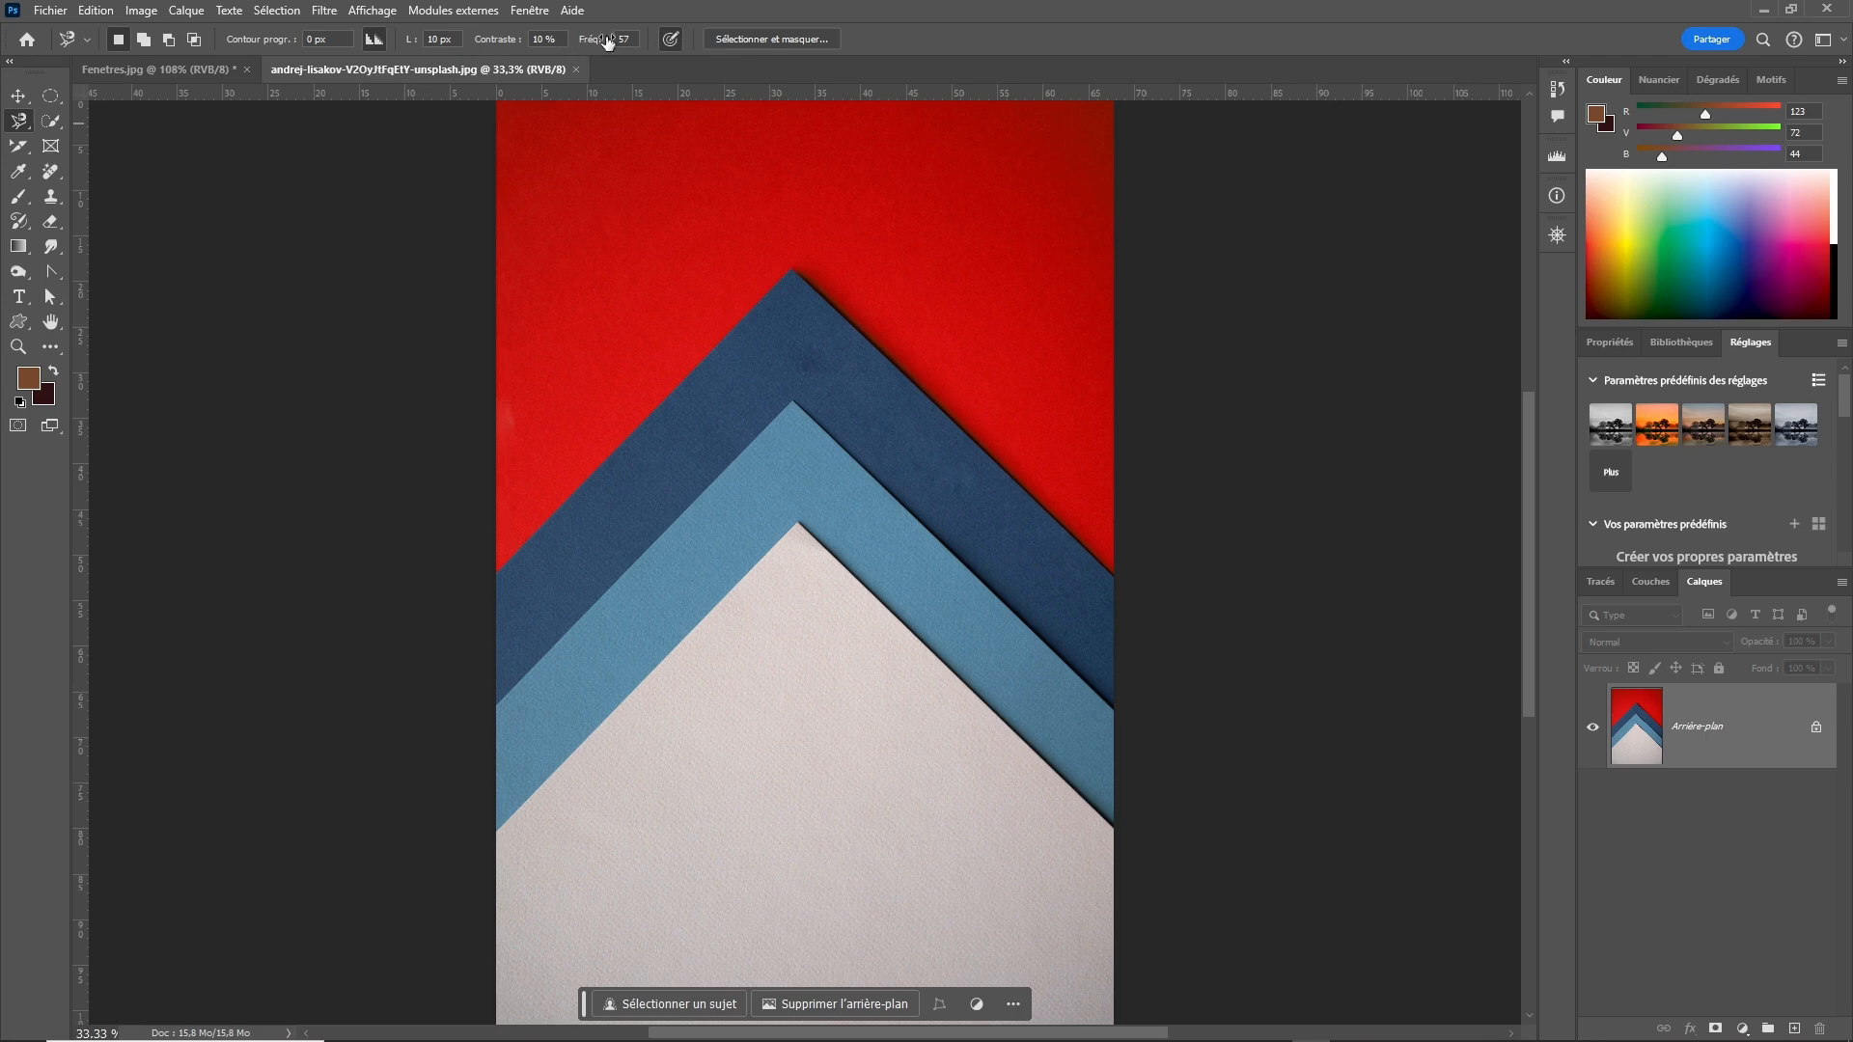
With the Polygonal Lasso, draw a closed six-cornered selection in the red area above the dark blue chevron.
right_click(20, 126)
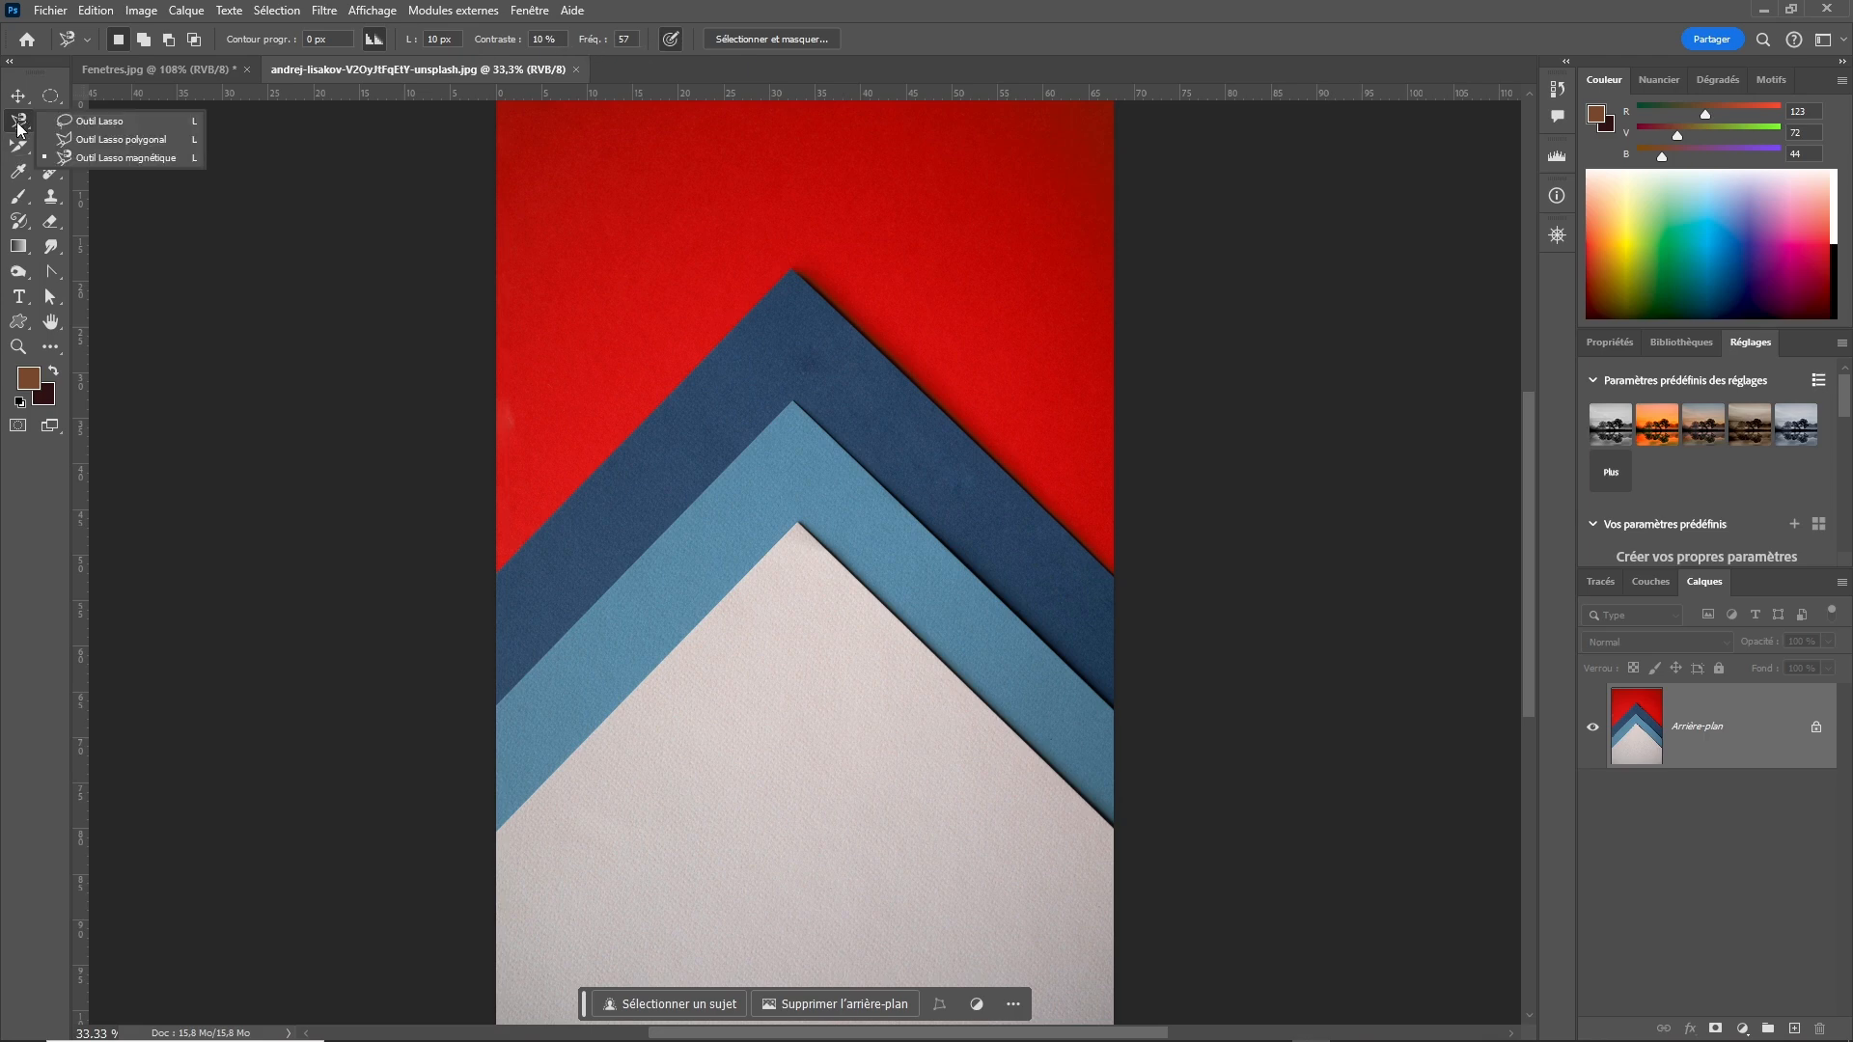
click(142, 137)
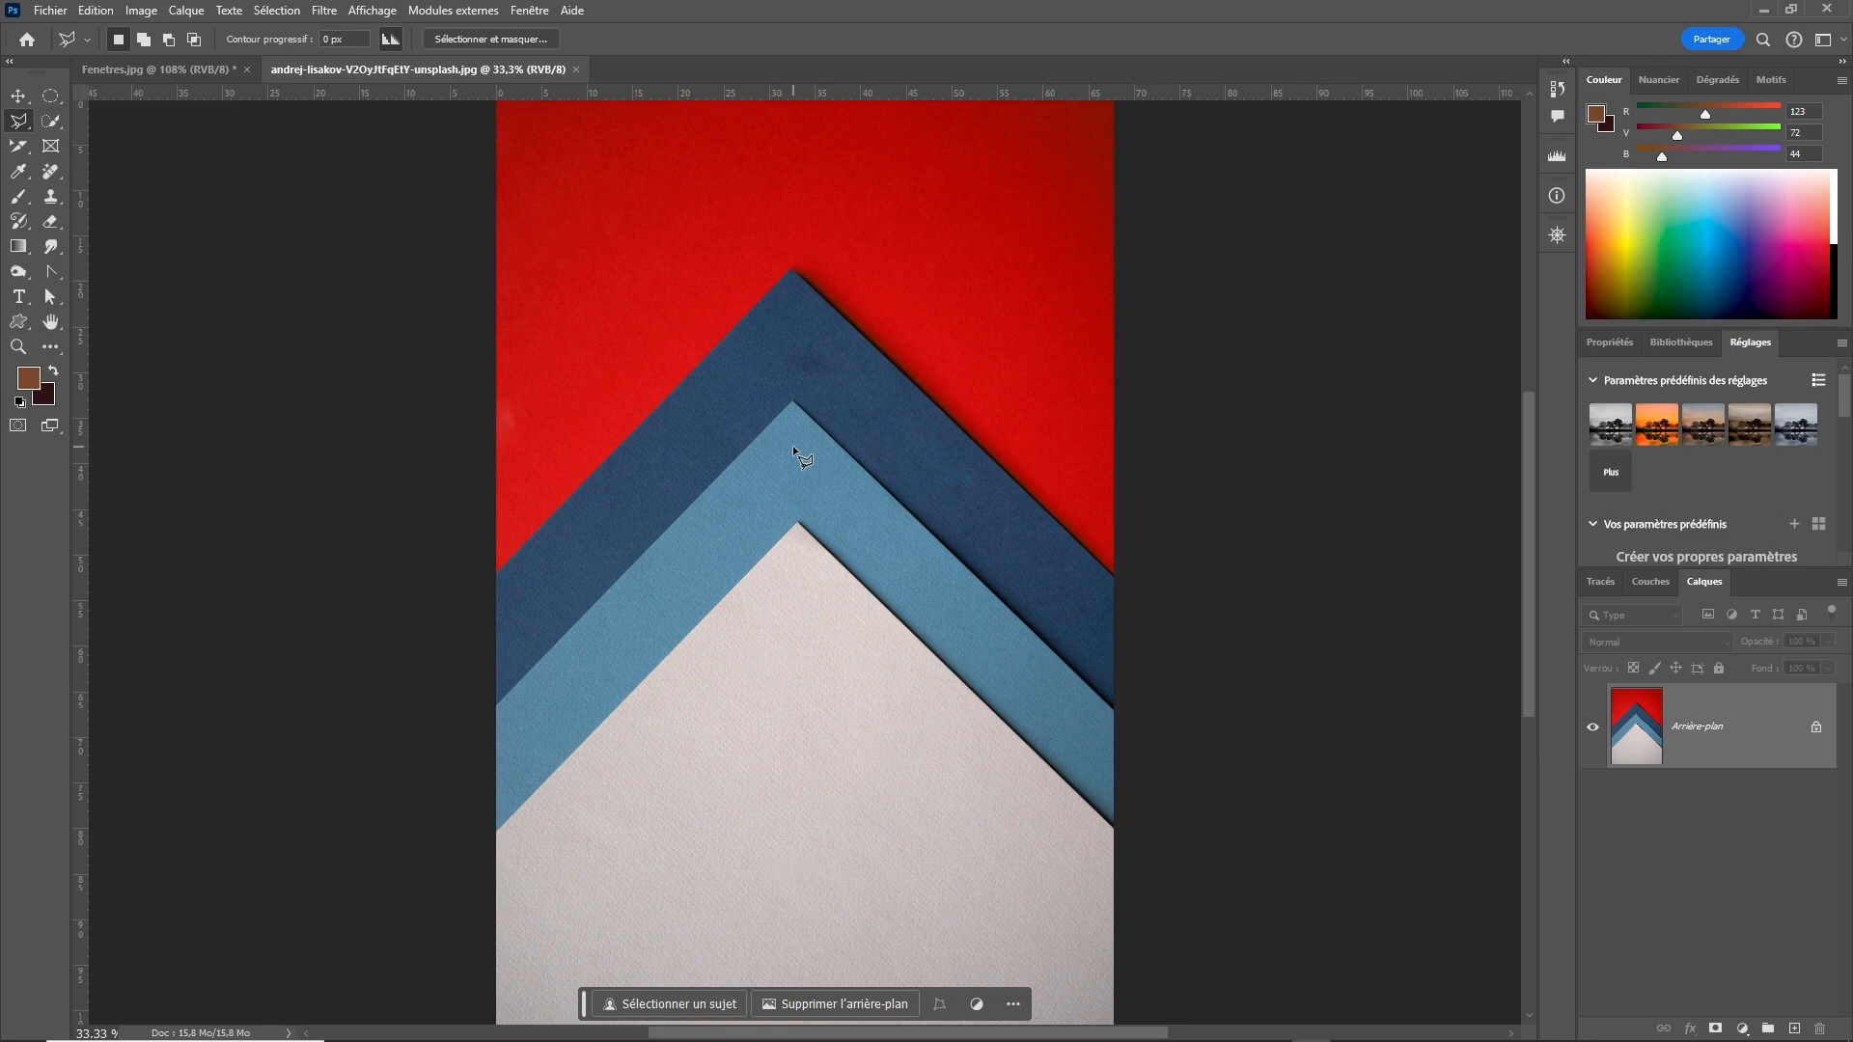
click(544, 239)
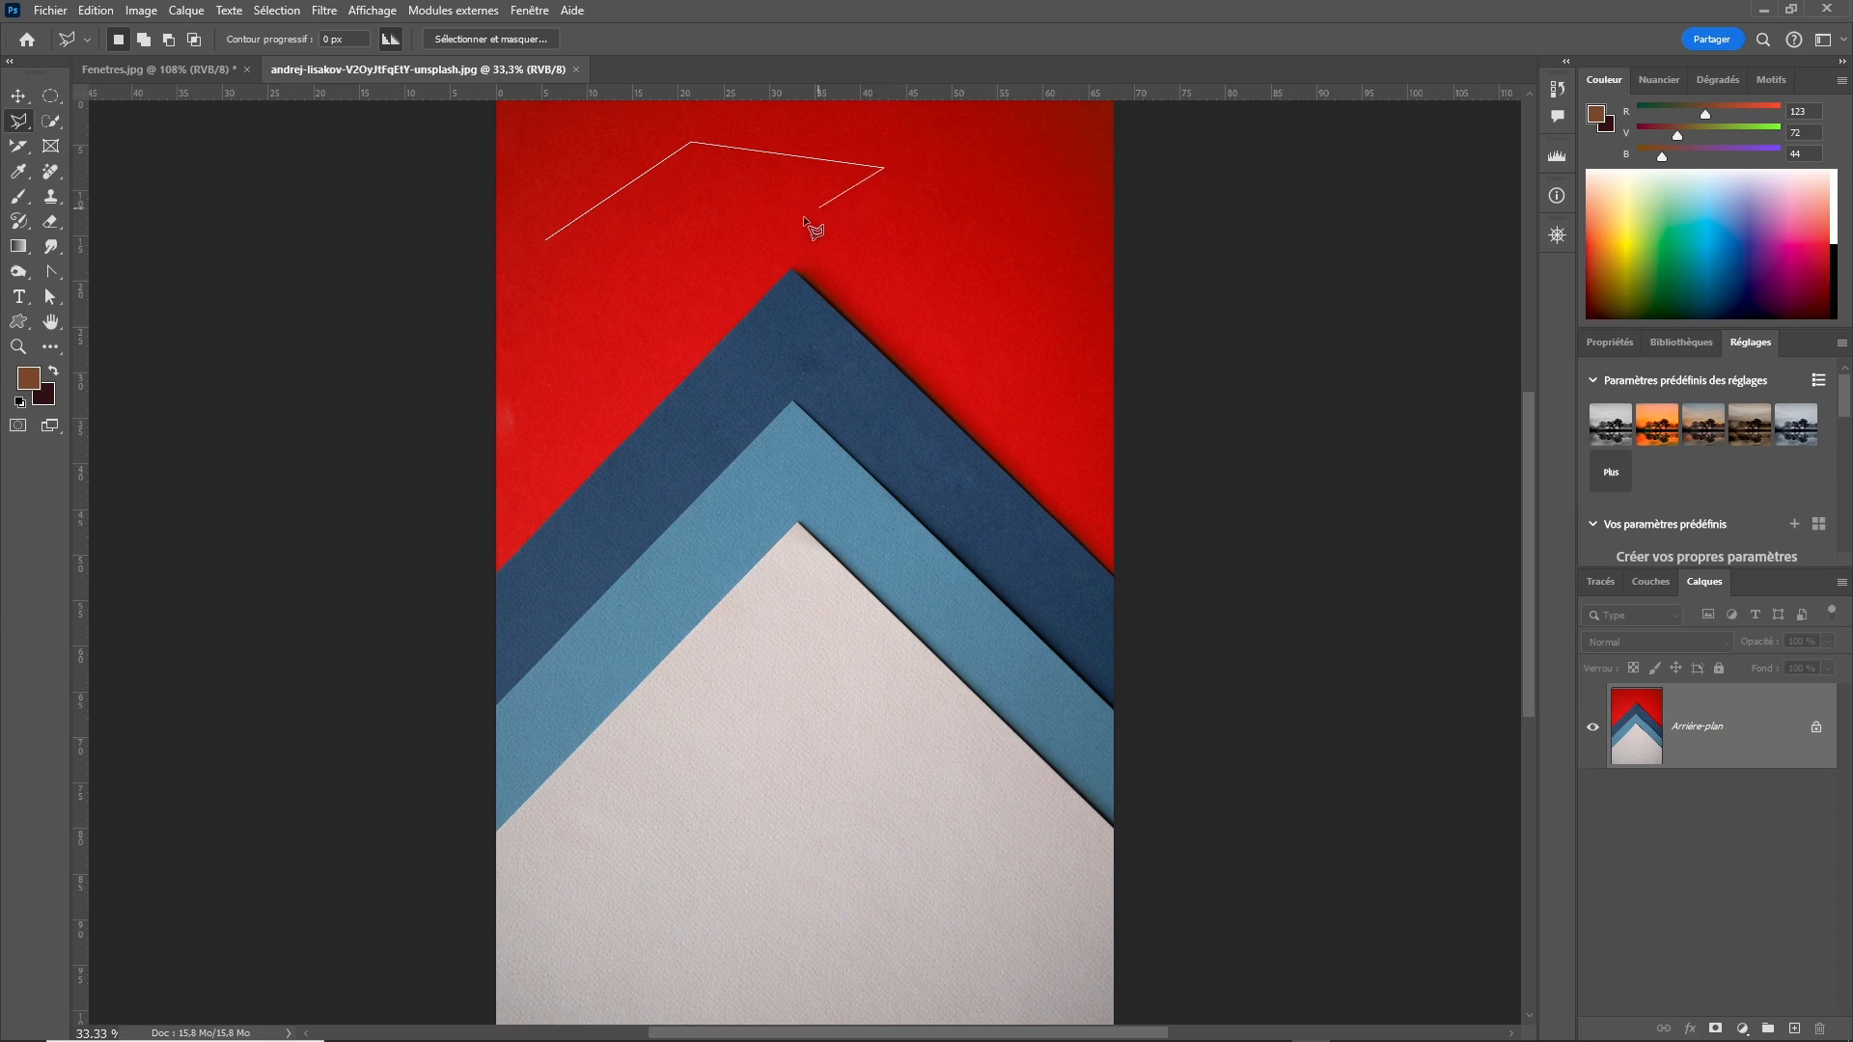
click(753, 260)
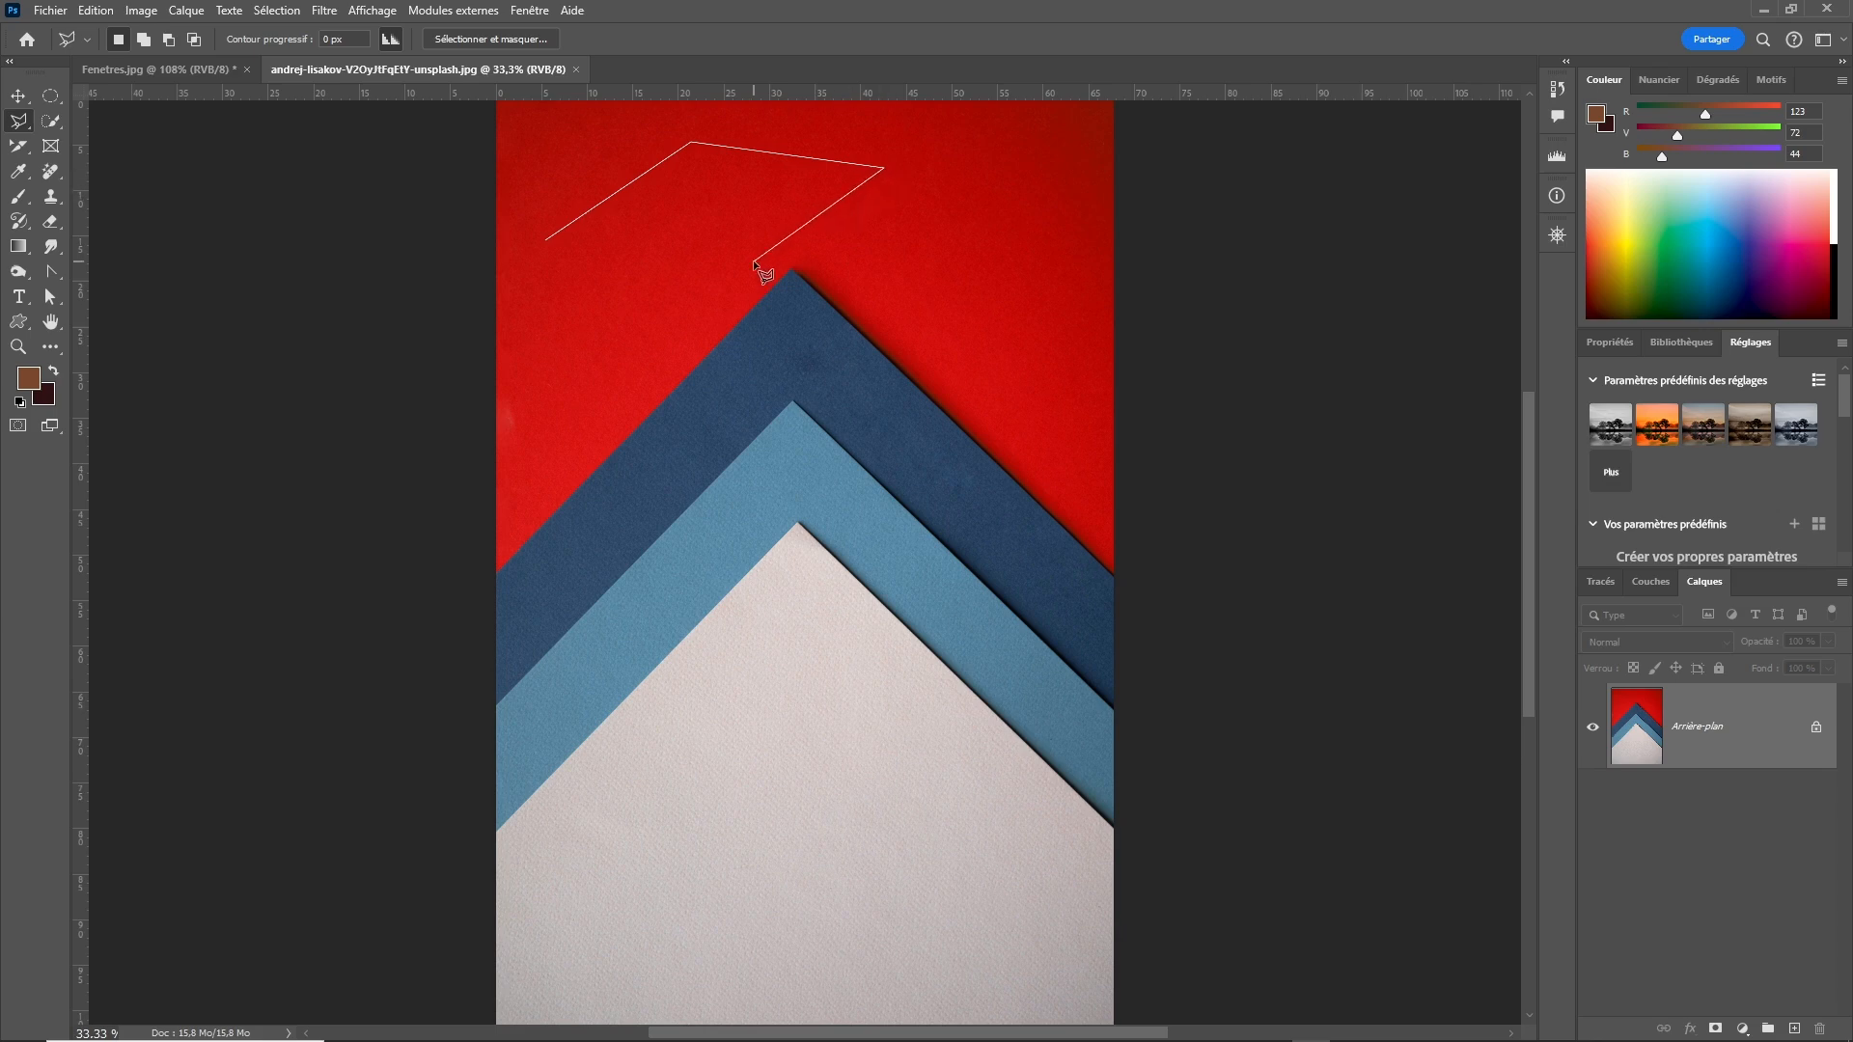
click(584, 325)
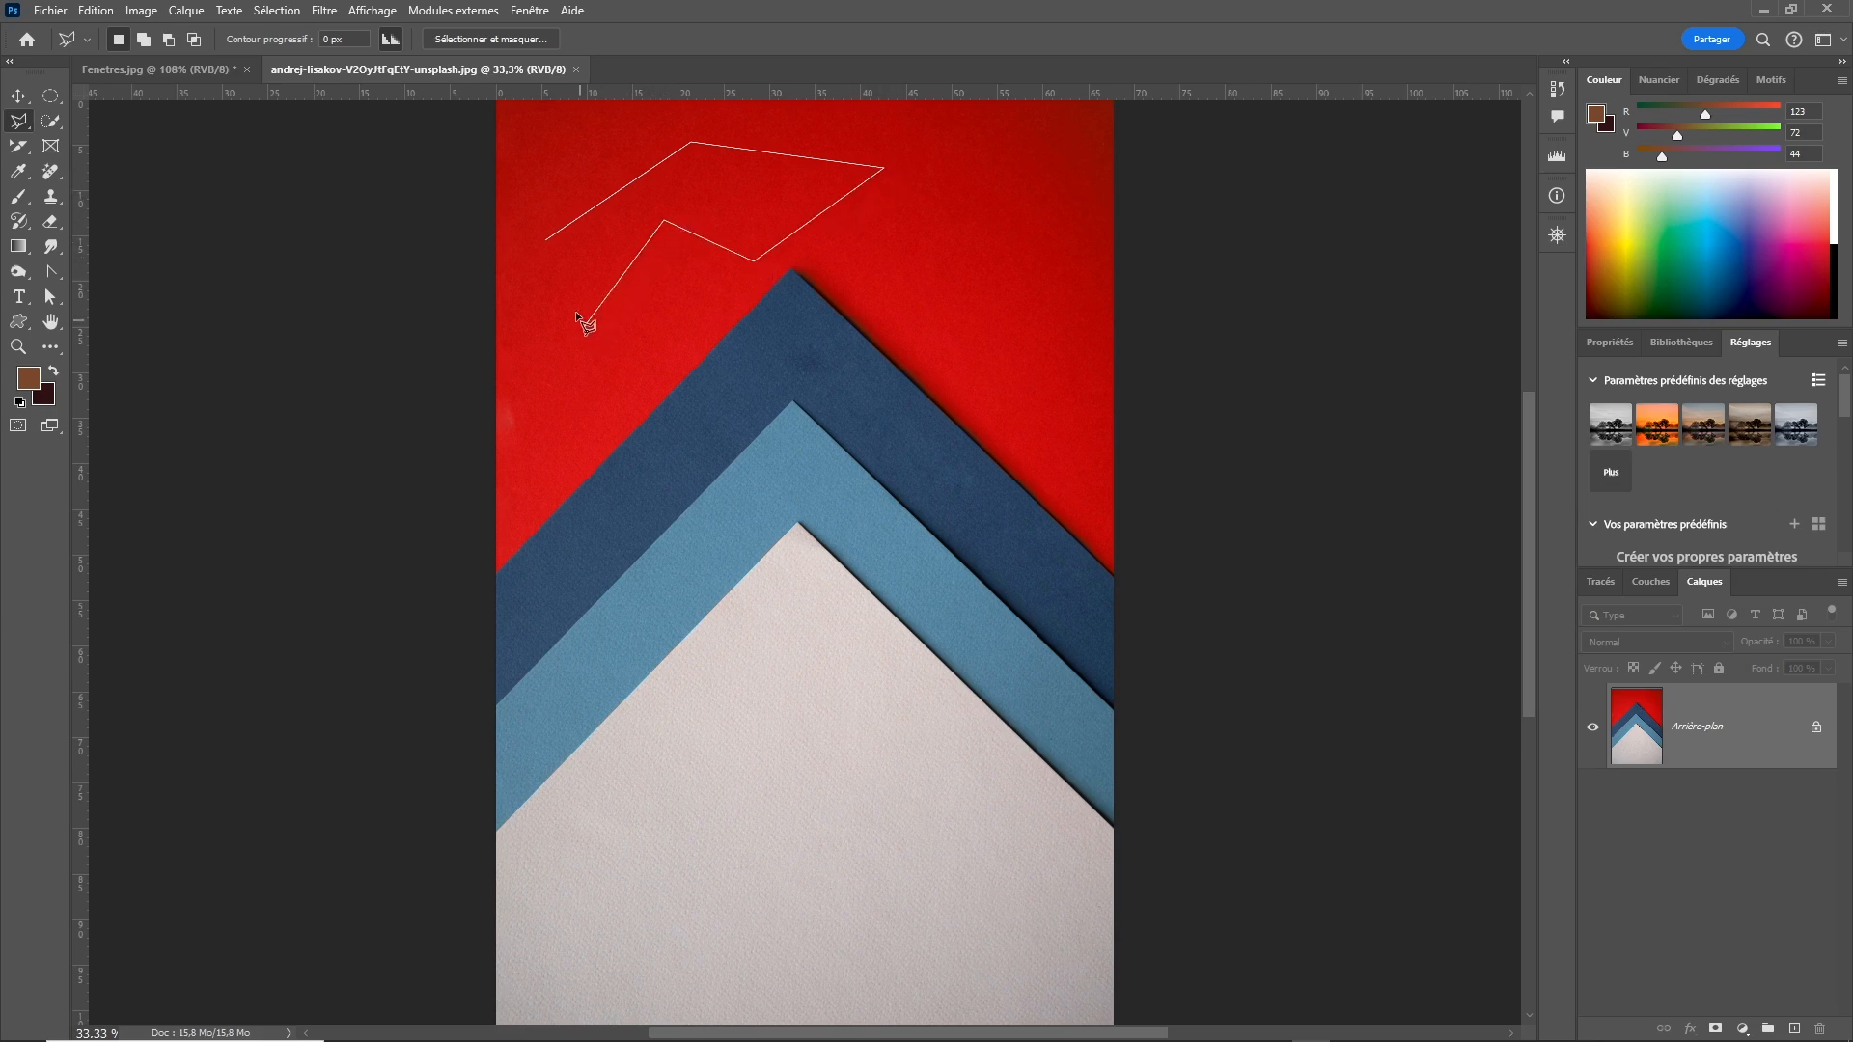
click(545, 241)
double_click(550, 252)
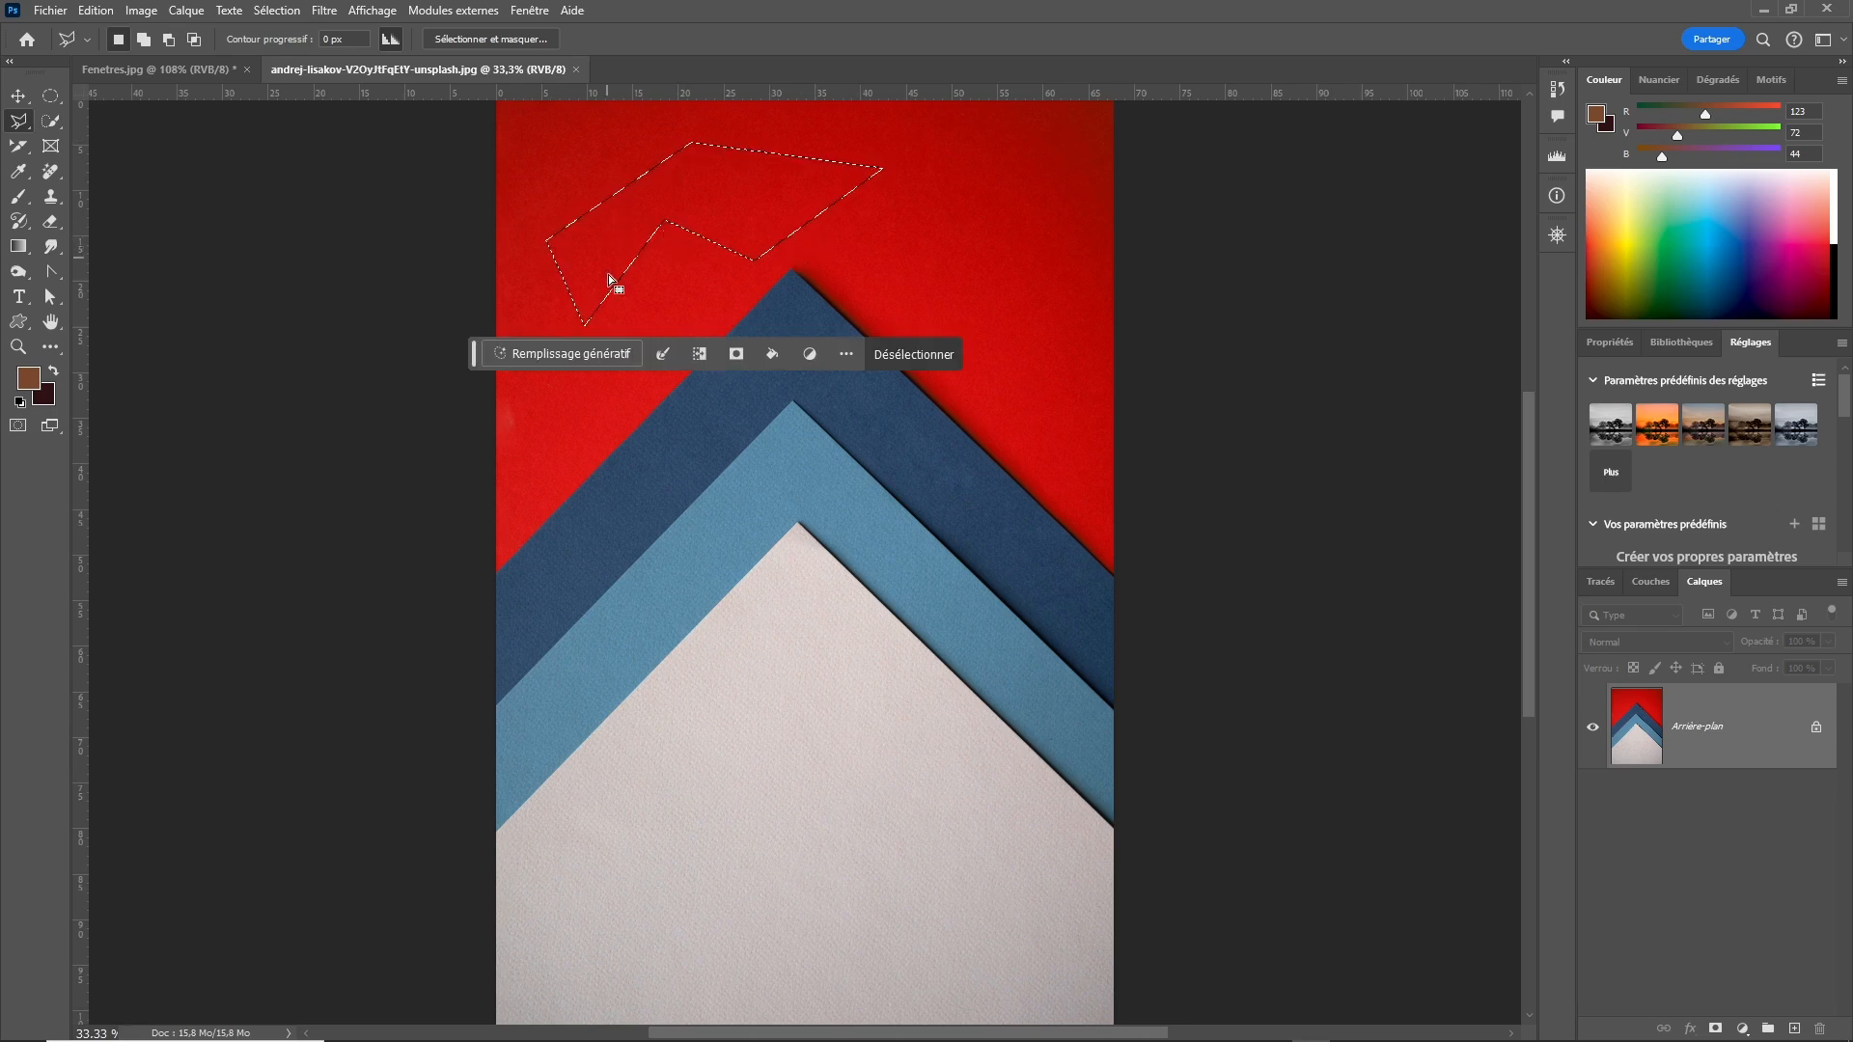
Move the contextual task bar slightly lower on the image and clear the polygonal selection.
drag(472, 351, 485, 398)
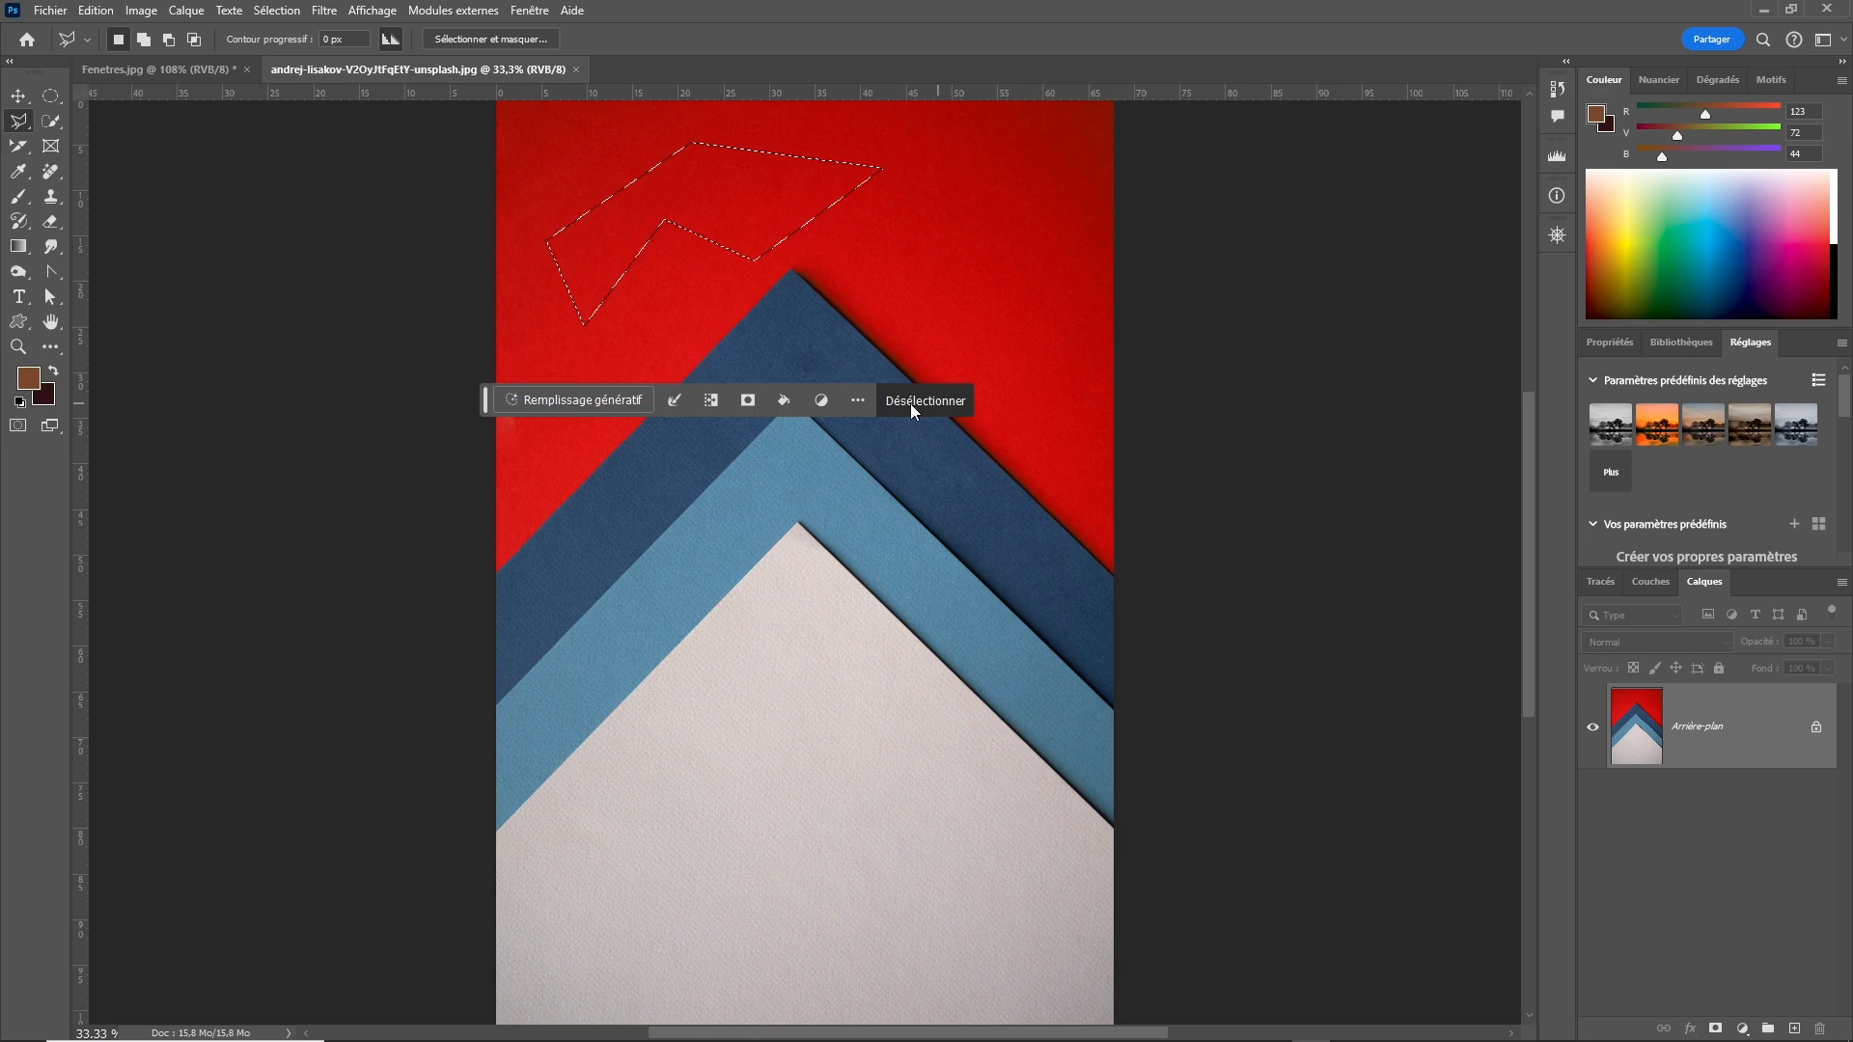
click(955, 402)
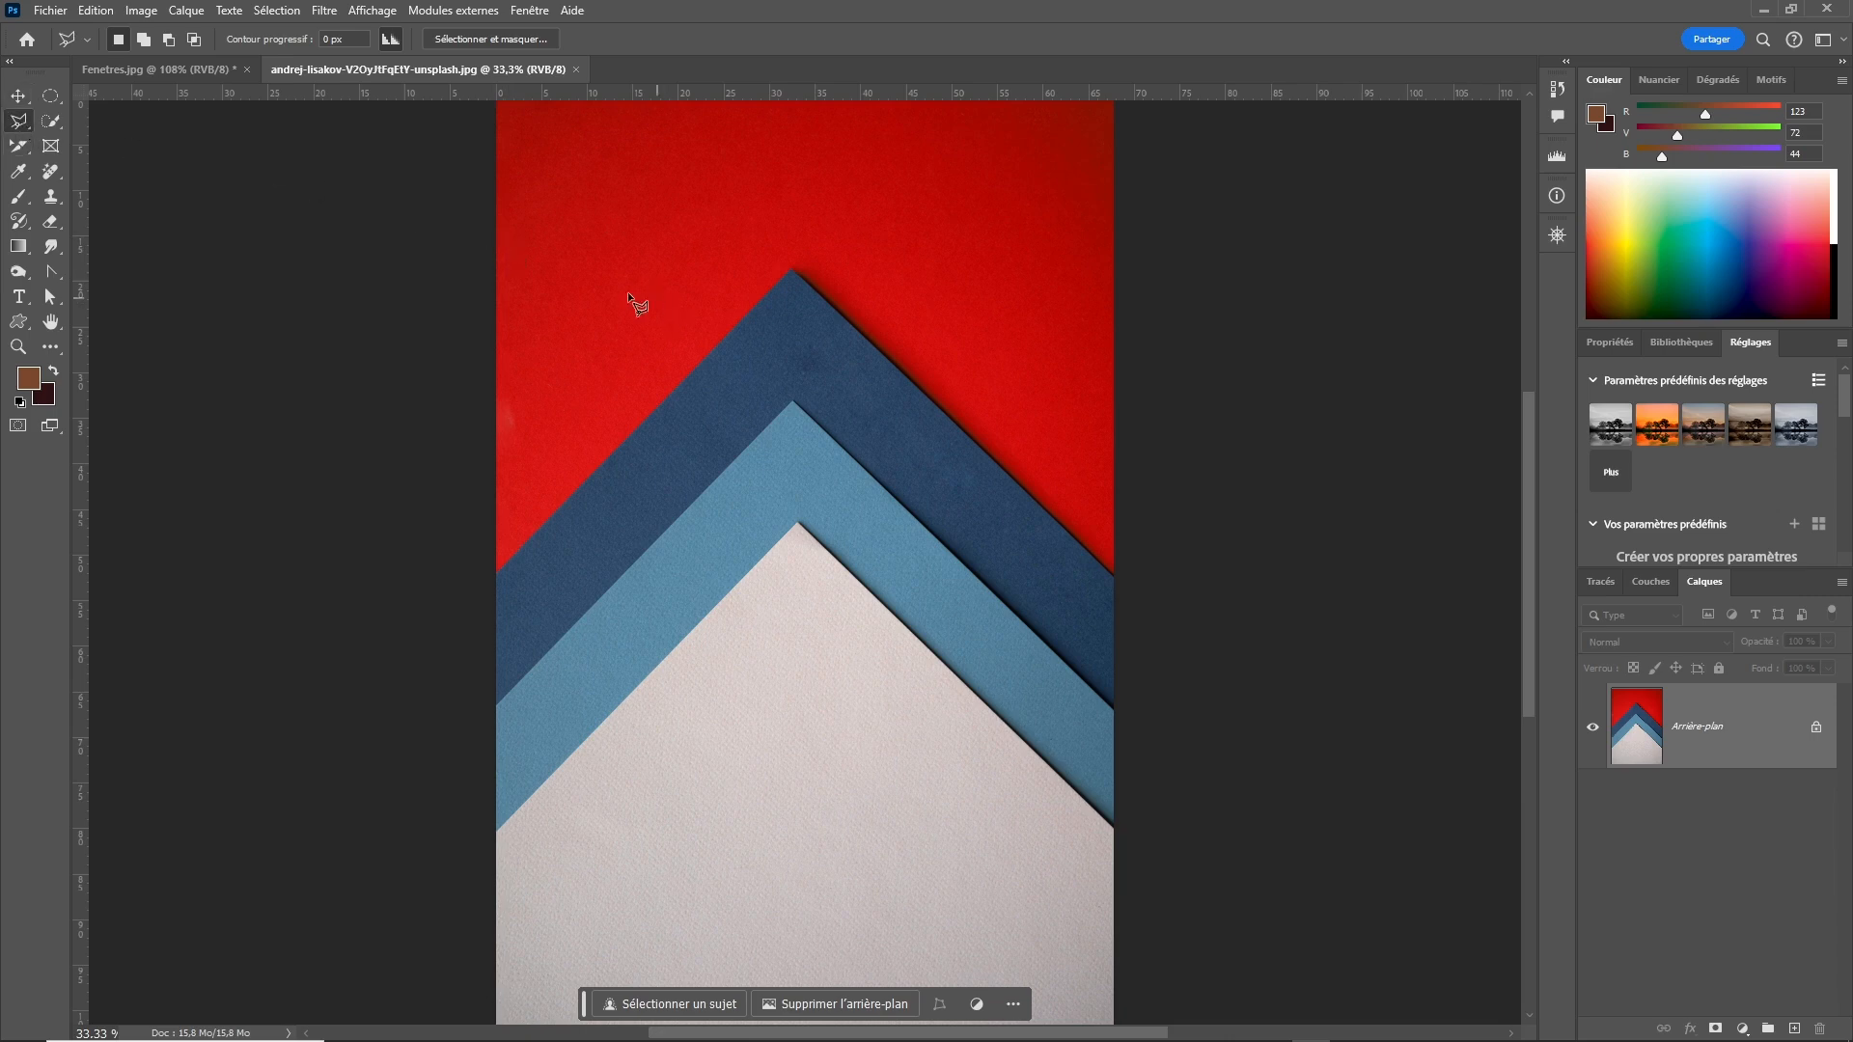
Start a zigzag Polygonal Lasso outline across the red area, running down along the right side of the chevron.
click(569, 309)
click(646, 164)
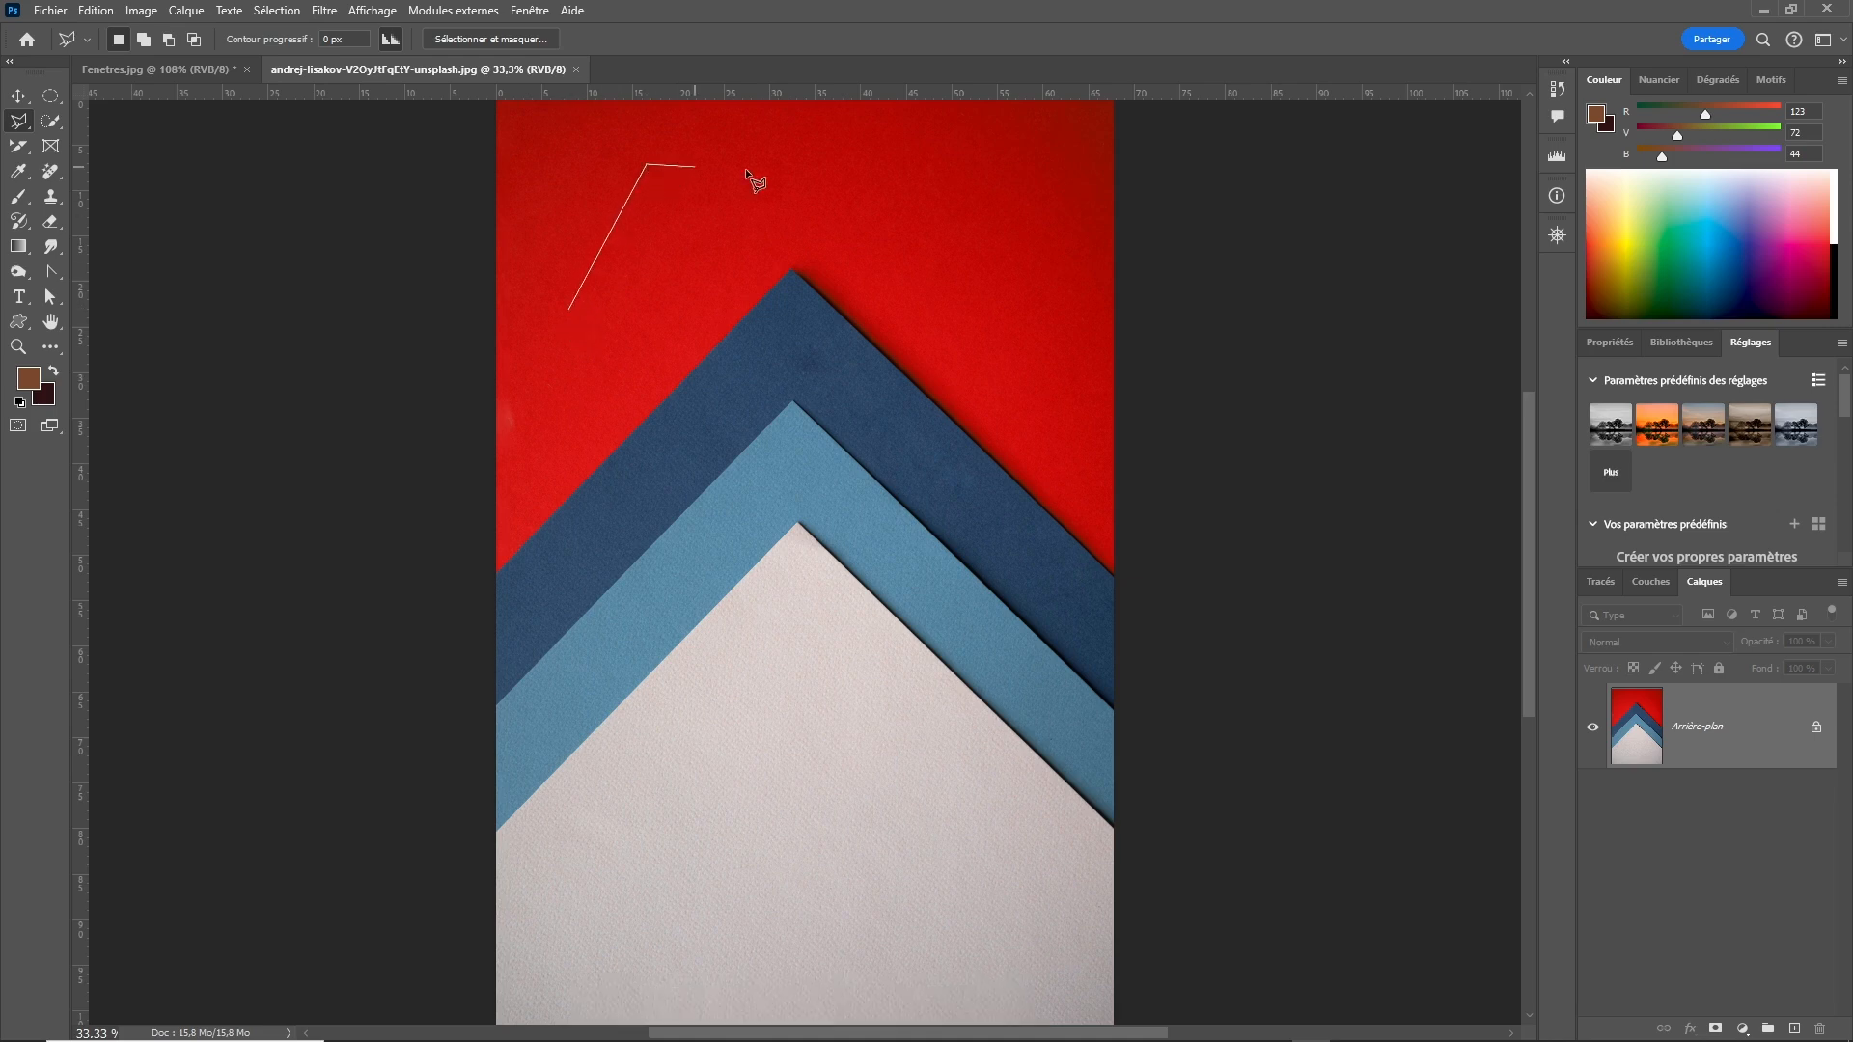
click(859, 211)
click(955, 155)
click(922, 249)
click(1021, 227)
click(925, 296)
click(1064, 272)
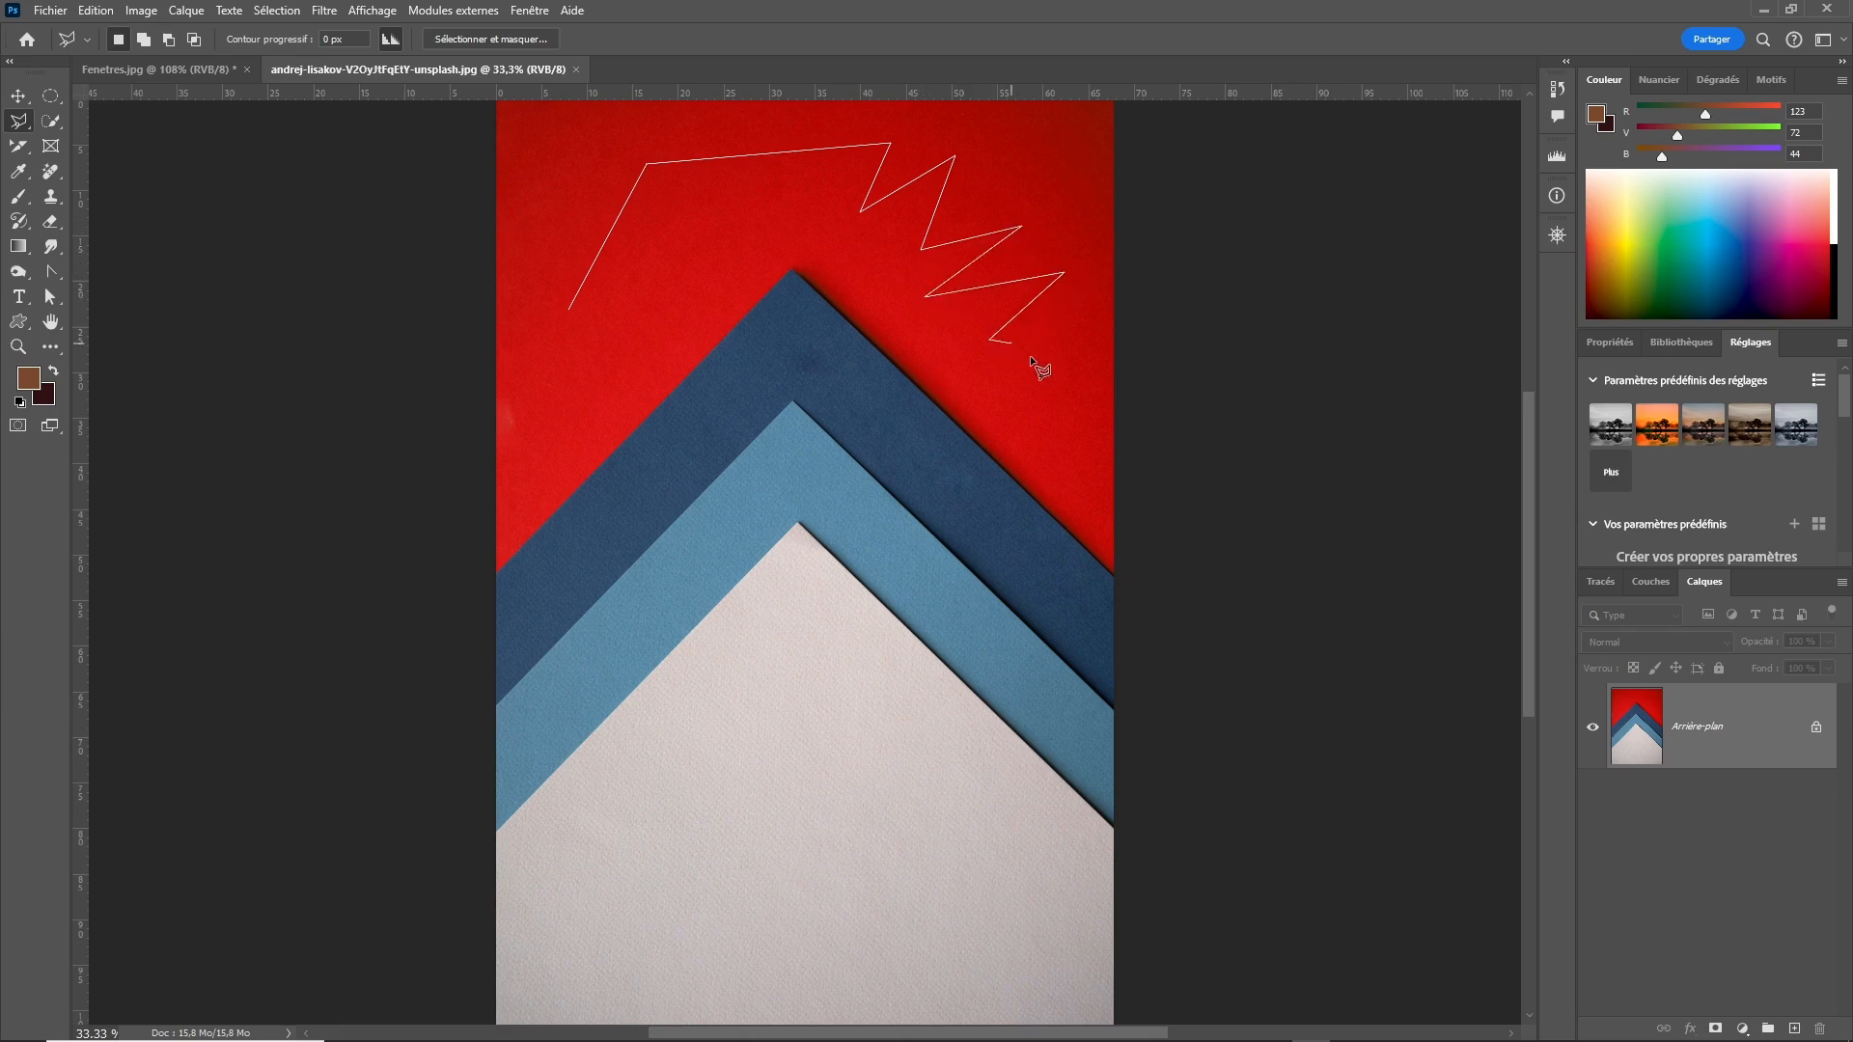
click(1086, 377)
Remove the zigzag anchor points one by one from the open lasso outline.
key(BackSpace)
key(BackSpace)
key(BackSpace)
key(BackSpace)
key(BackSpace)
key(BackSpace)
key(BackSpace)
key(BackSpace)
key(BackSpace)
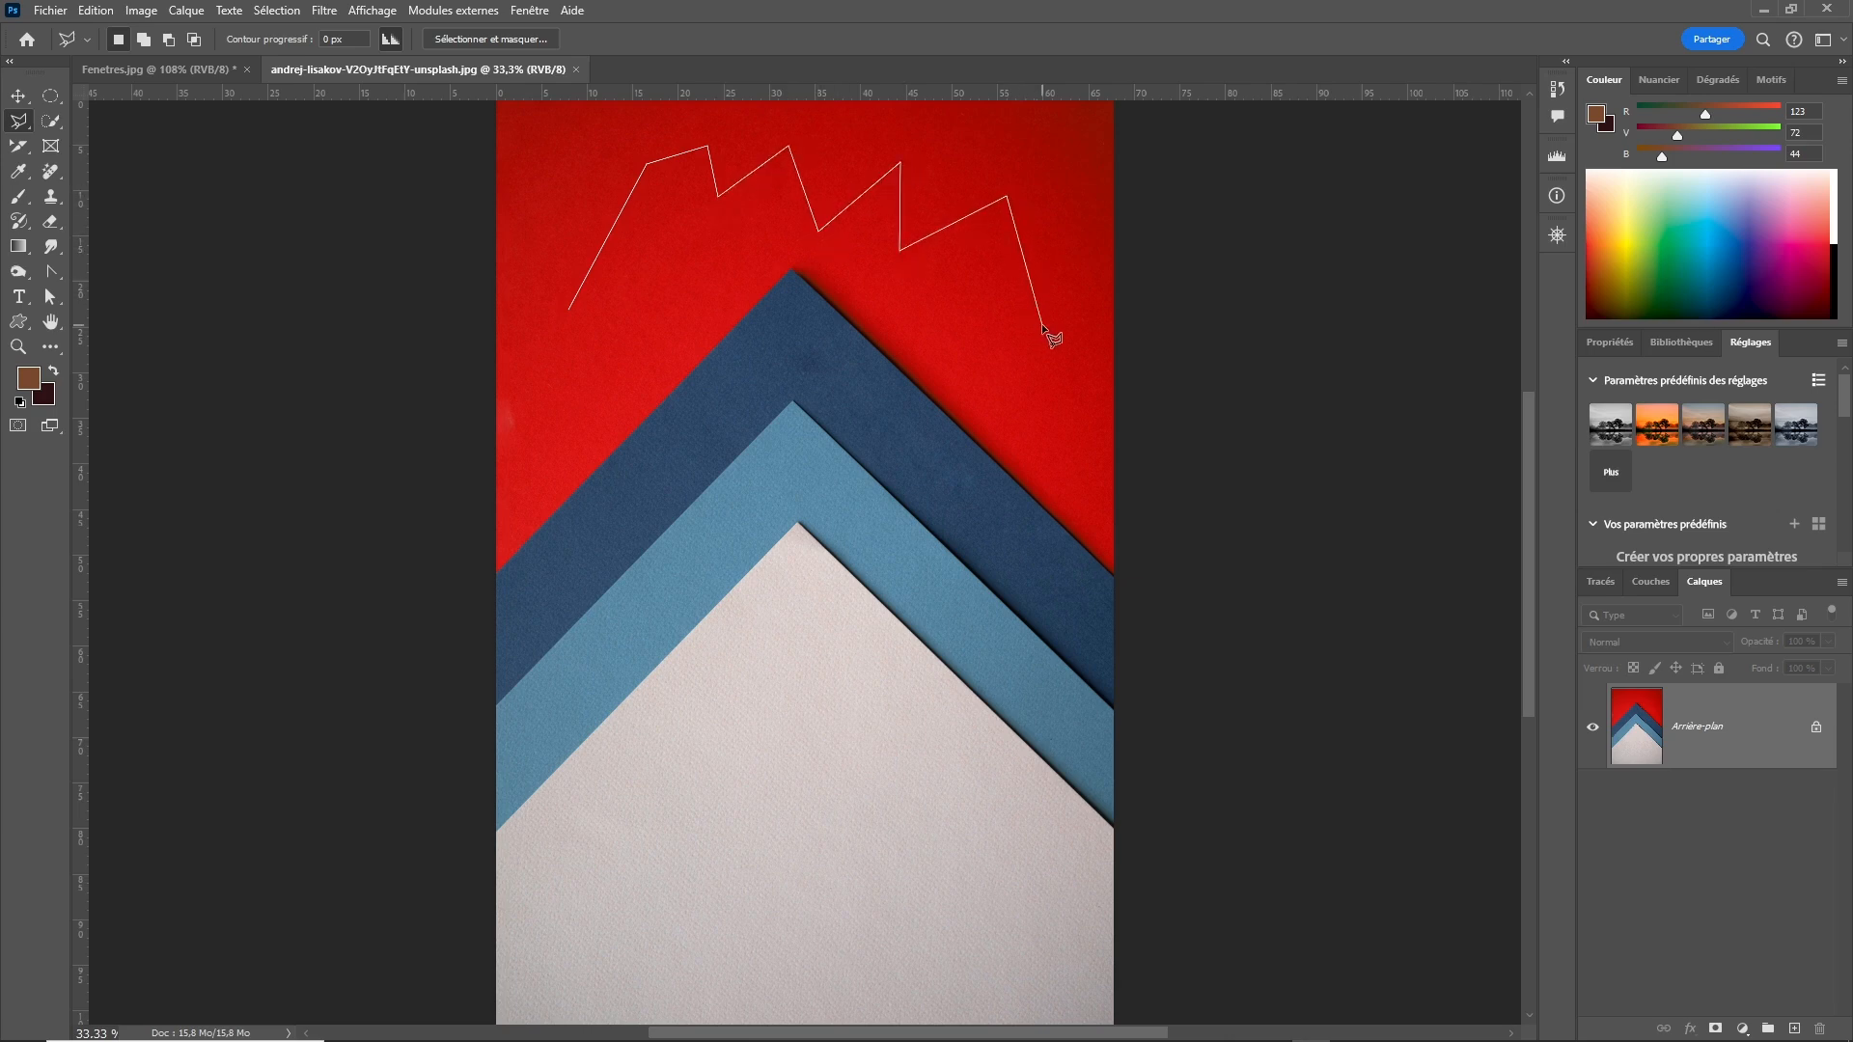
Remove the last three lasso points and continue the outline around the right part of the red area.
key(BackSpace)
key(BackSpace)
key(BackSpace)
click(892, 154)
click(1069, 258)
click(1059, 353)
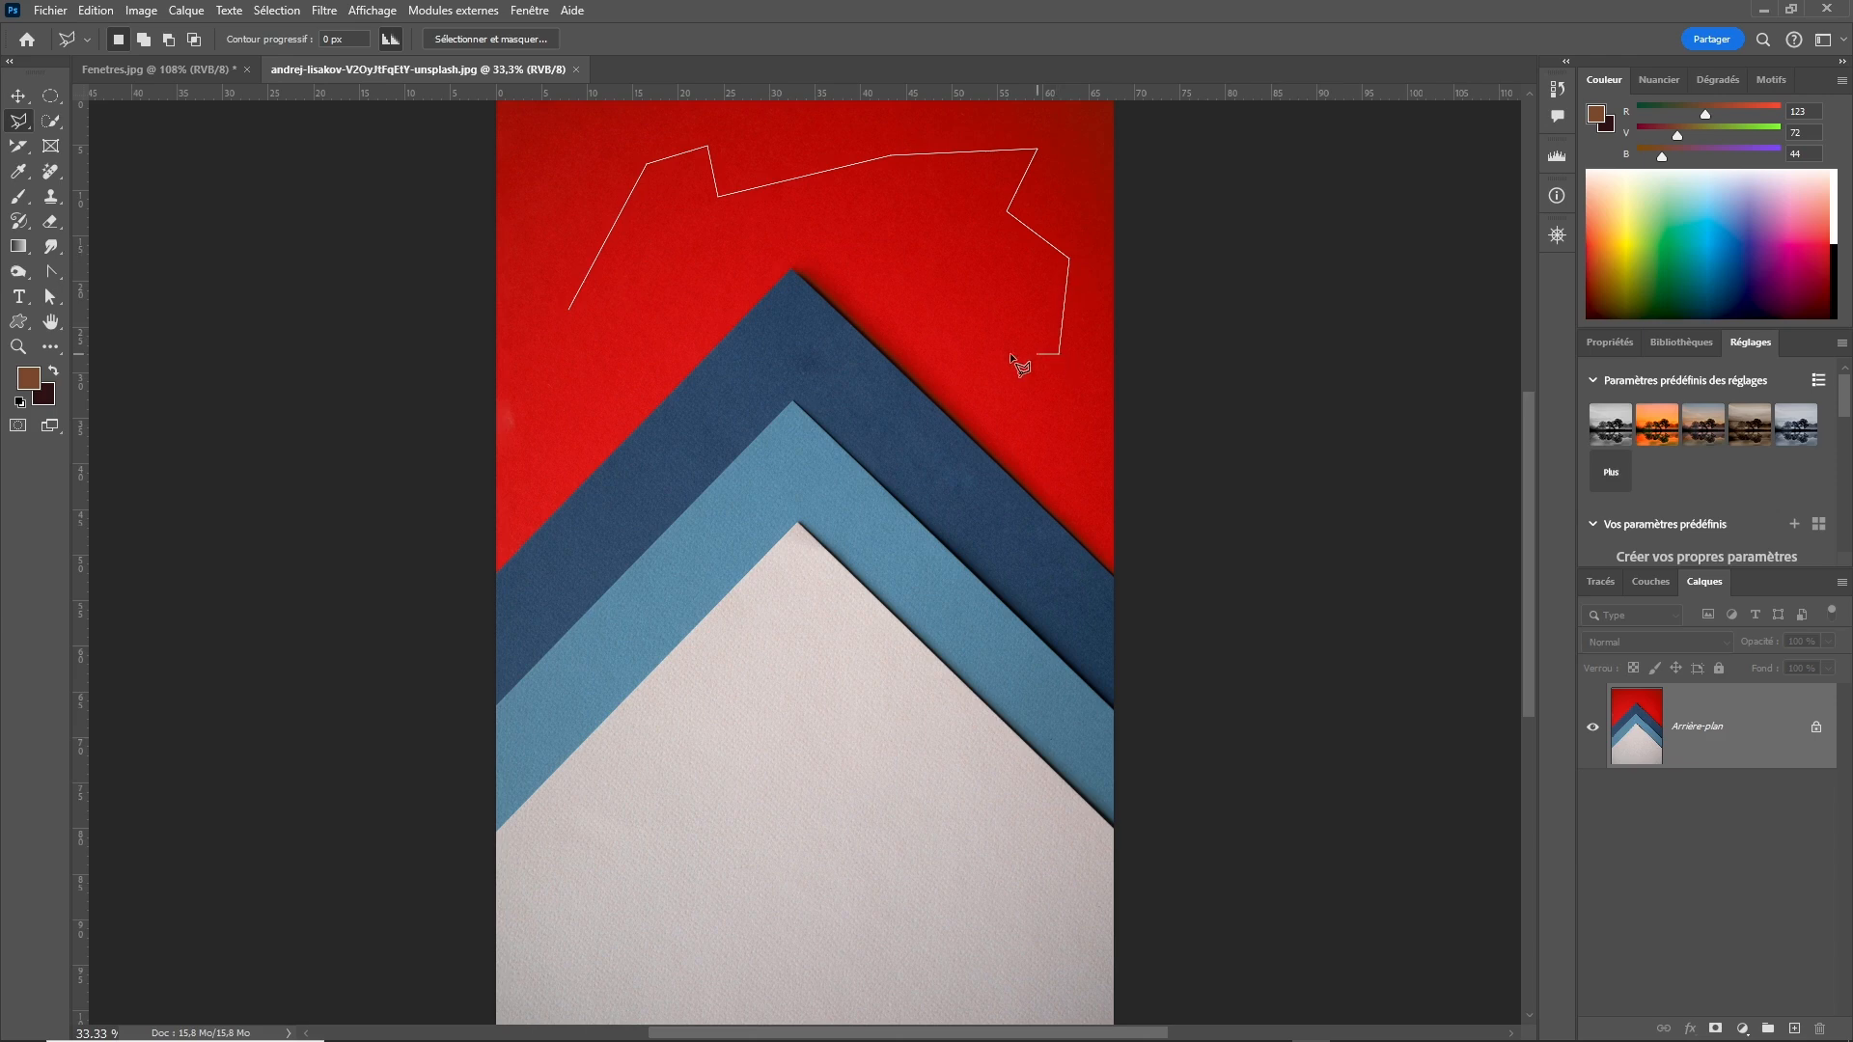
click(948, 275)
click(943, 211)
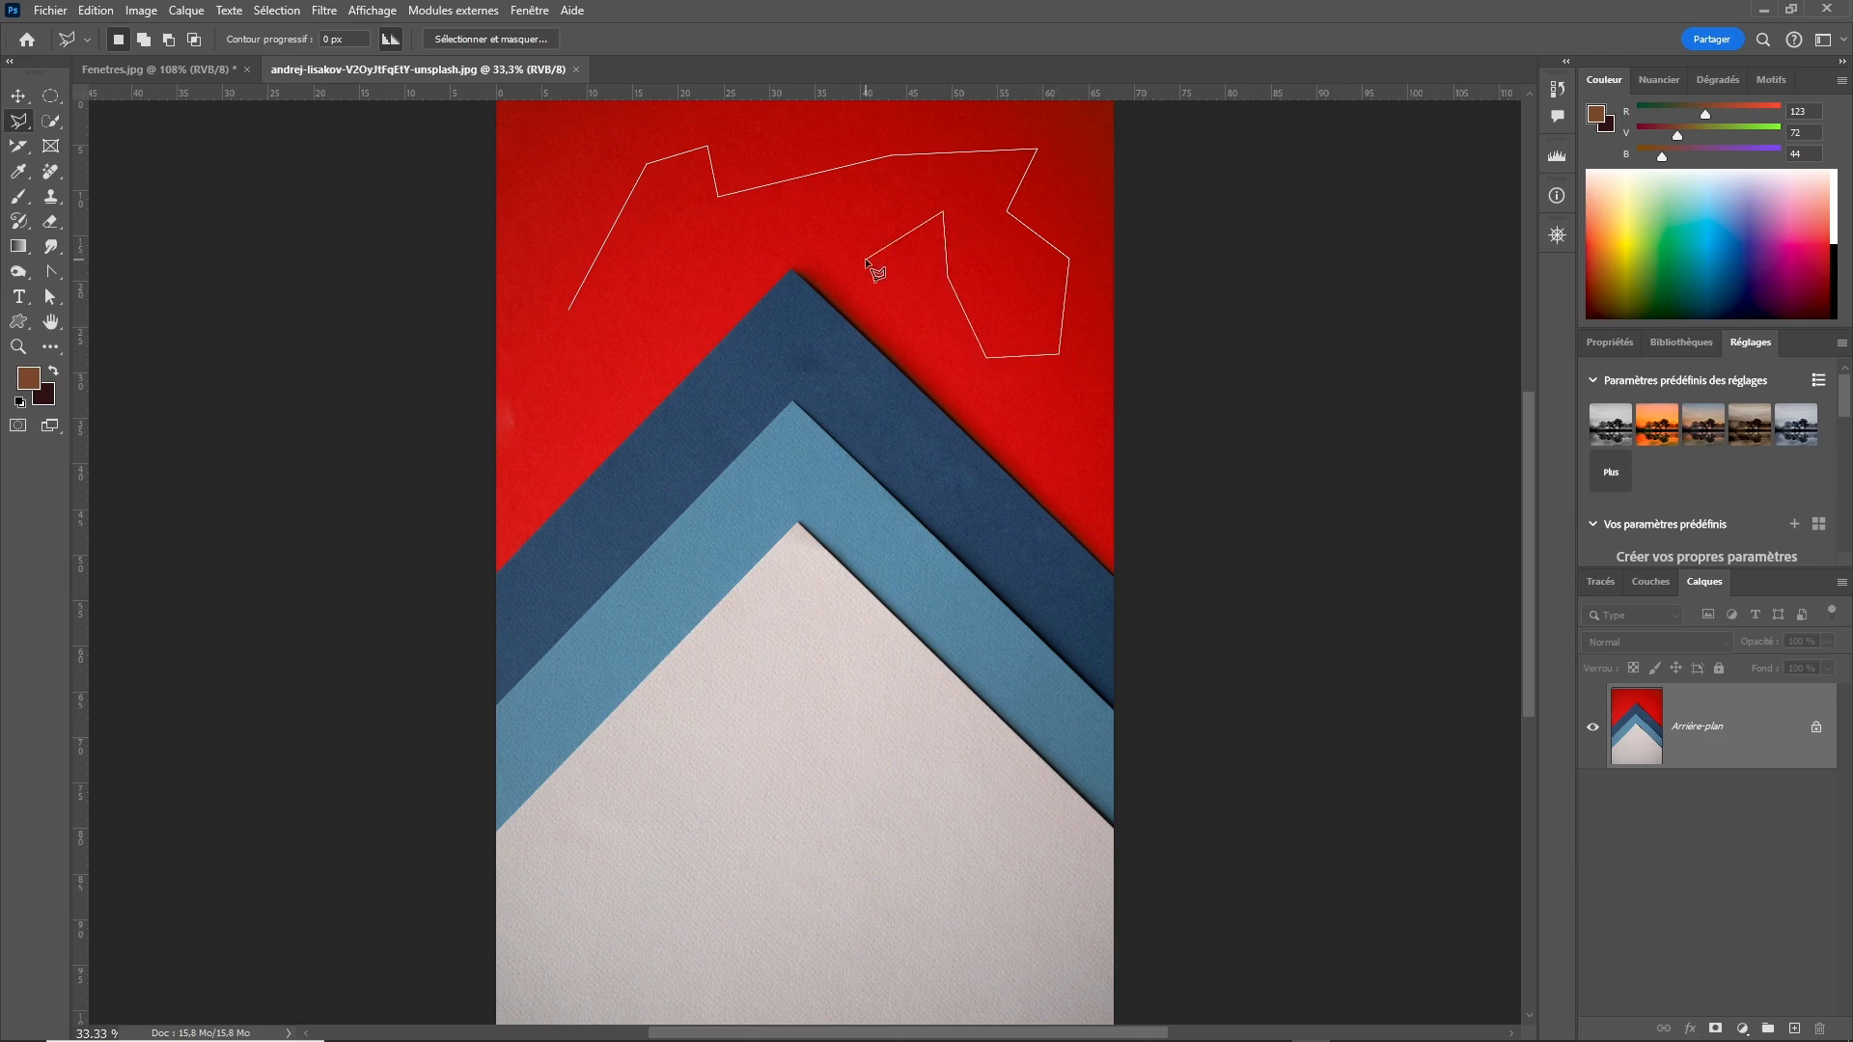
click(750, 241)
Delete the lasso points placed around the right part of the red area.
key(BackSpace)
key(BackSpace)
key(BackSpace)
key(BackSpace)
key(BackSpace)
key(BackSpace)
key(BackSpace)
key(BackSpace)
key(BackSpace)
key(BackSpace)
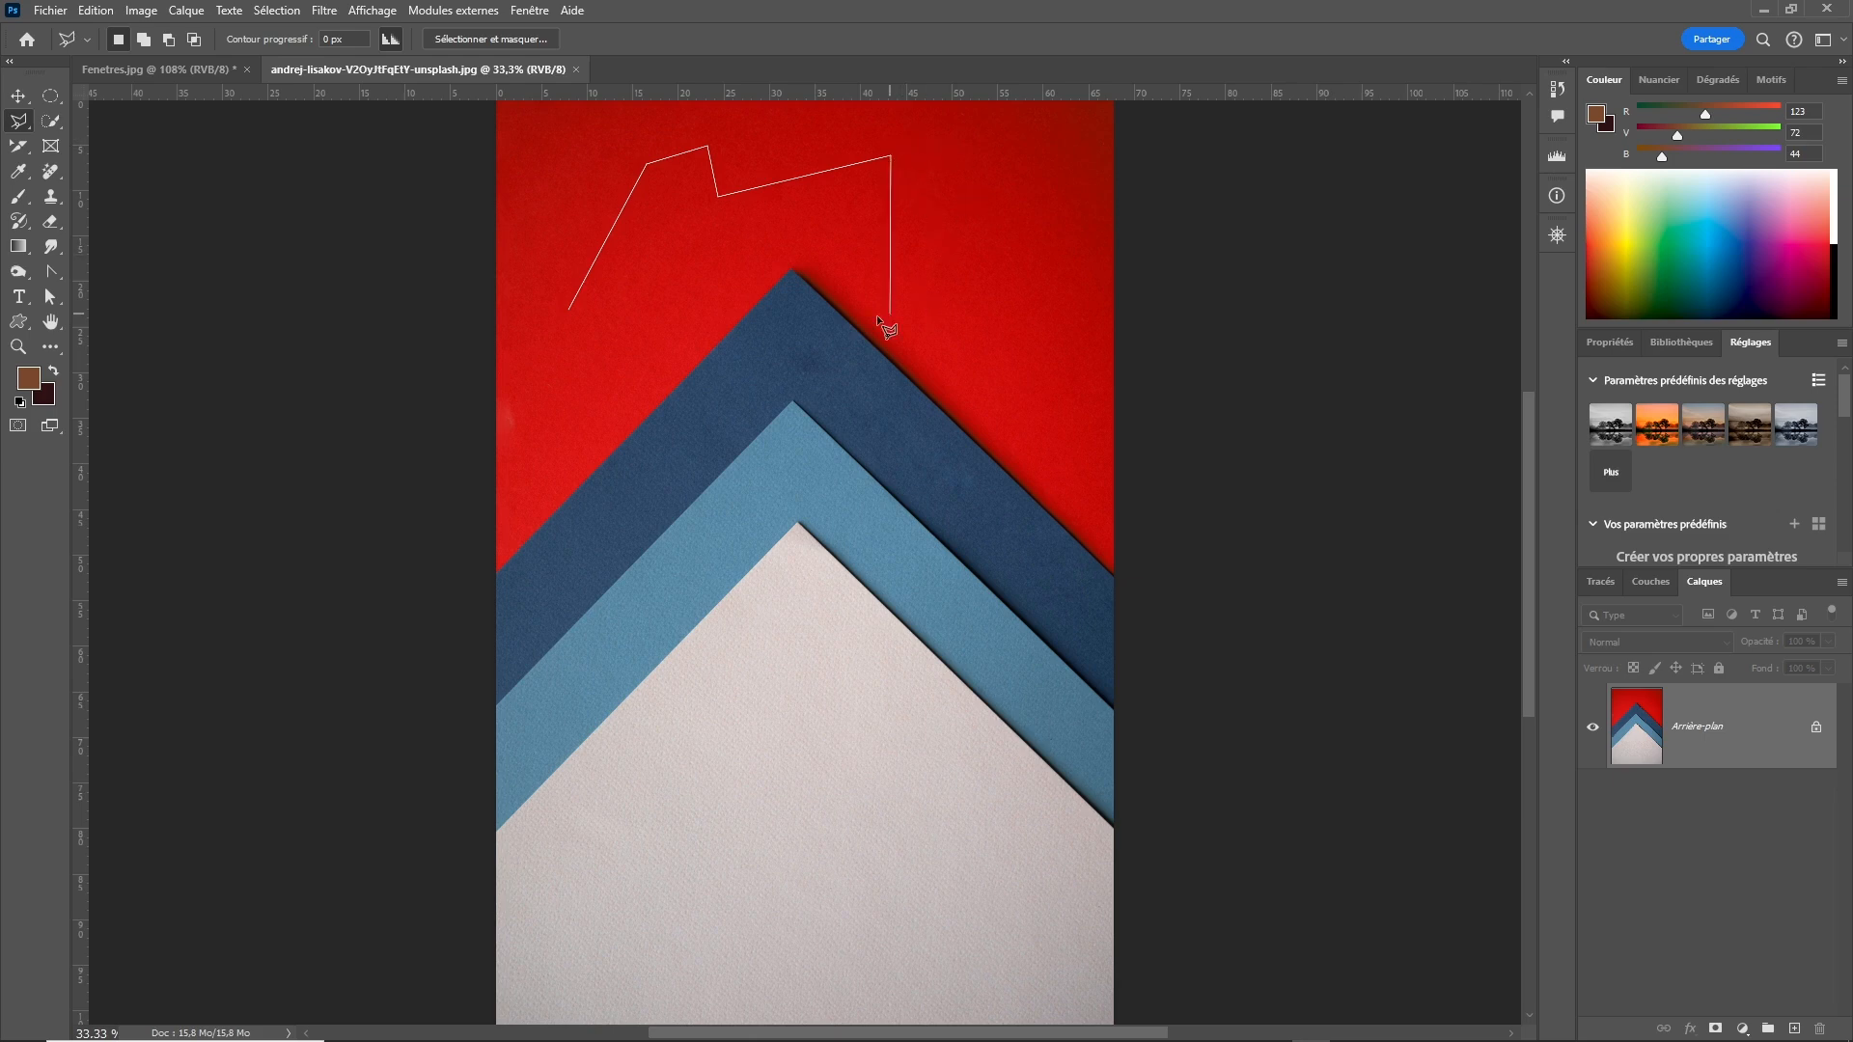
Continue the lasso outline around the dark blue chevron's right arm and along its inner edge, replacing the misplaced corner point.
click(791, 268)
click(900, 498)
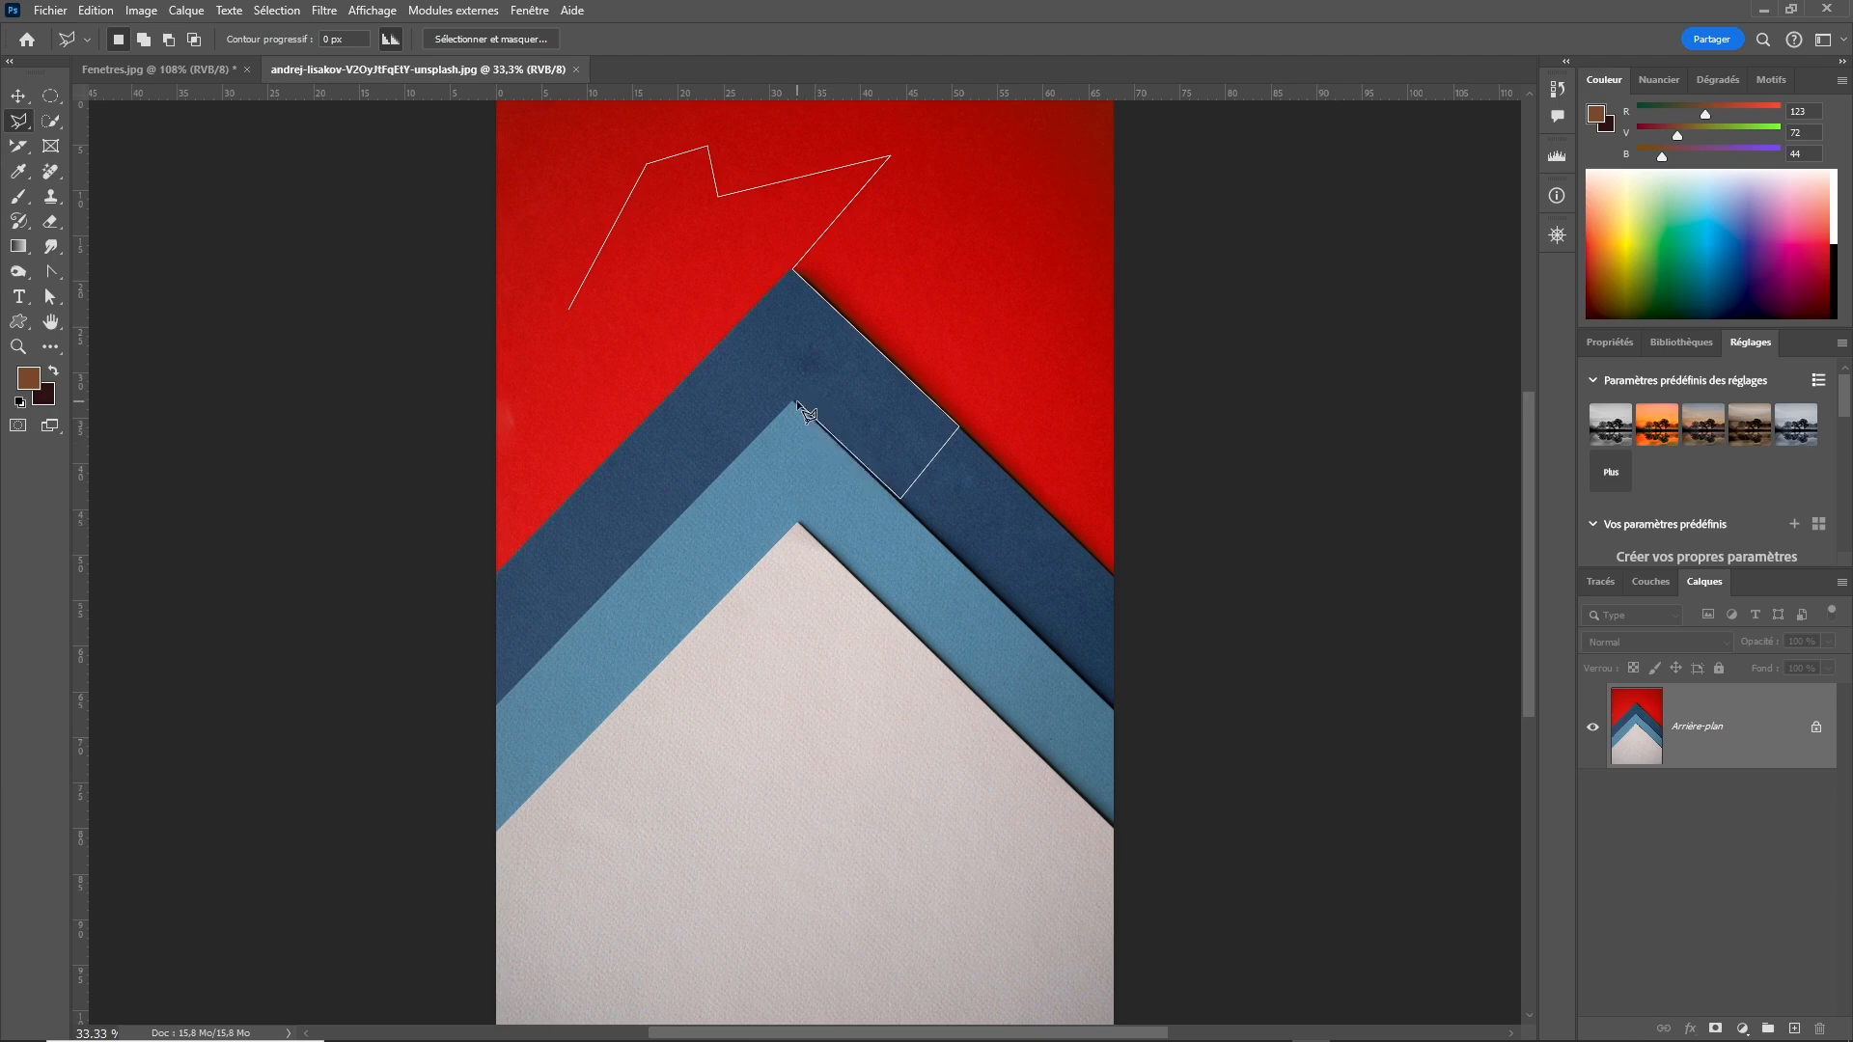
key(BackSpace)
click(894, 495)
click(791, 400)
click(494, 709)
Remove the last points on the dark blue chevron and abandon the open lasso outline.
key(BackSpace)
key(BackSpace)
key(BackSpace)
key(BackSpace)
key(Escape)
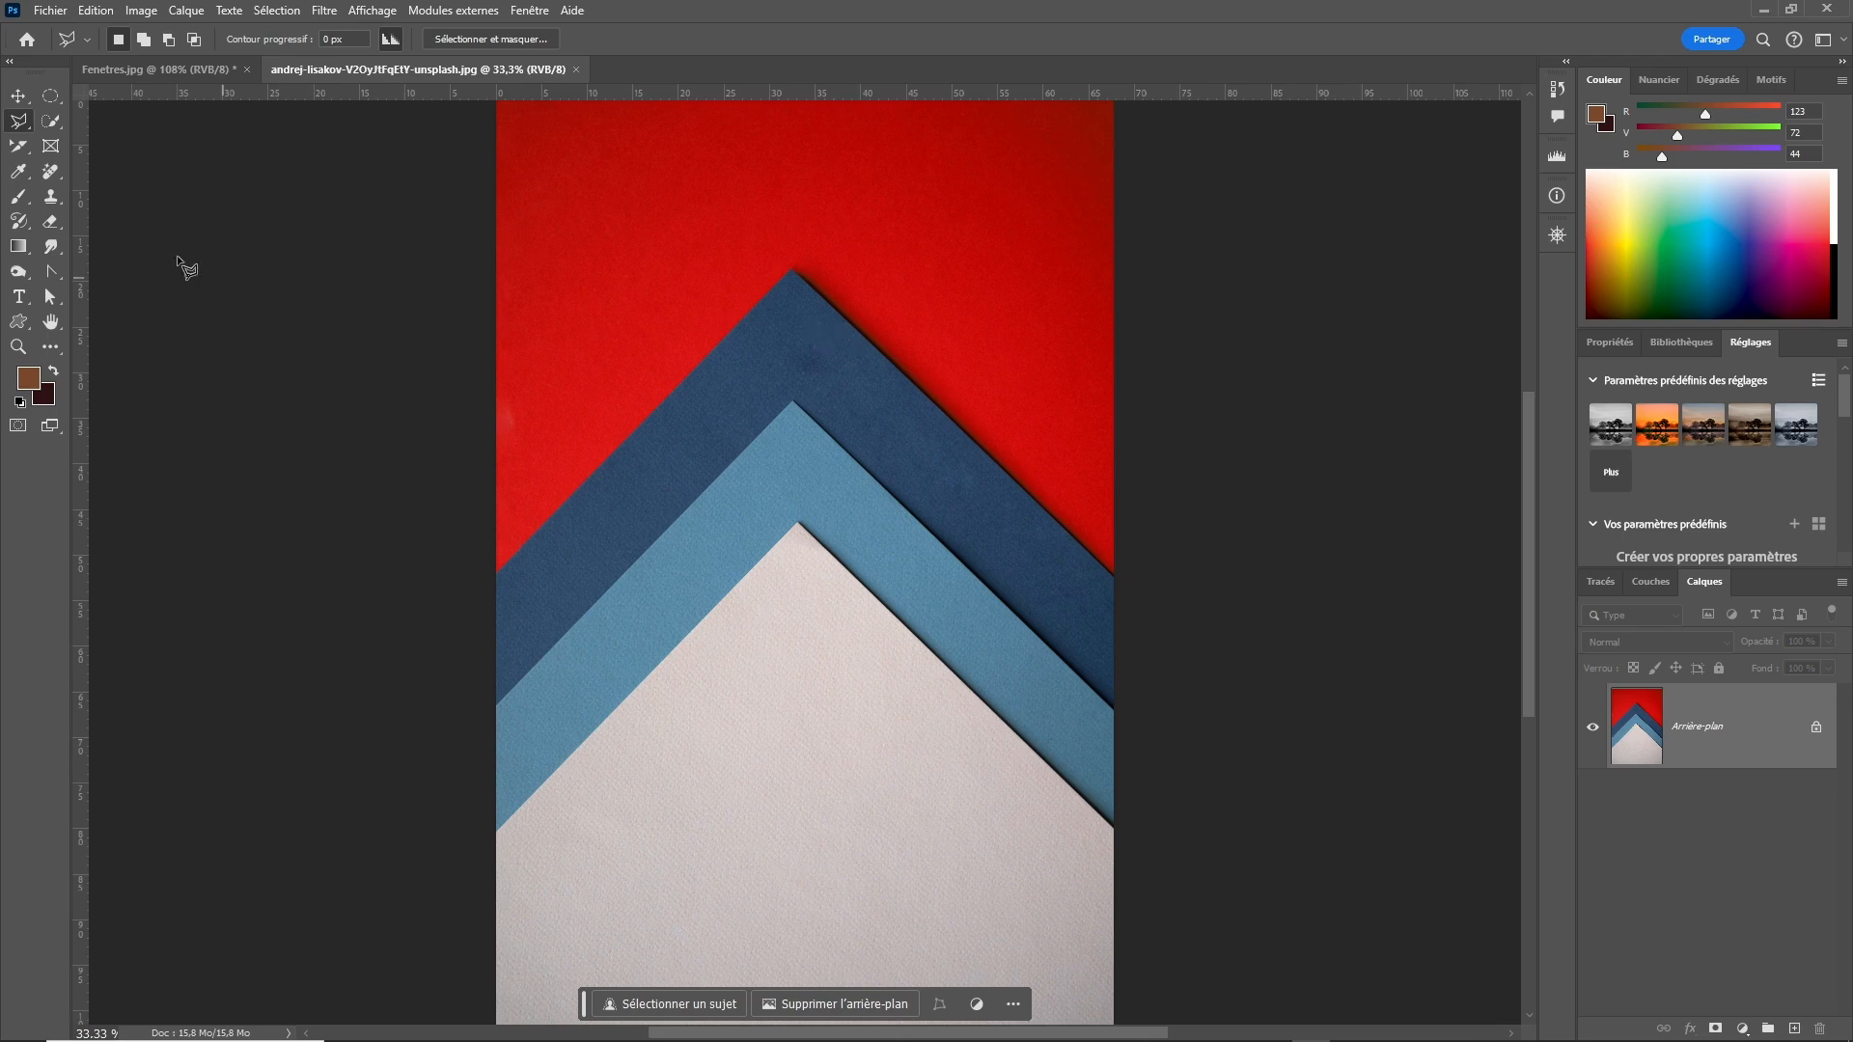
Select the off-white shape with the Polygonal Lasso, following its peak, the image sides and the bottom corners.
right_click(25, 127)
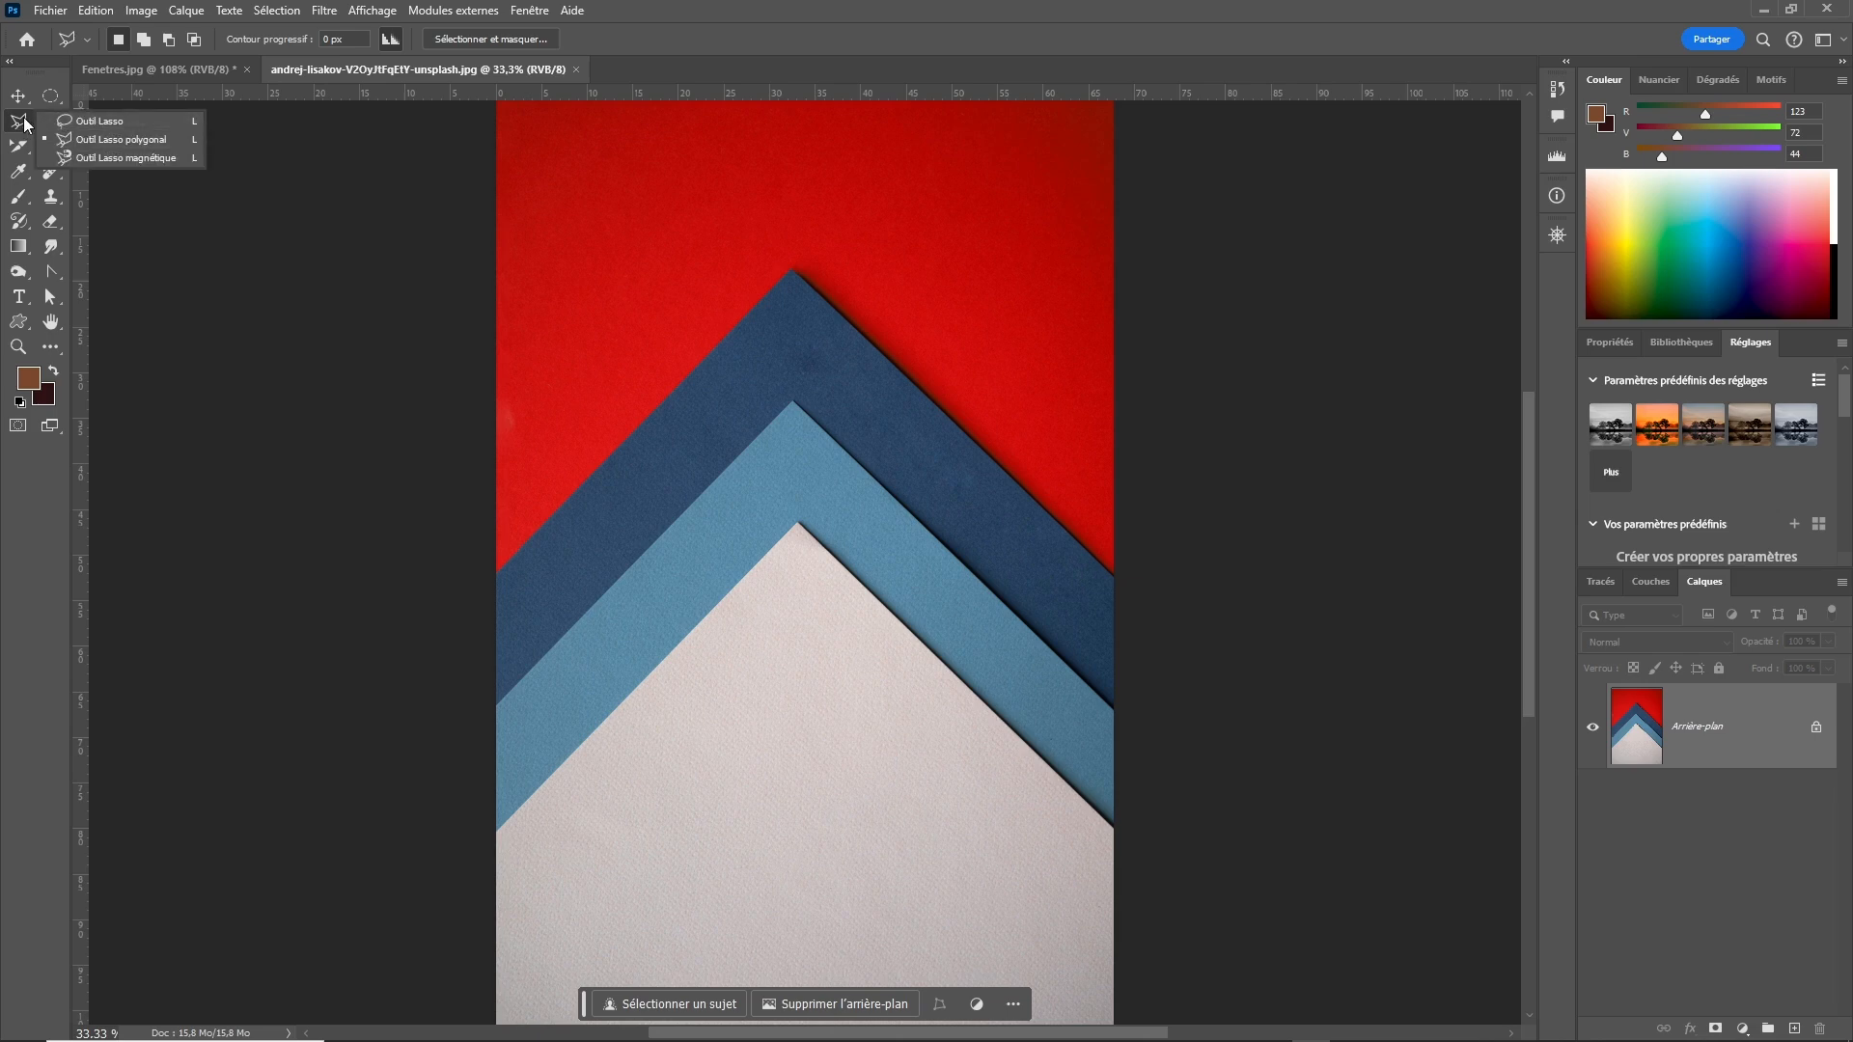
click(25, 123)
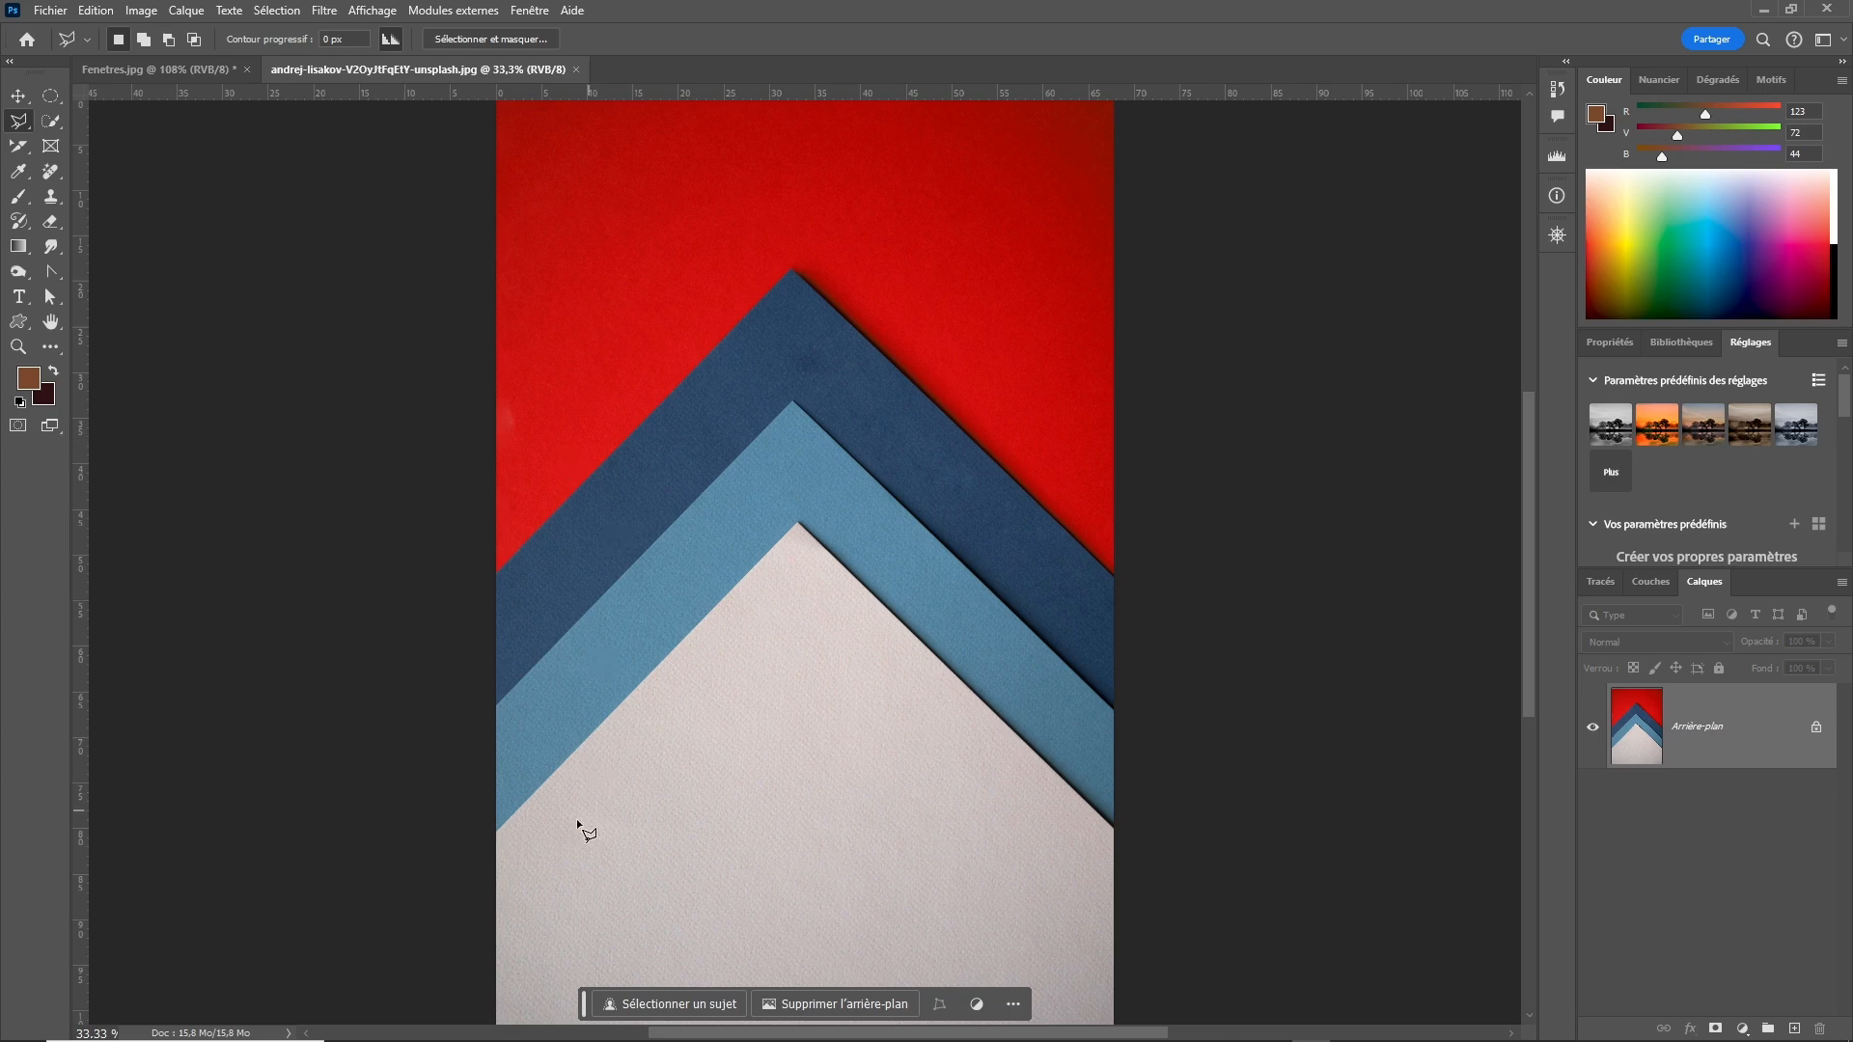
click(495, 835)
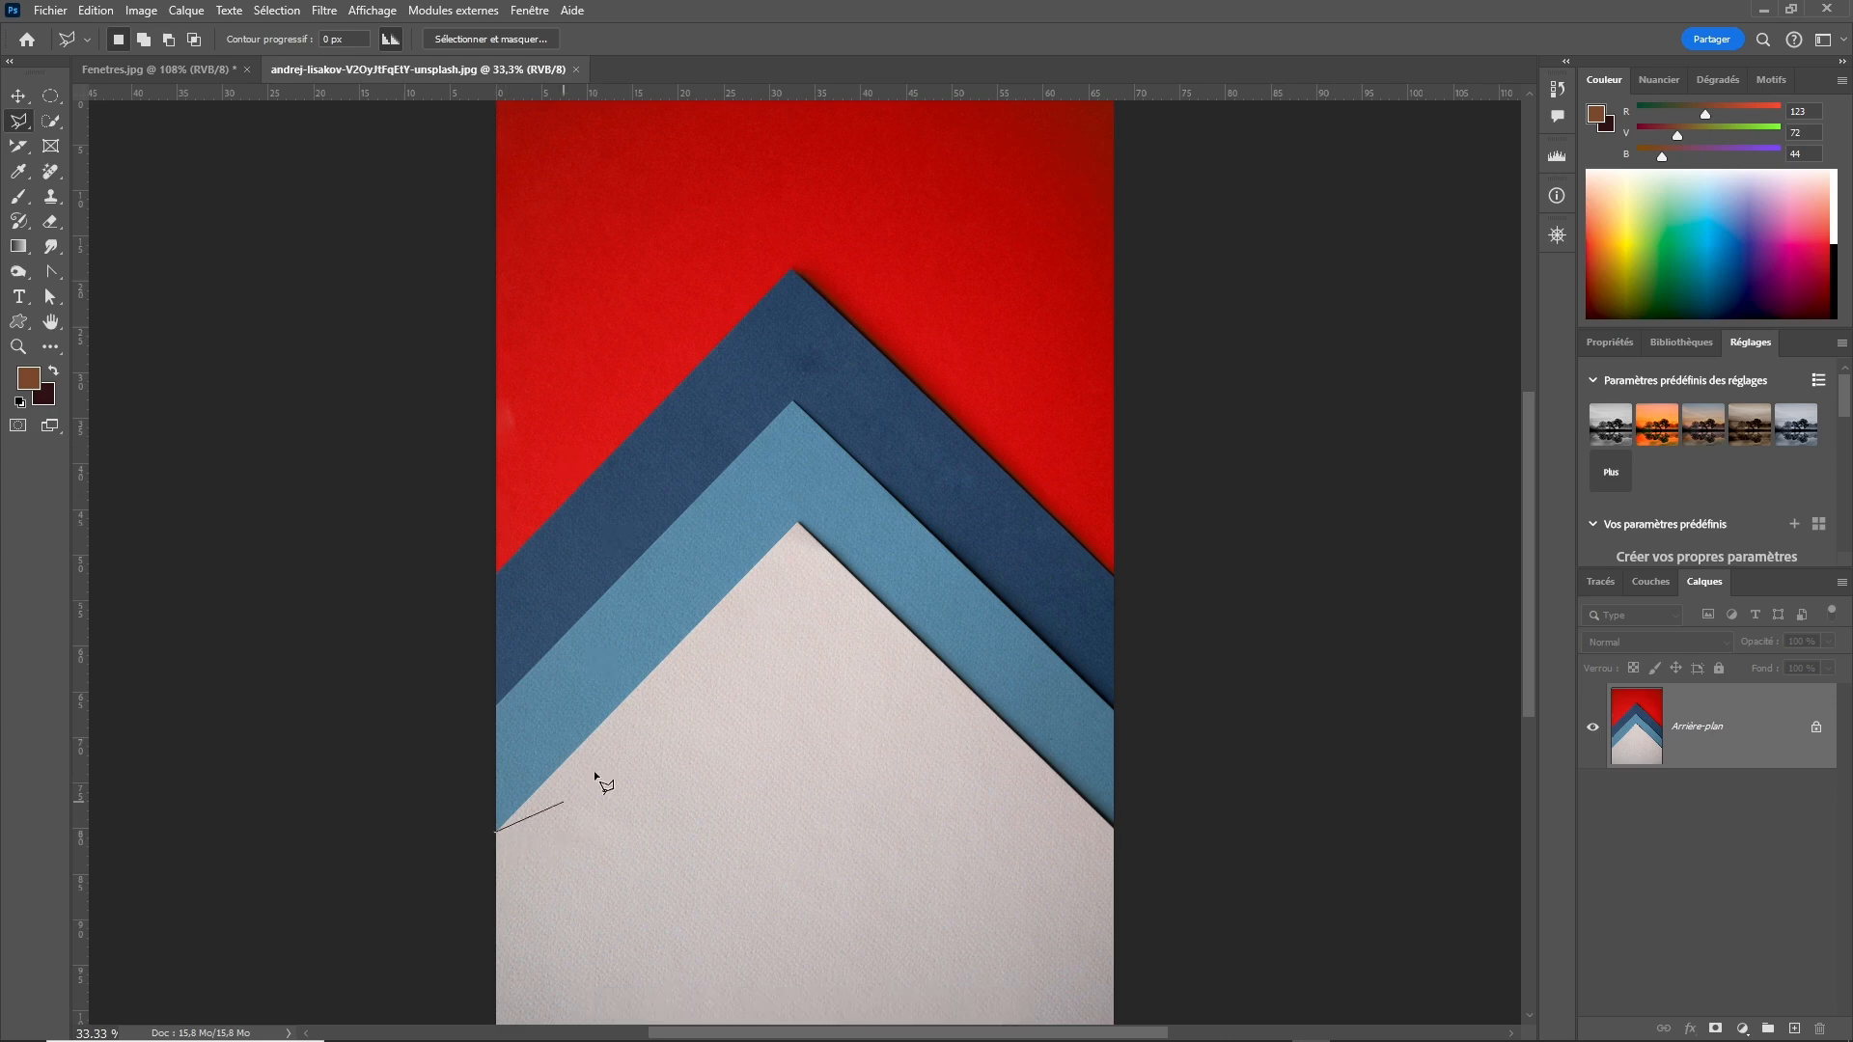
click(798, 525)
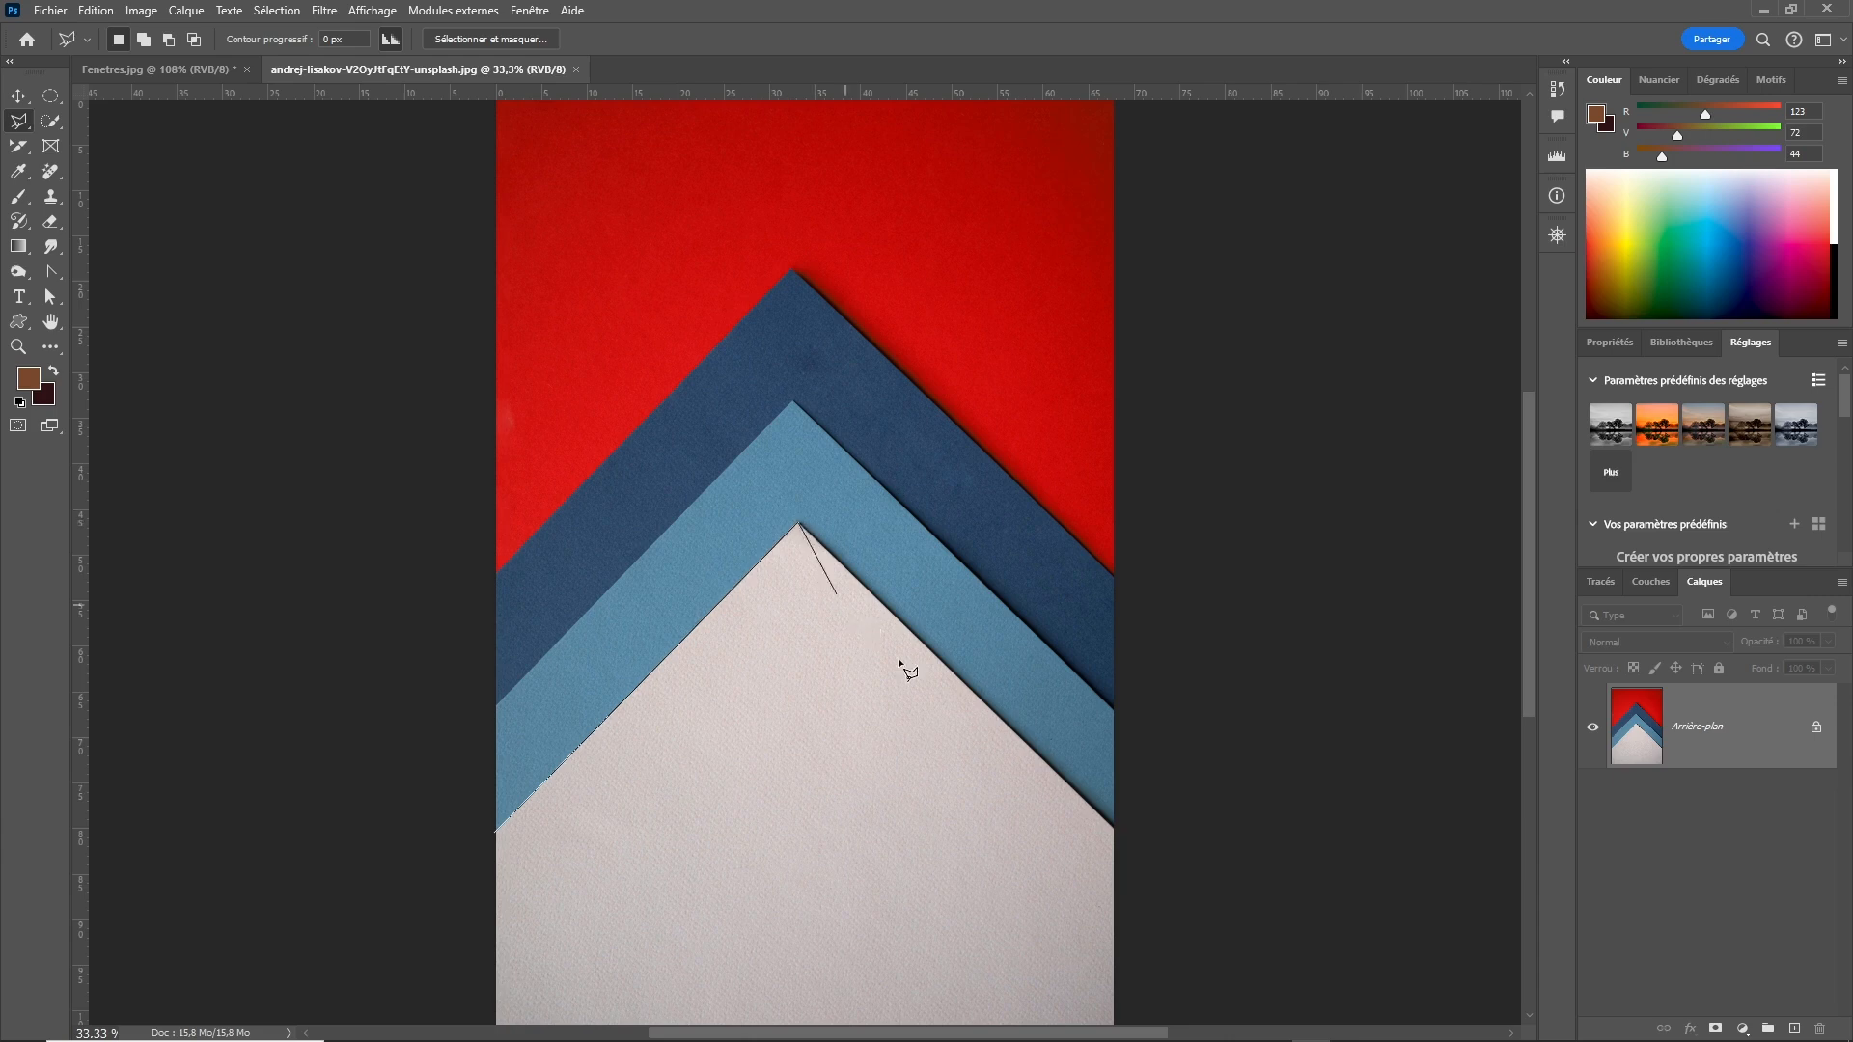
click(1115, 829)
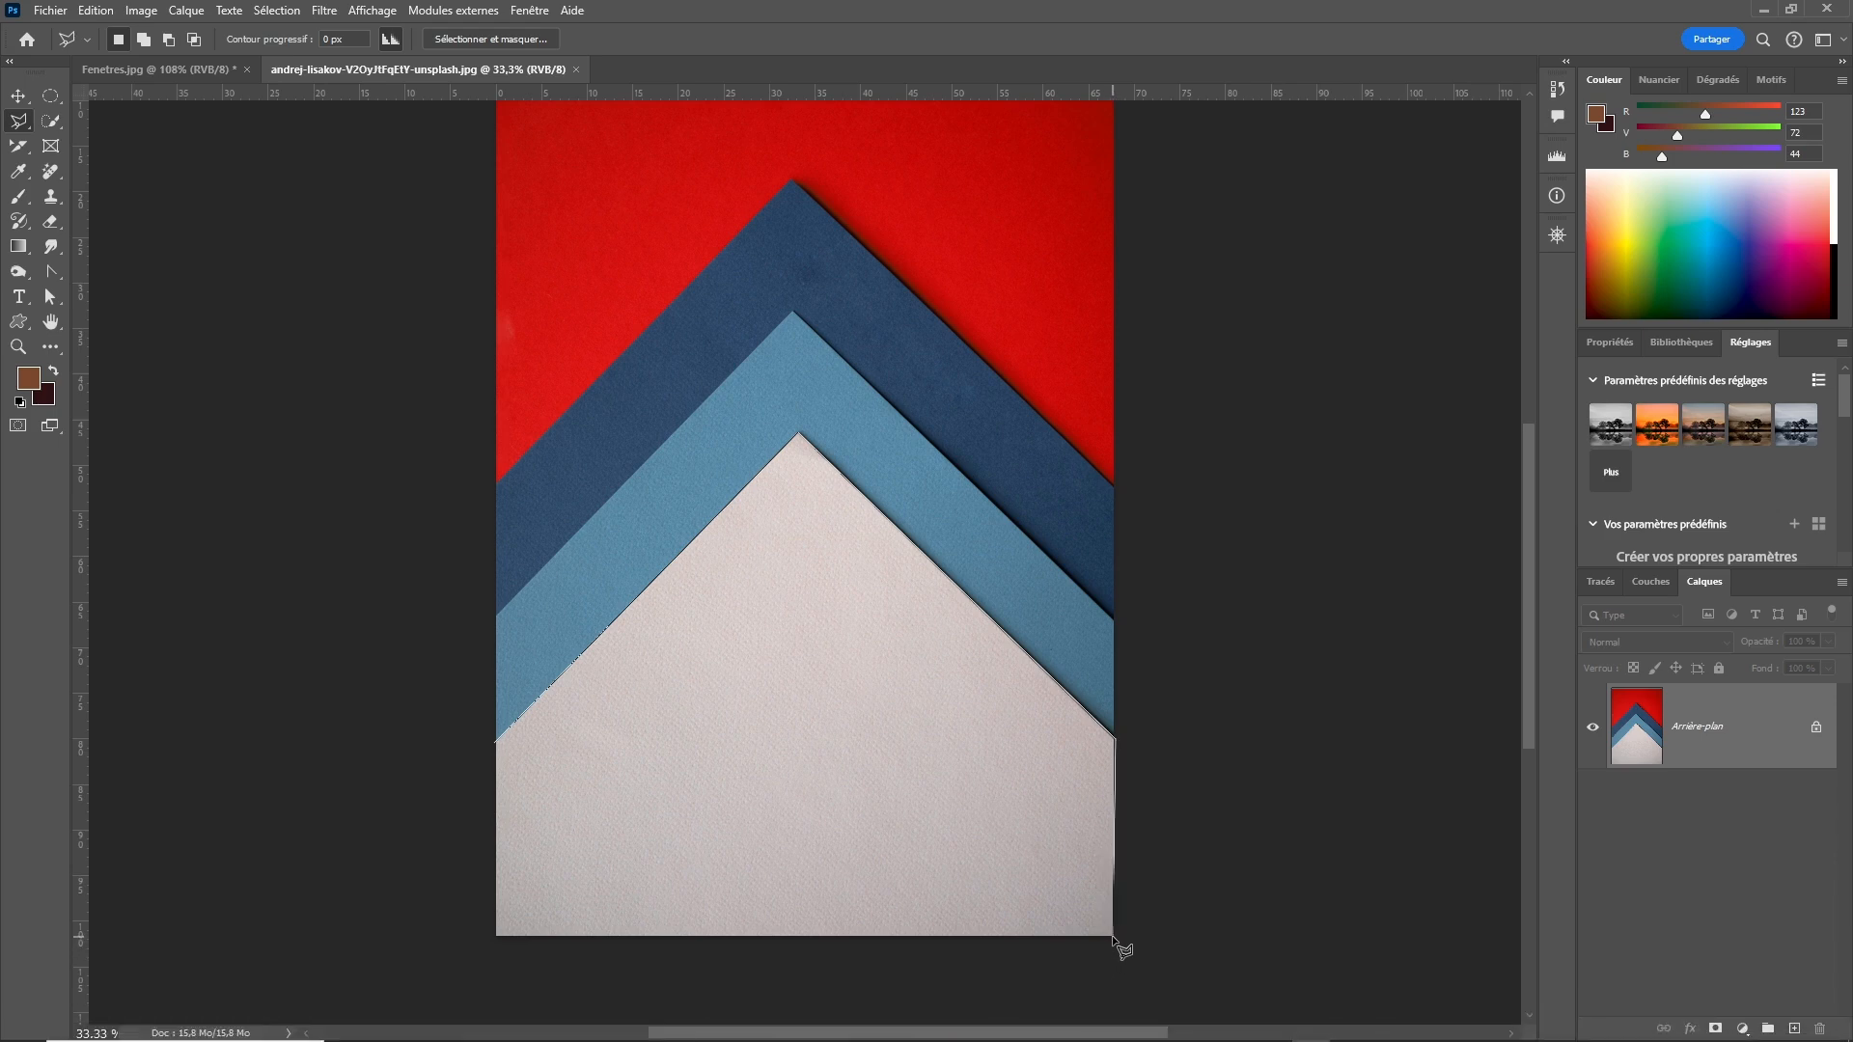
click(1114, 936)
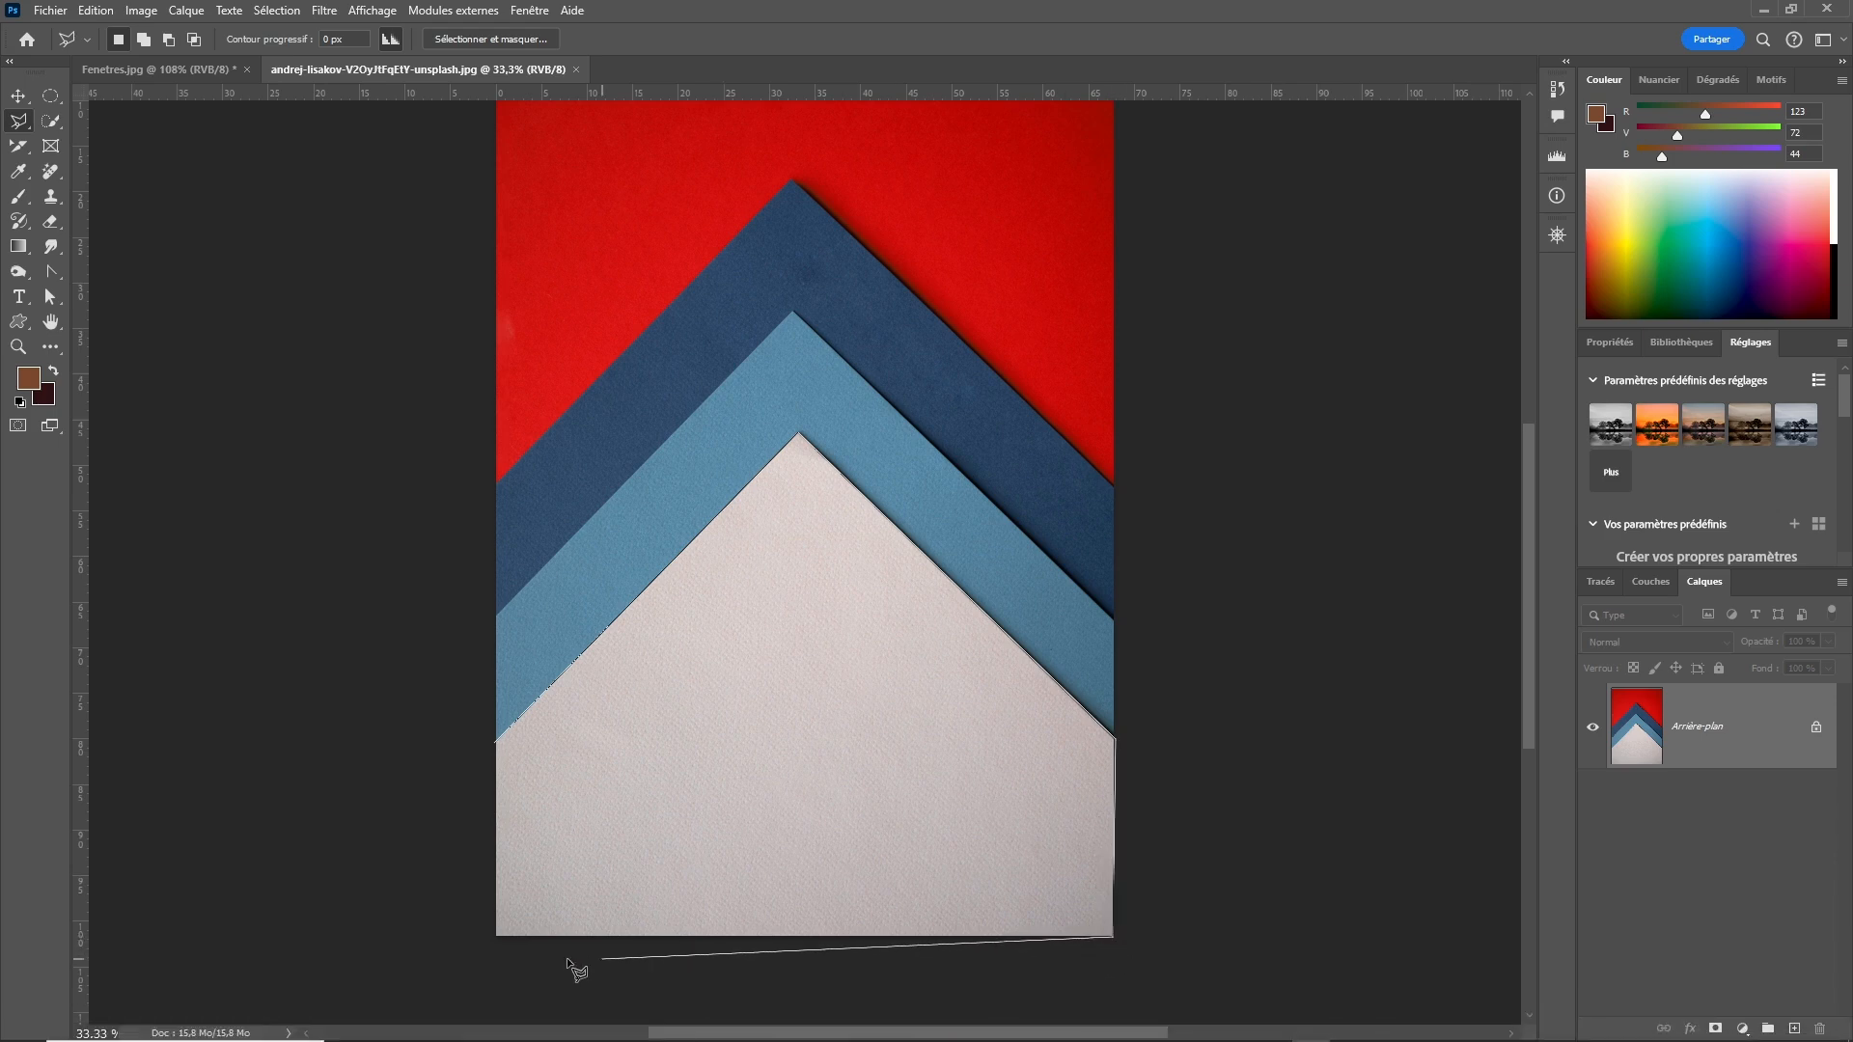
click(495, 936)
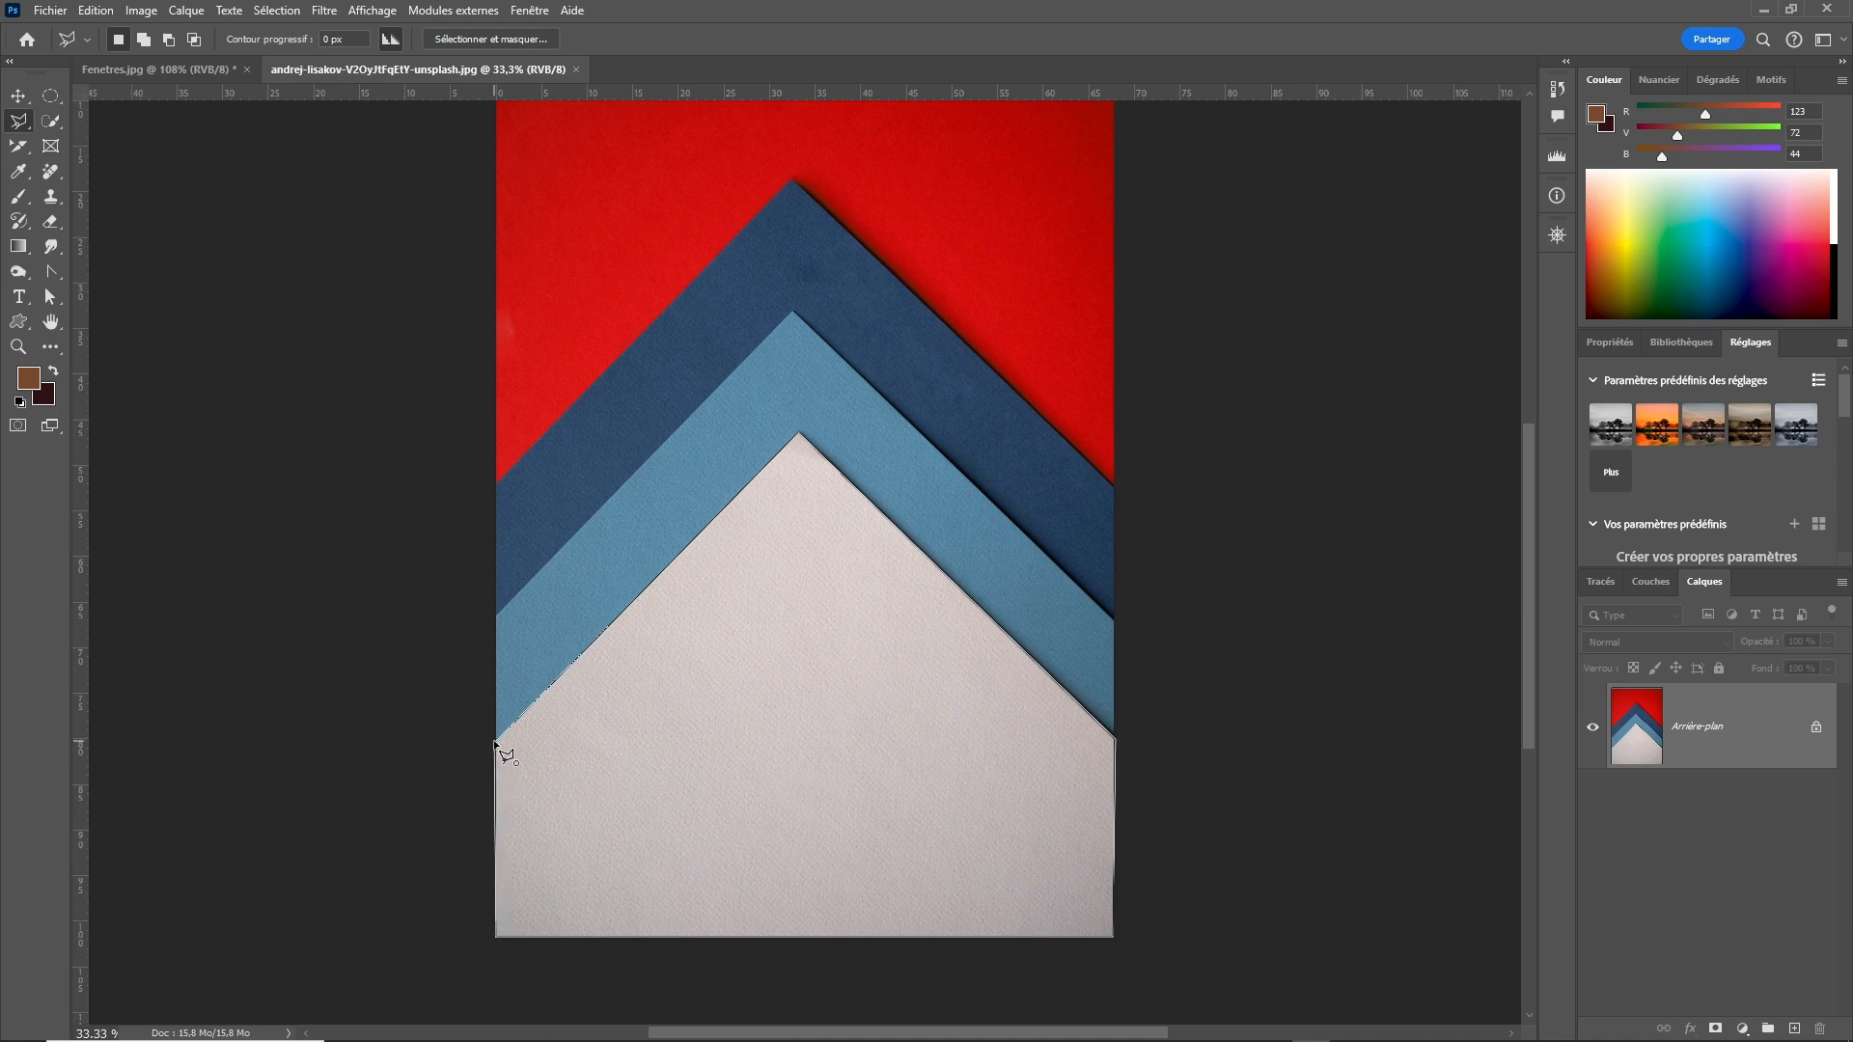
click(495, 742)
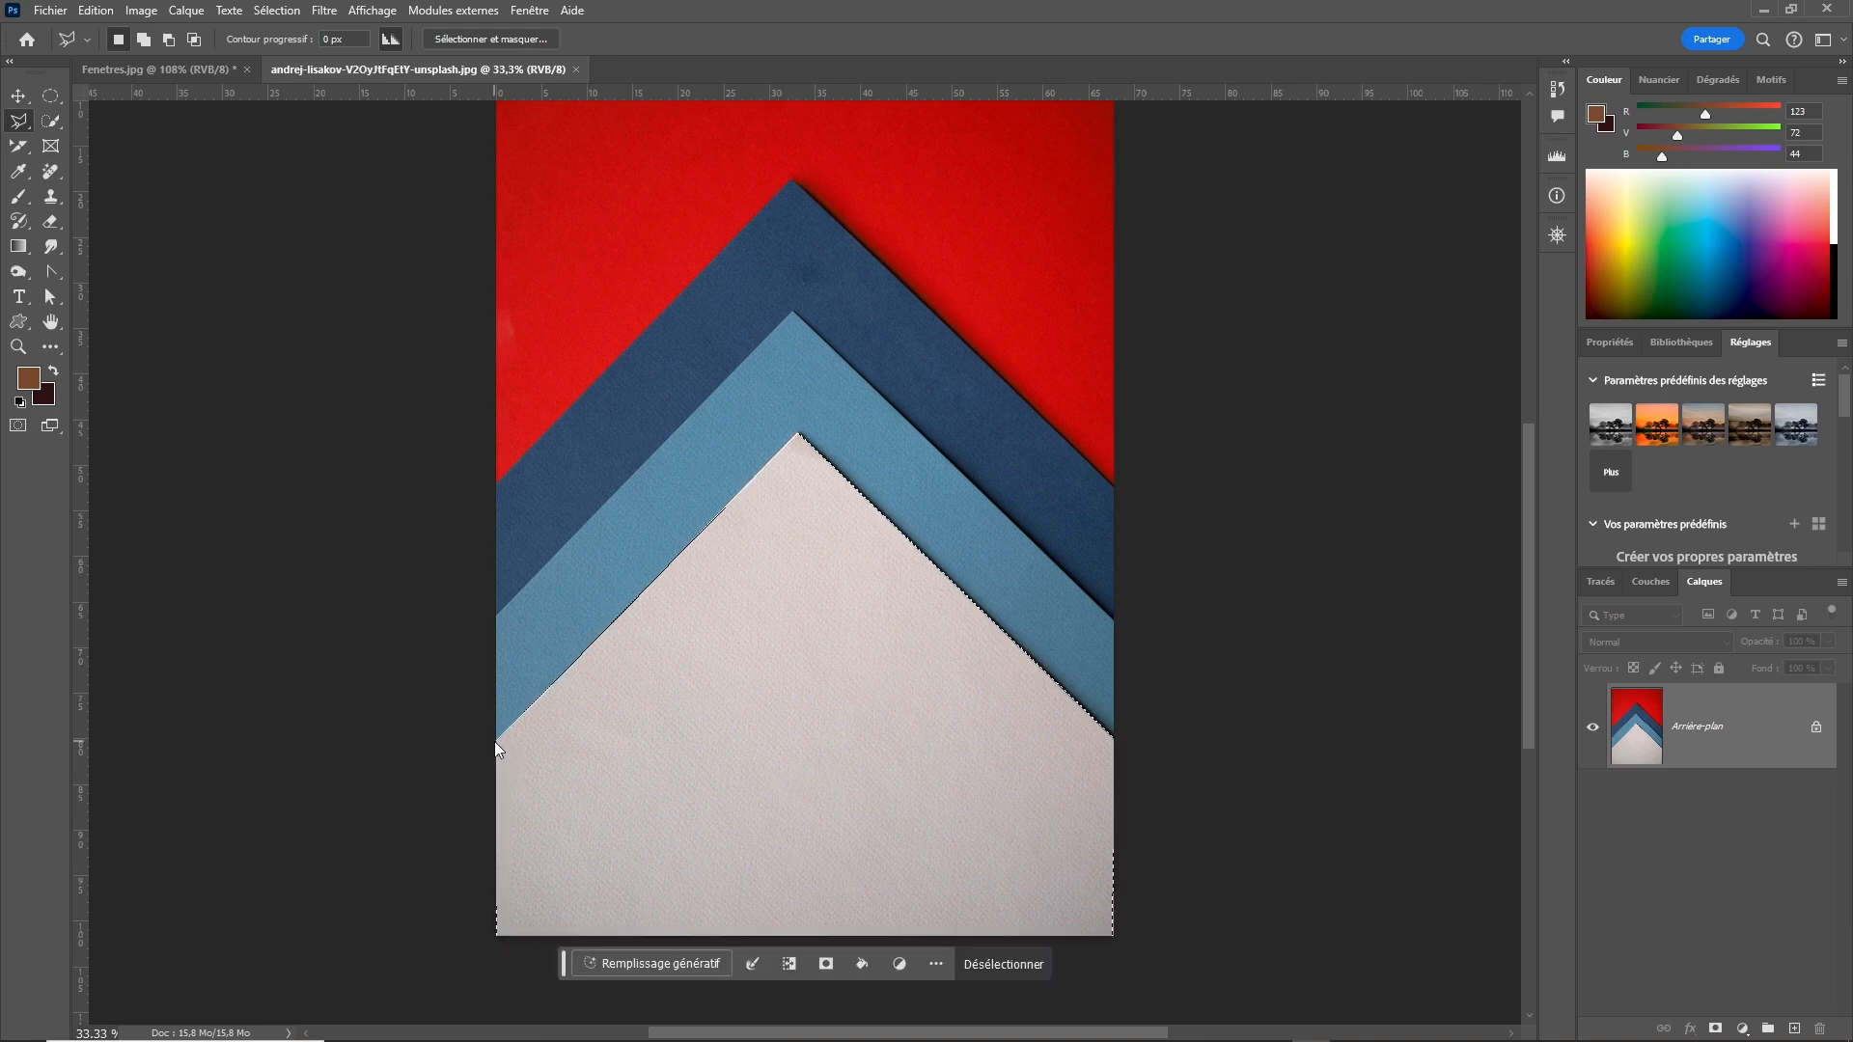
Switch the lasso to add-to-selection mode and add the dark blue chevron to the selection.
click(120, 41)
click(145, 42)
click(495, 486)
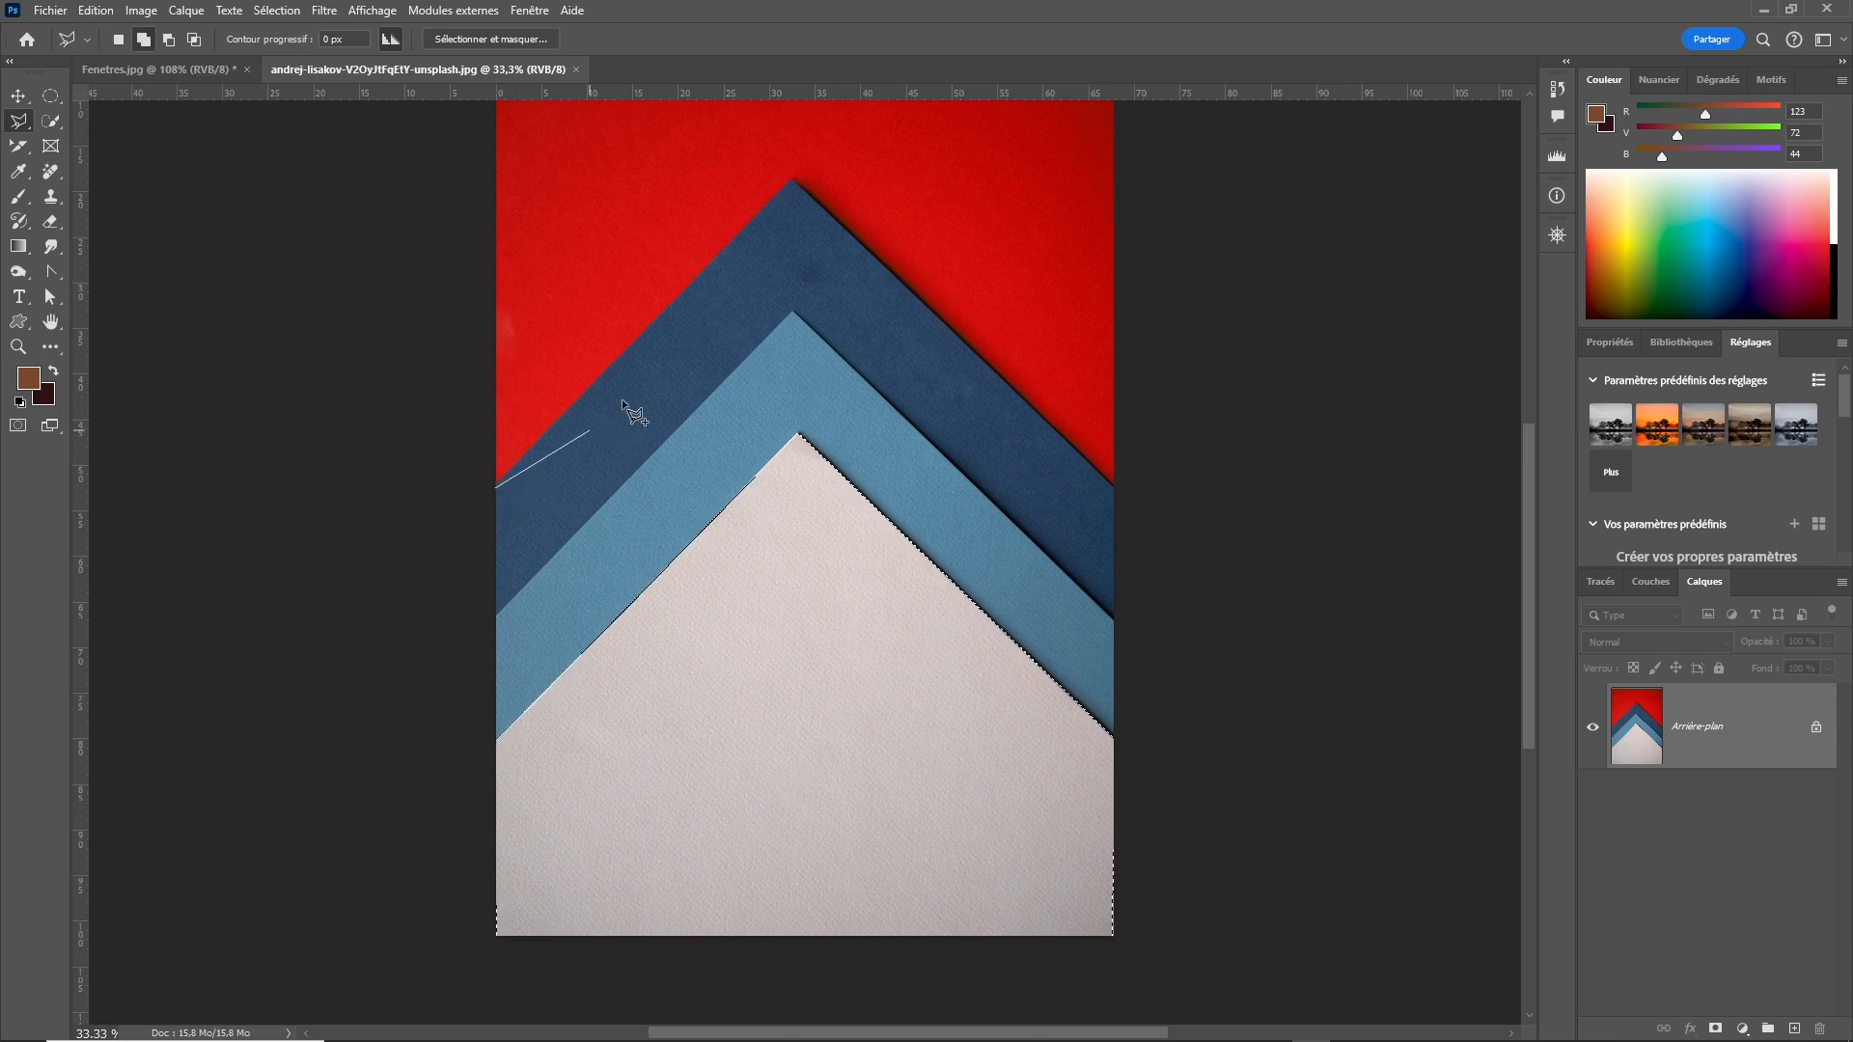
click(792, 176)
click(1114, 486)
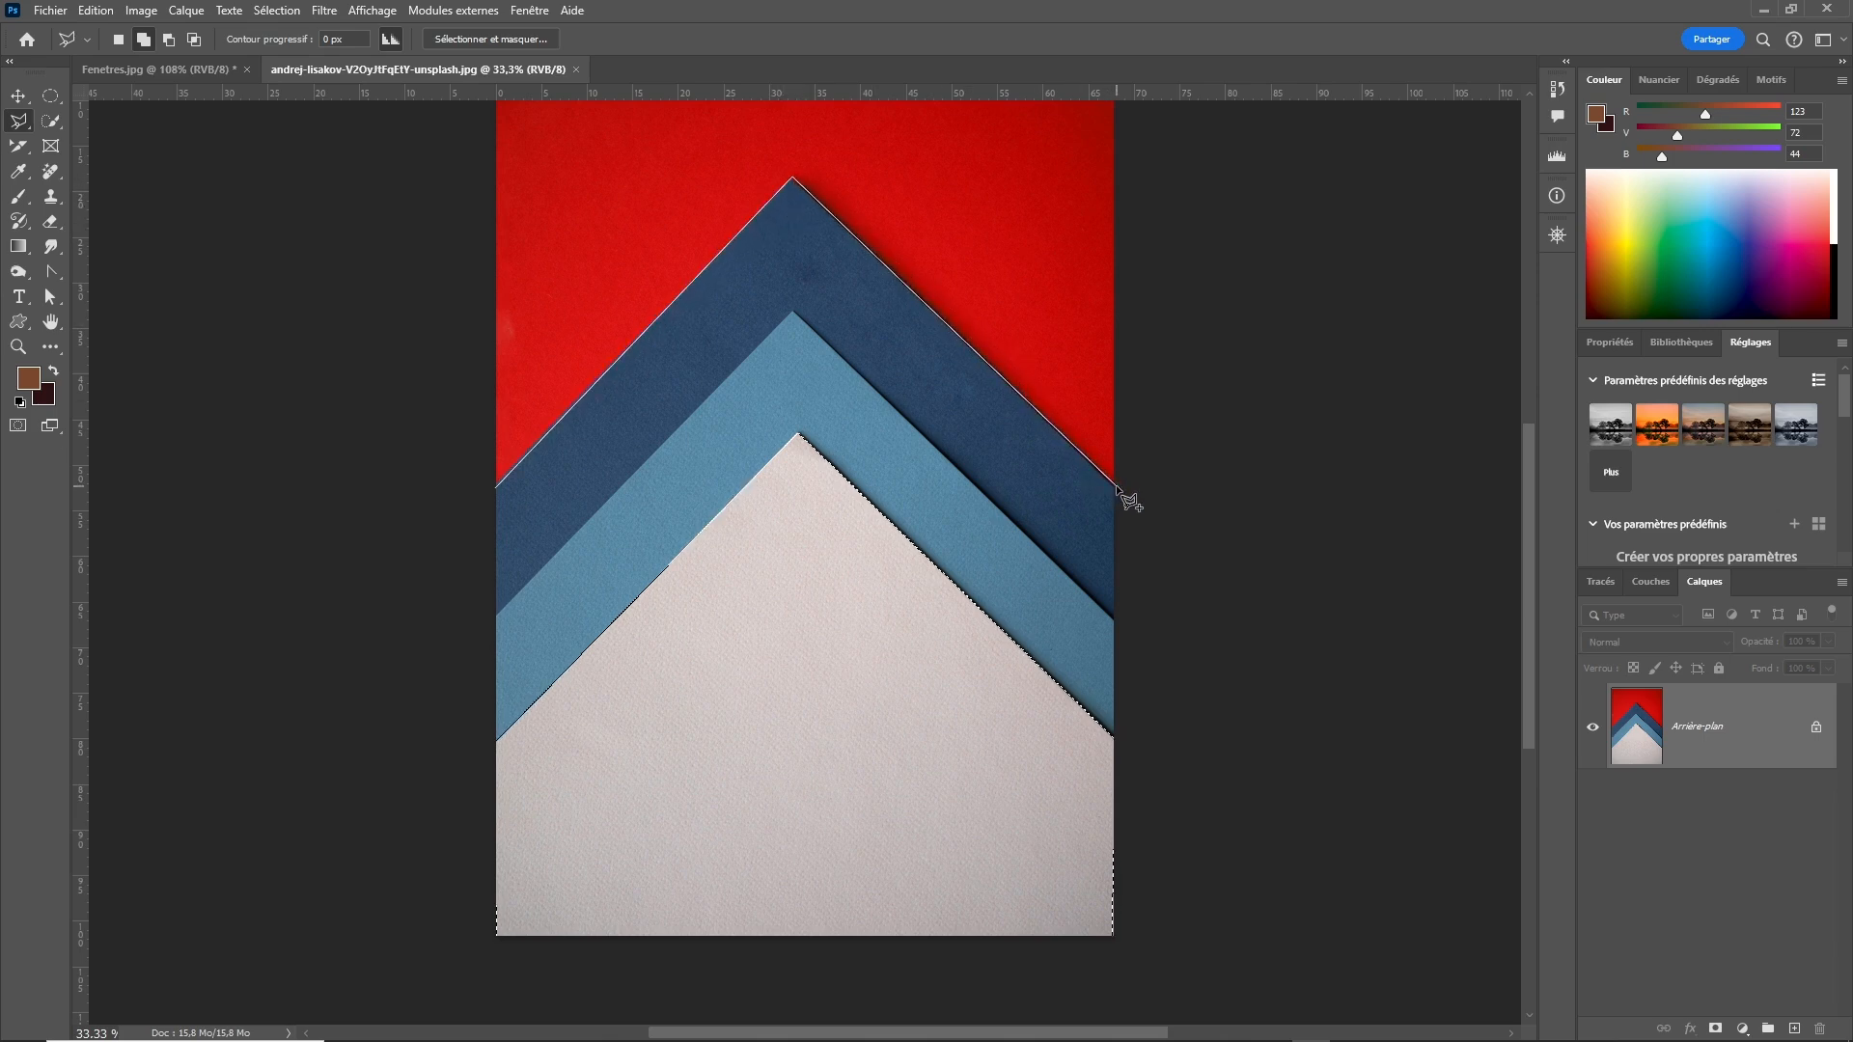
click(1115, 618)
click(791, 311)
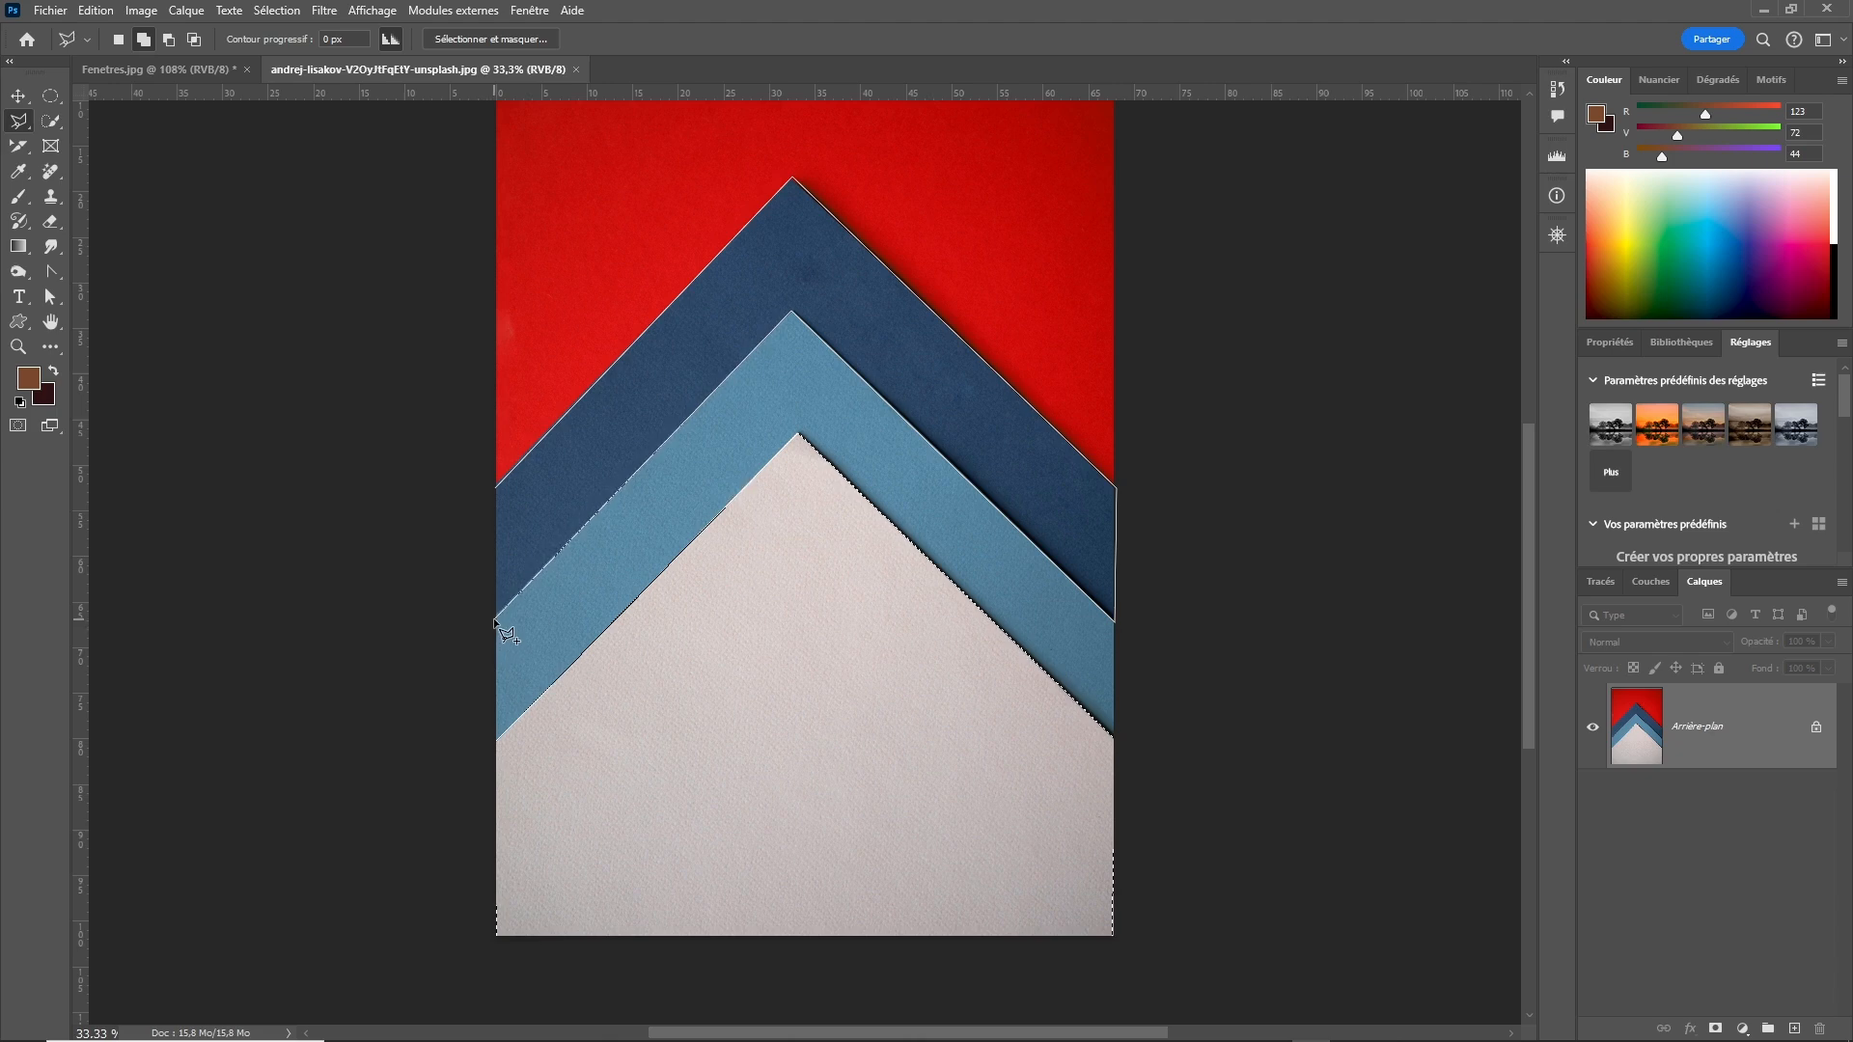
click(496, 488)
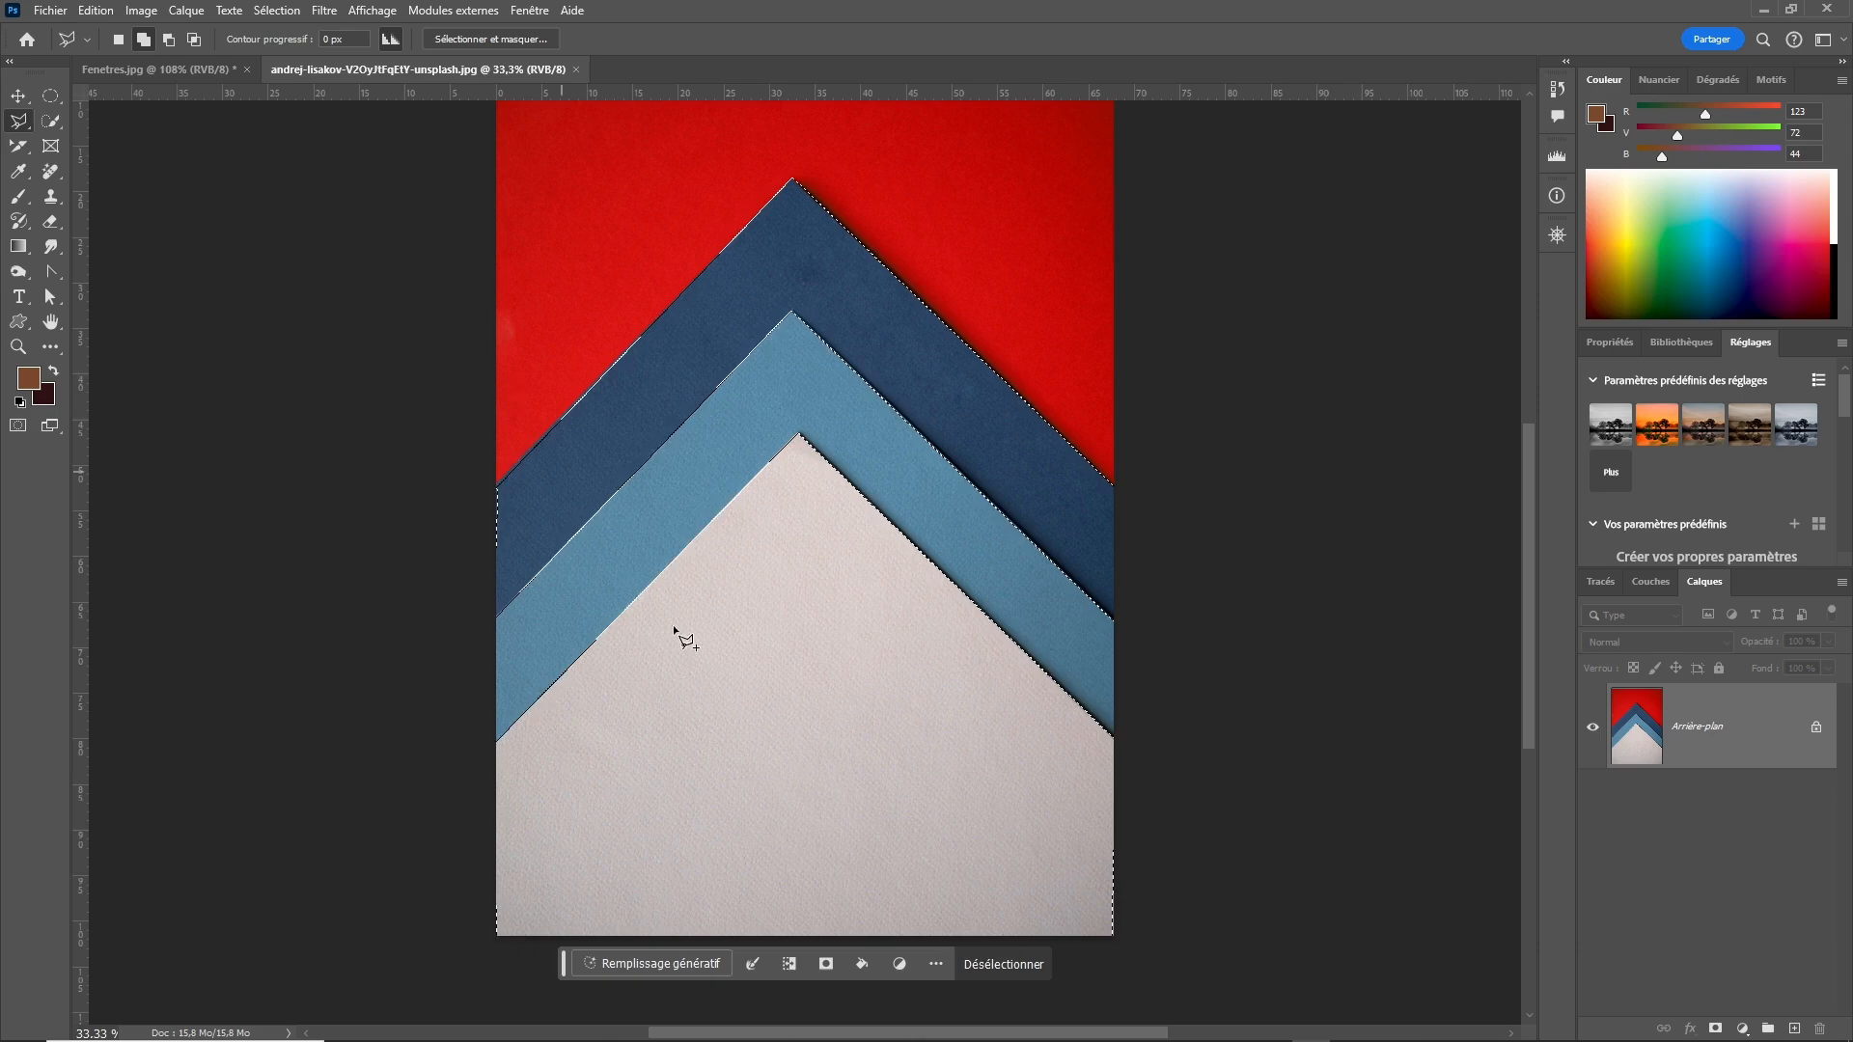
Invert the selection so that the red area and the light blue band are selected.
click(868, 972)
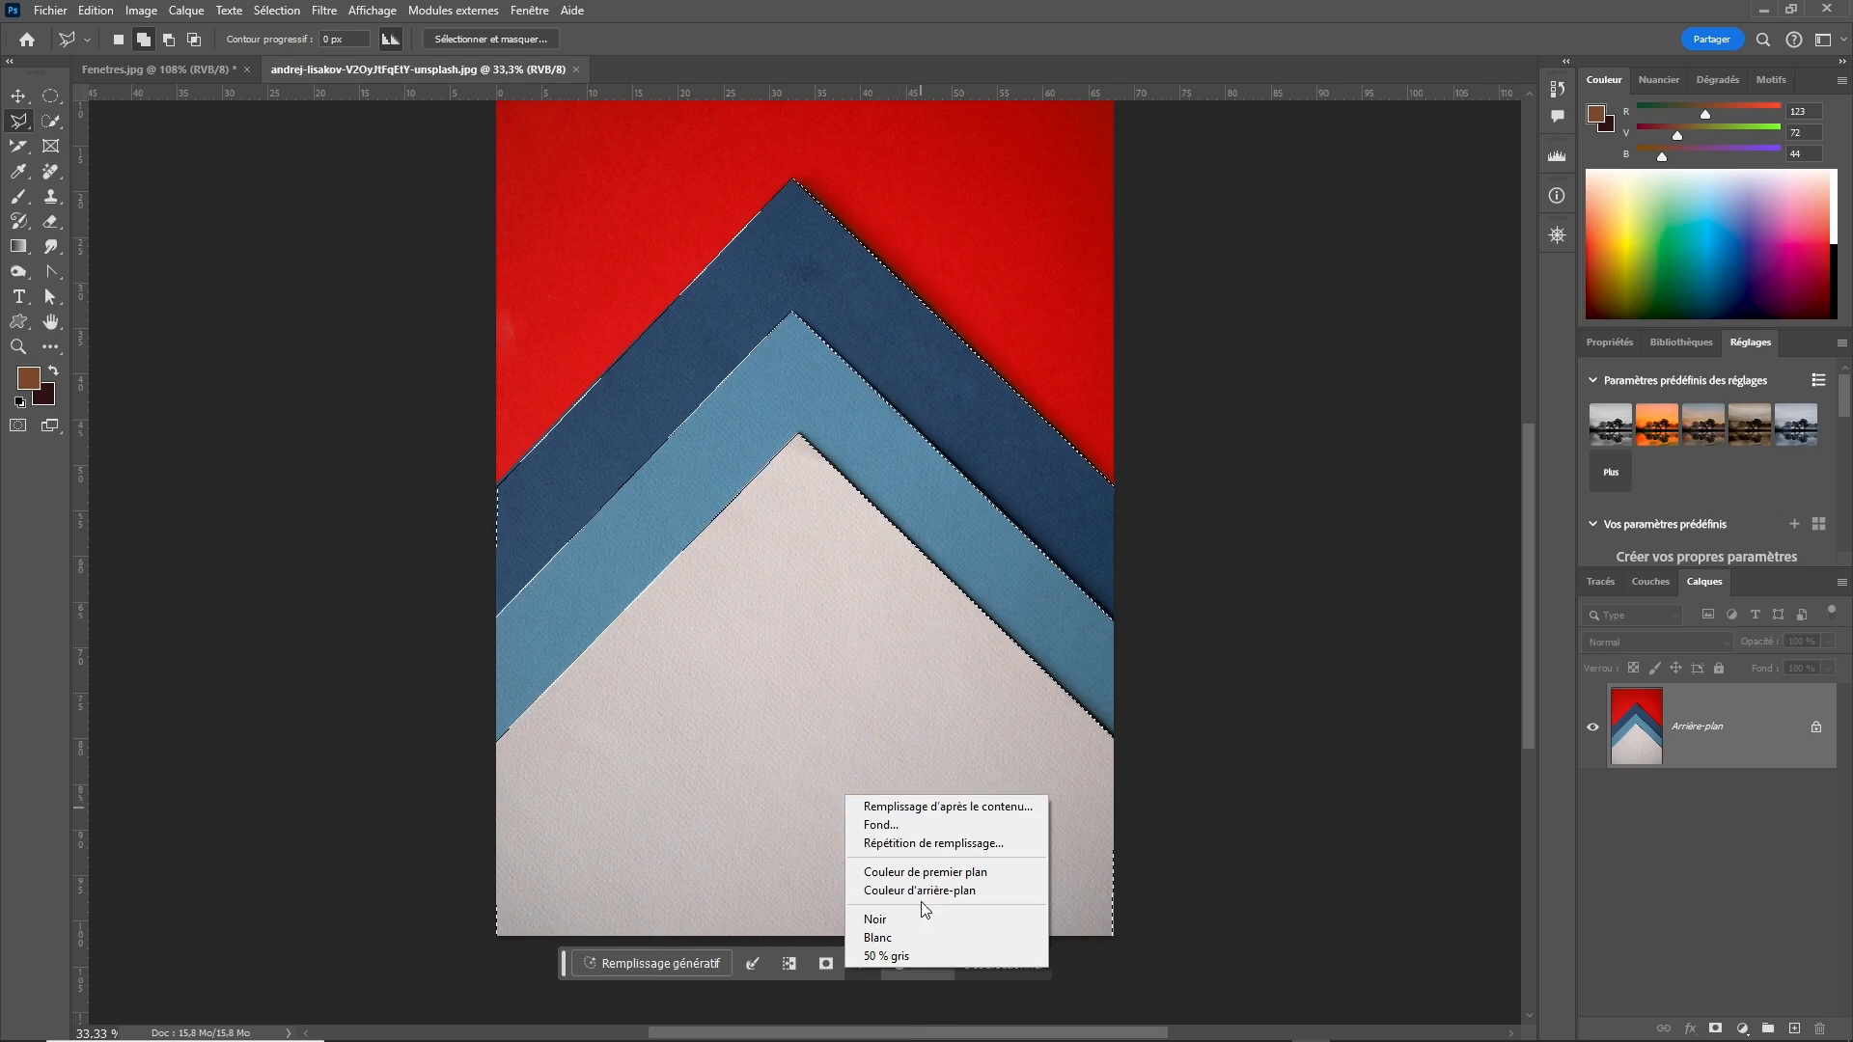
click(790, 967)
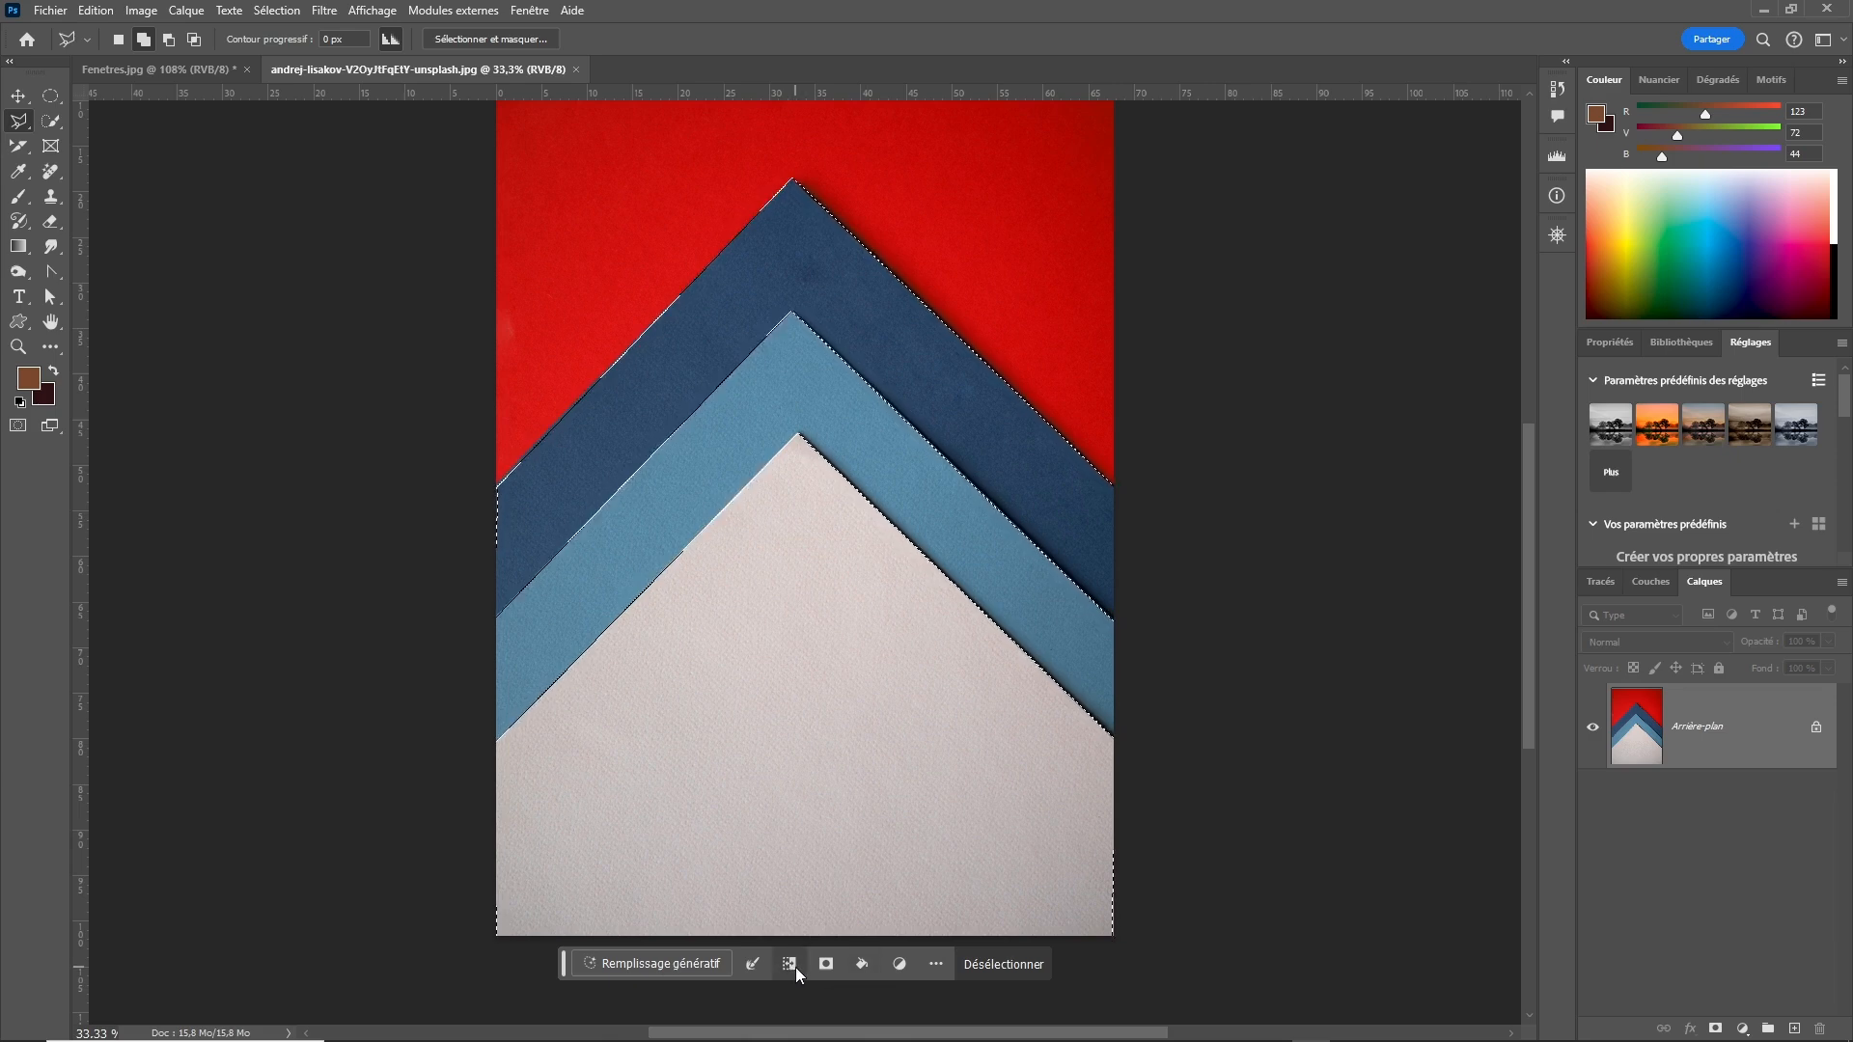
click(795, 966)
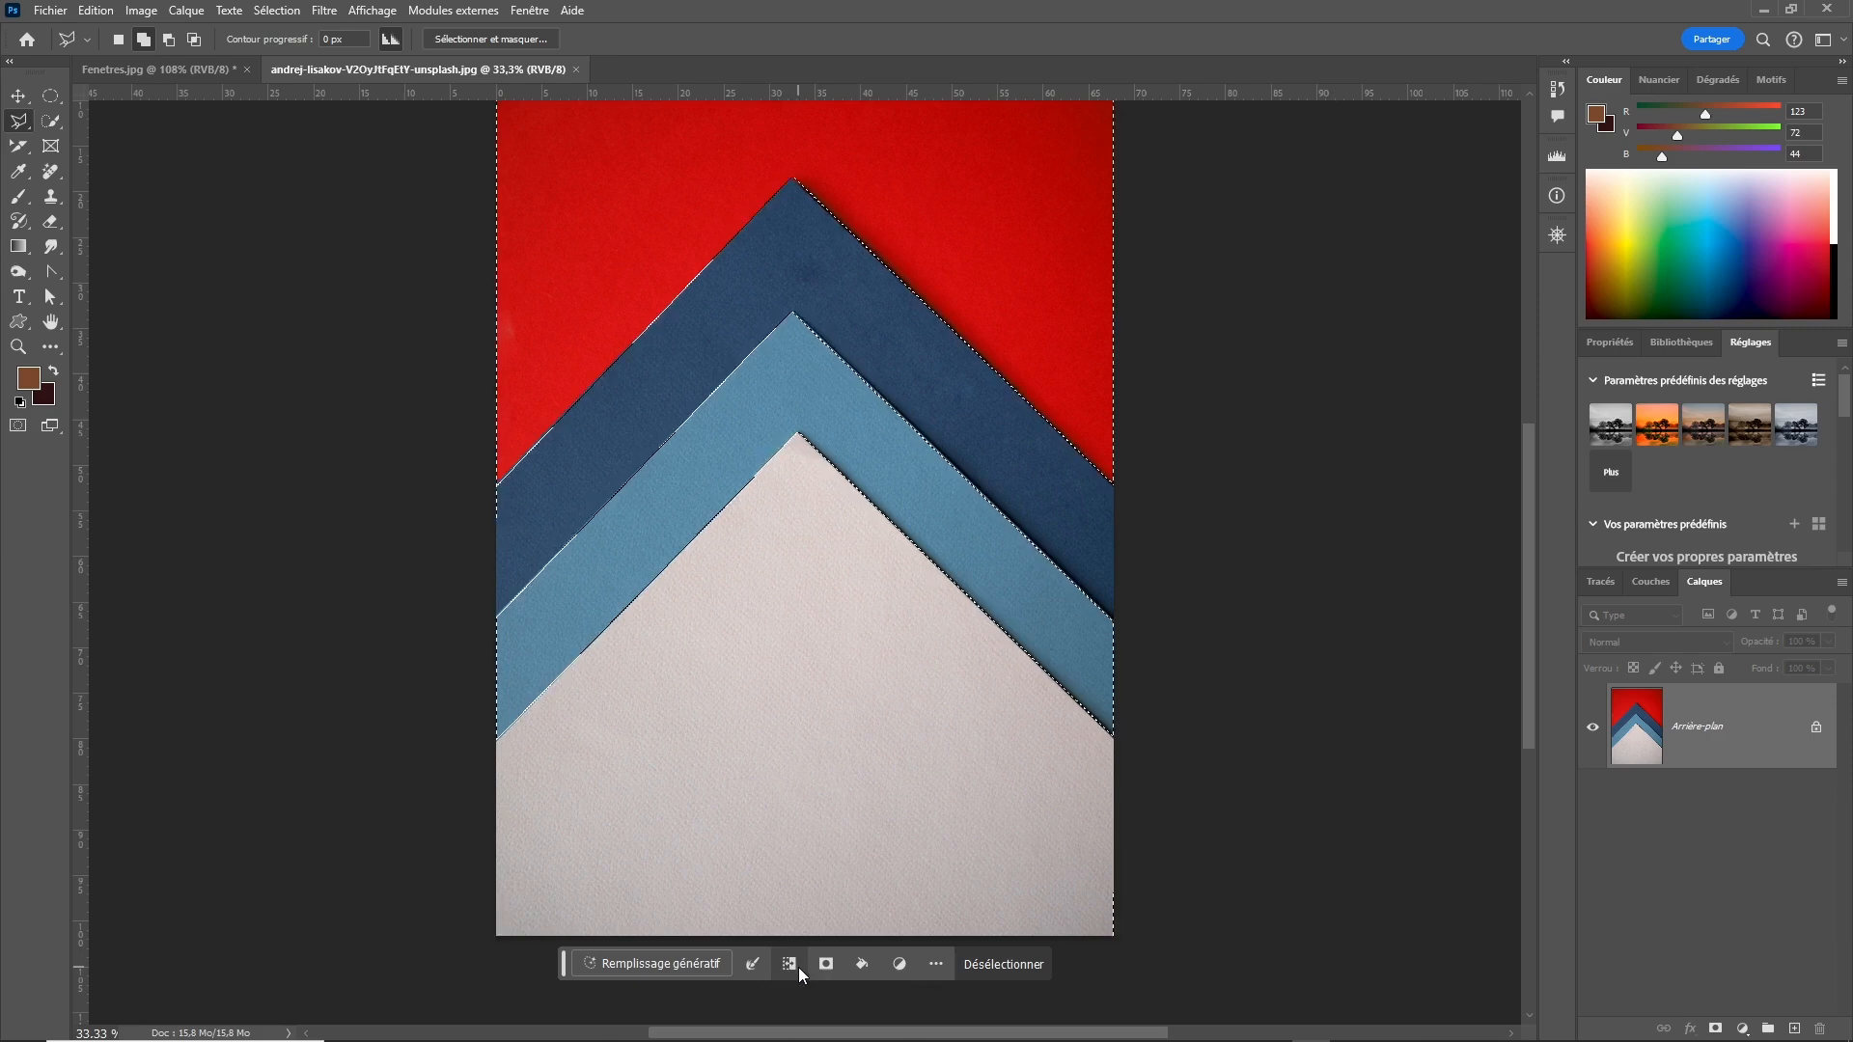
scroll(712, 398, up, 3)
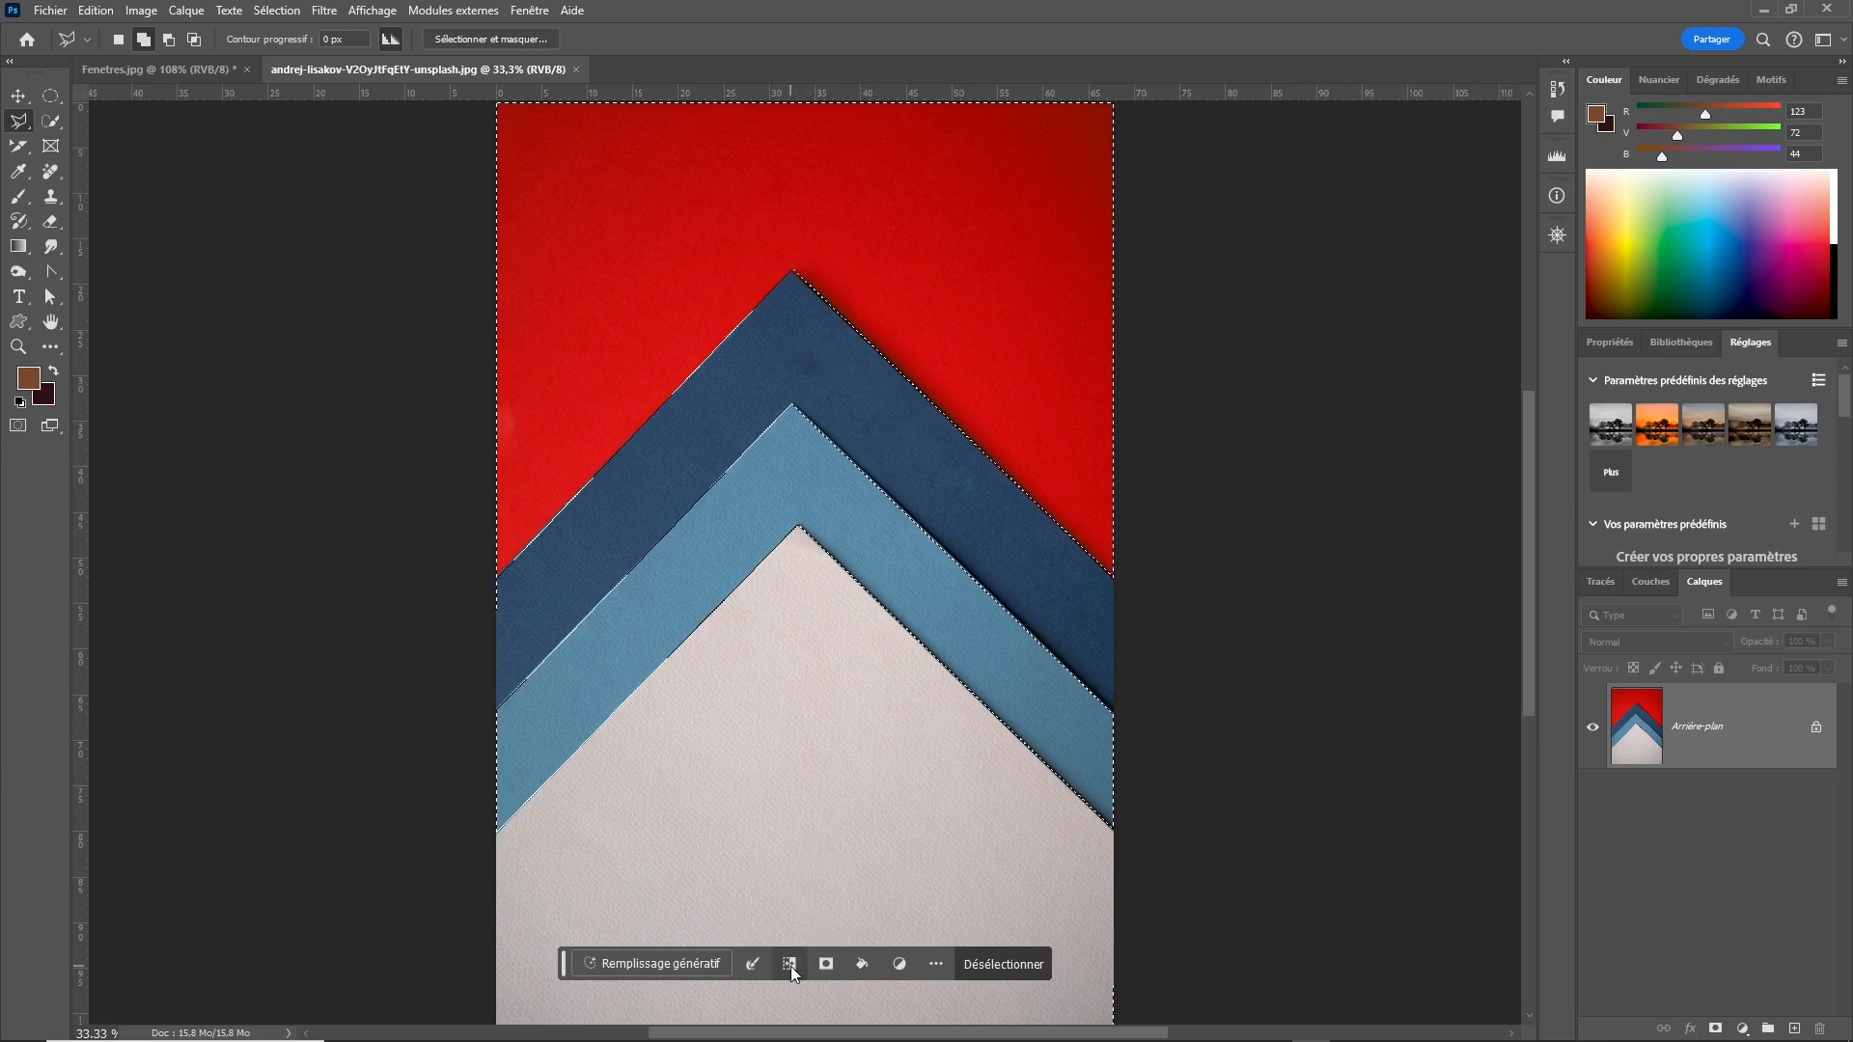
Fill the inverted selection with black (Noir), and undo the fill.
click(867, 965)
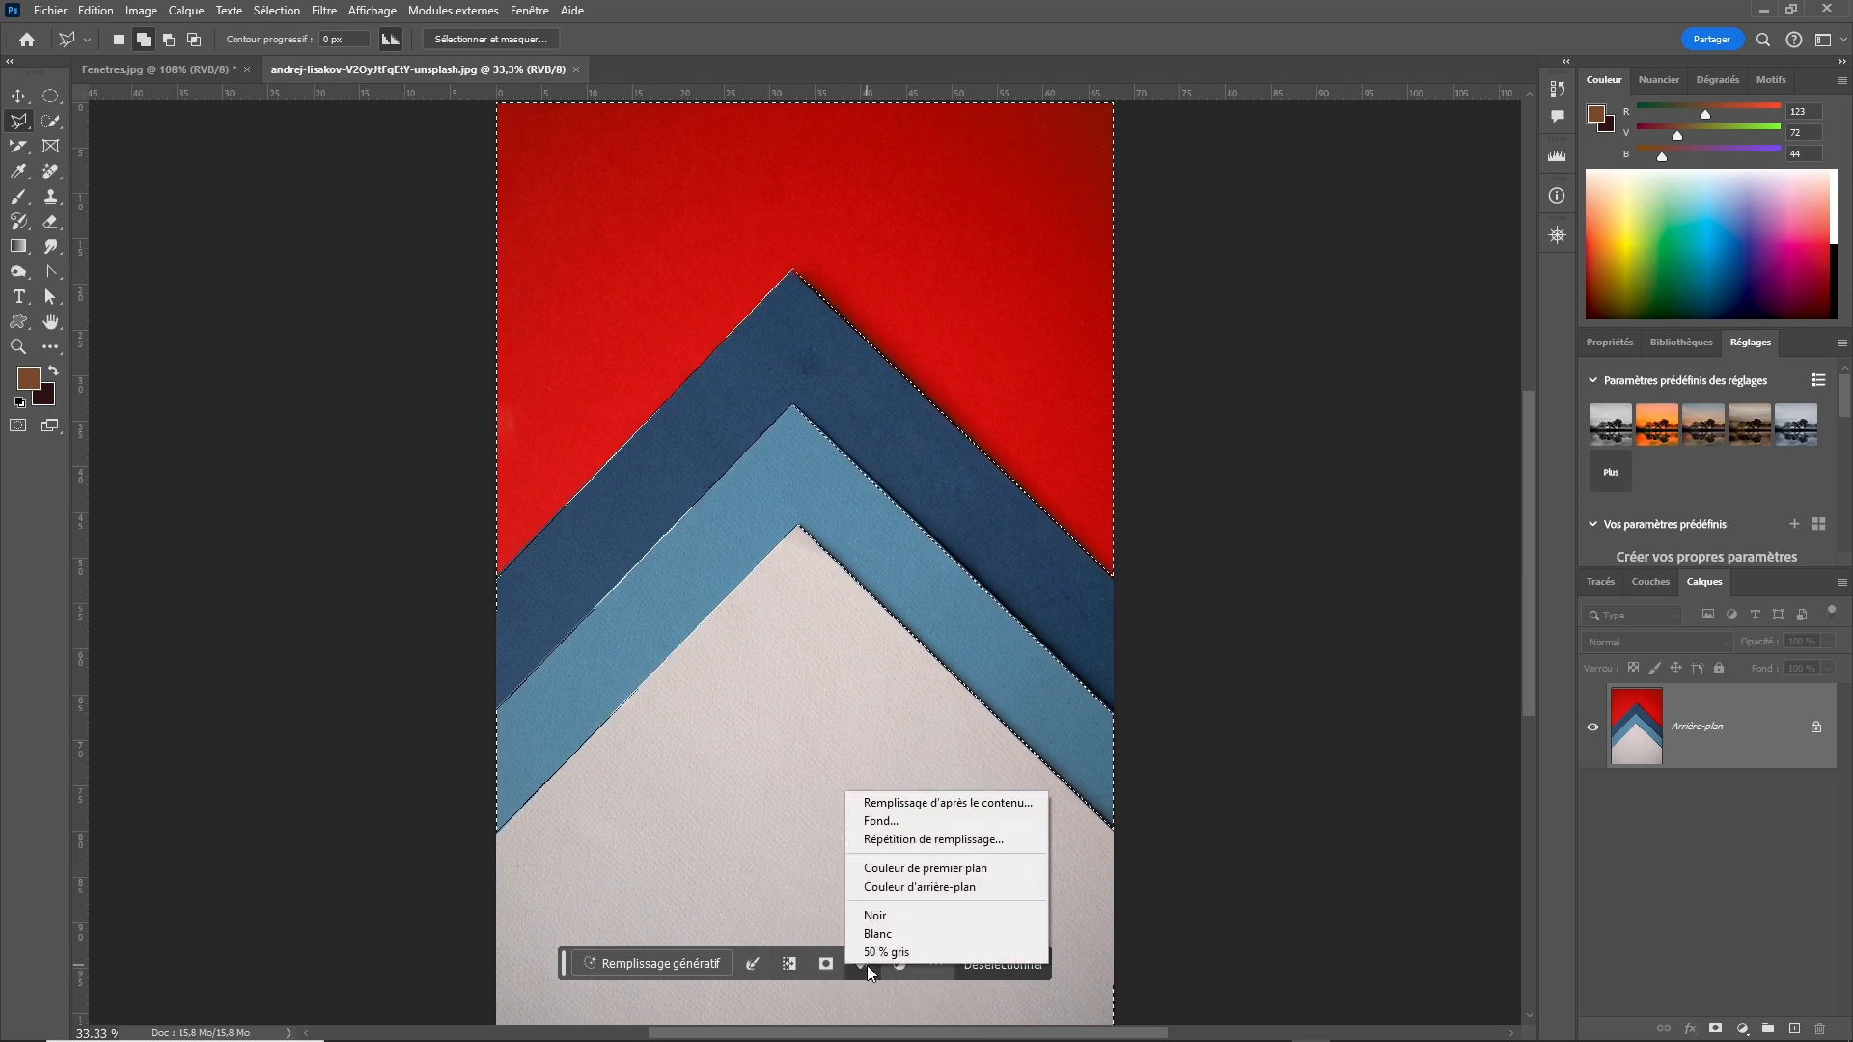
click(974, 916)
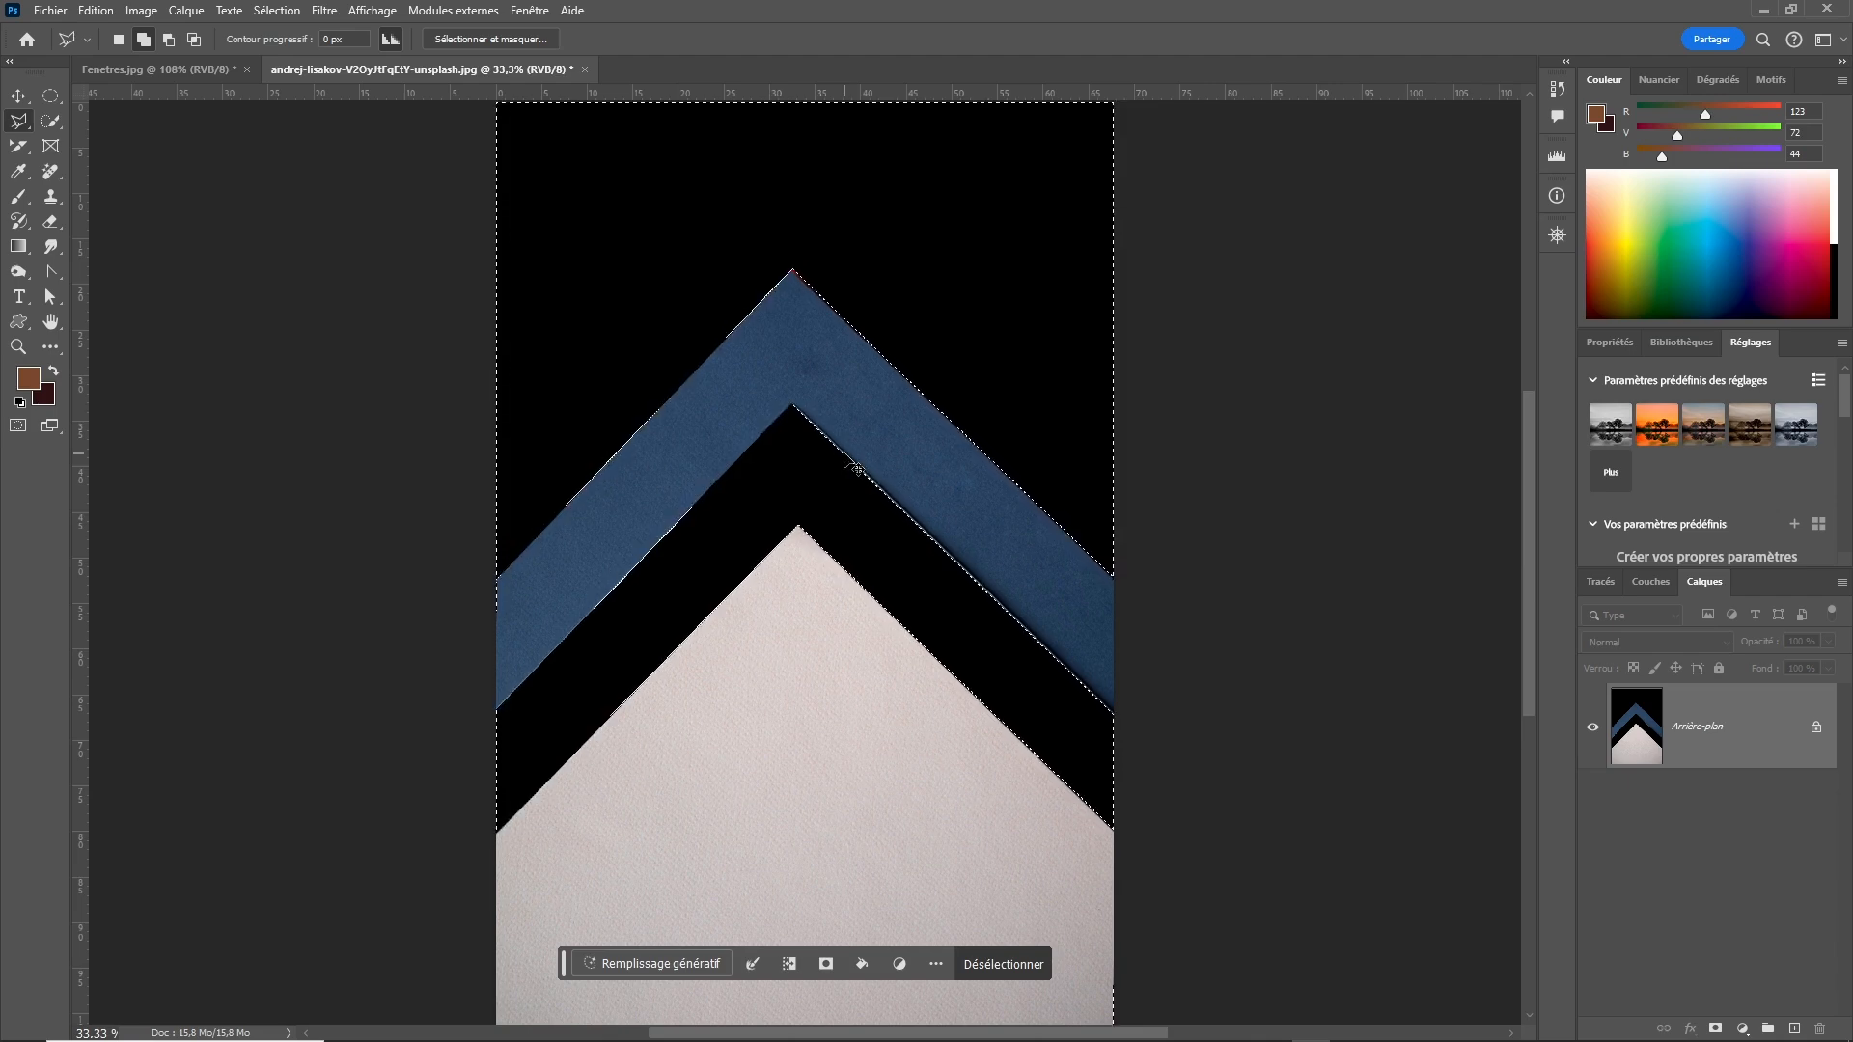
key(ctrl+z)
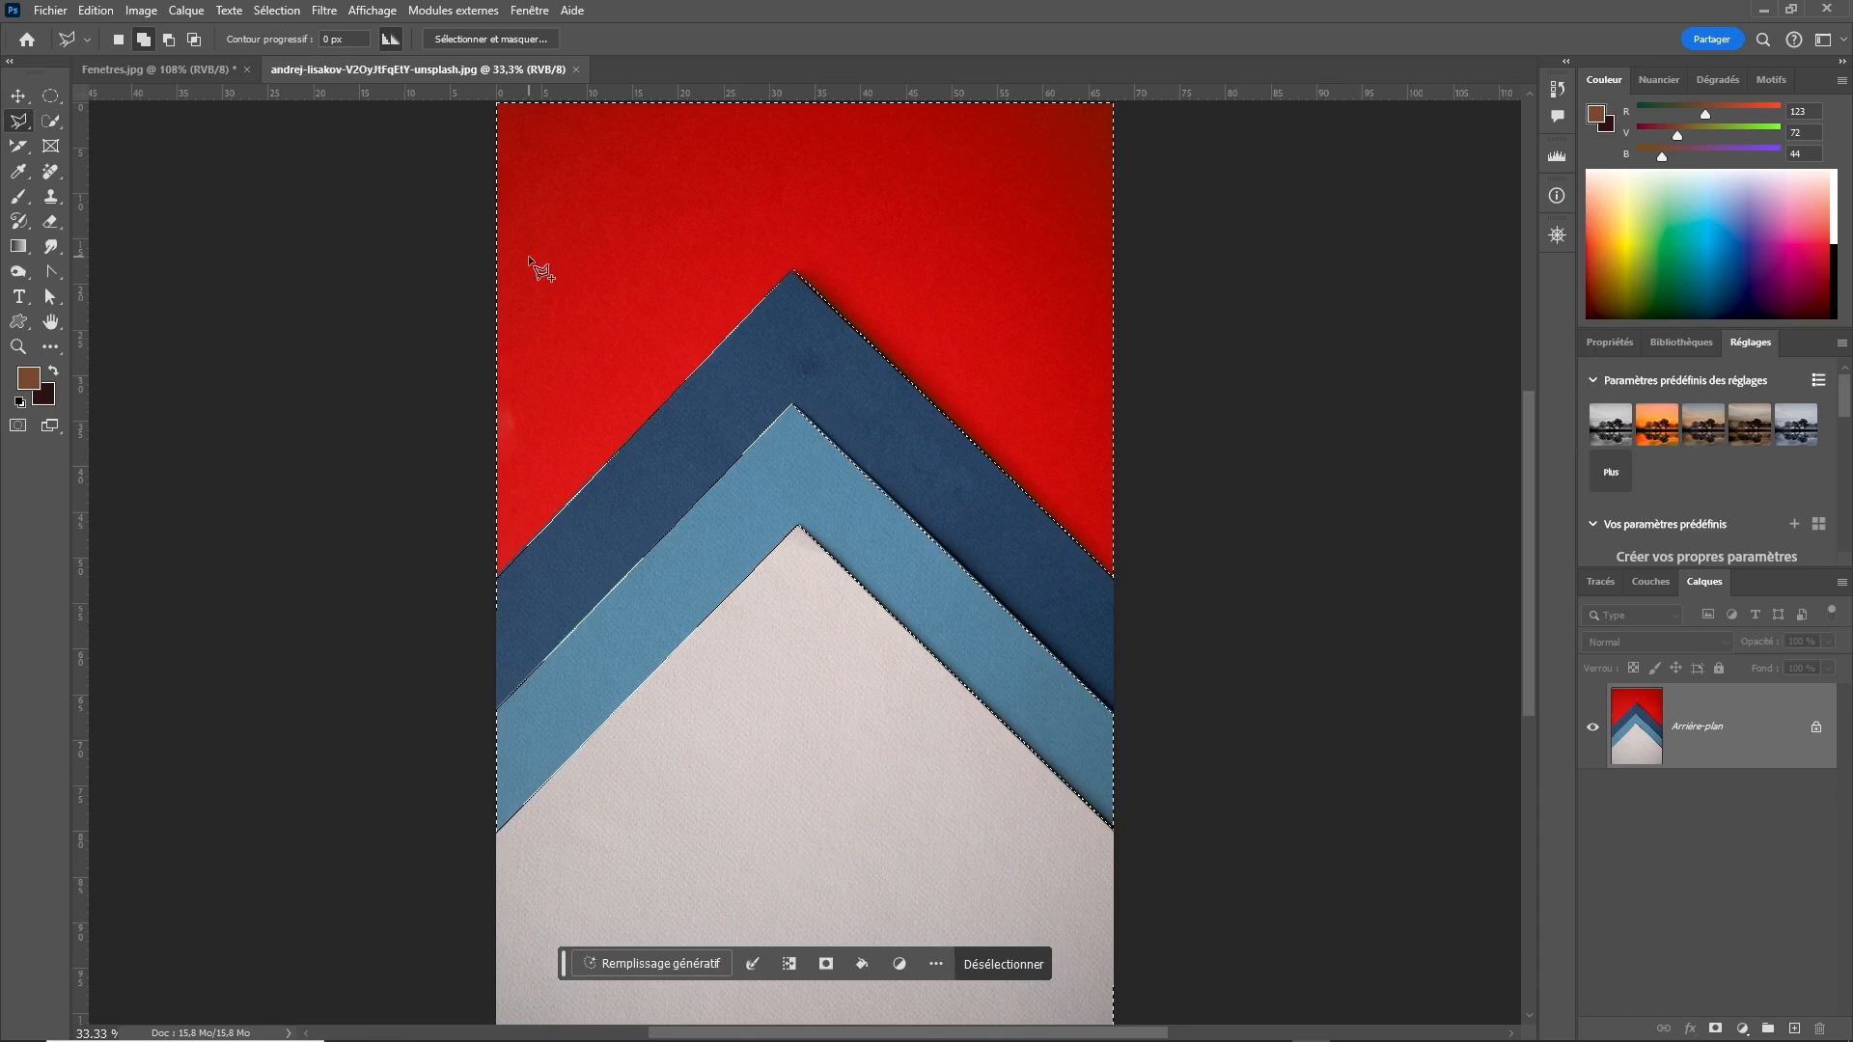
Clear the current selection and outline the left half of the light blue band with the Polygonal Lasso.
key(ctrl+d)
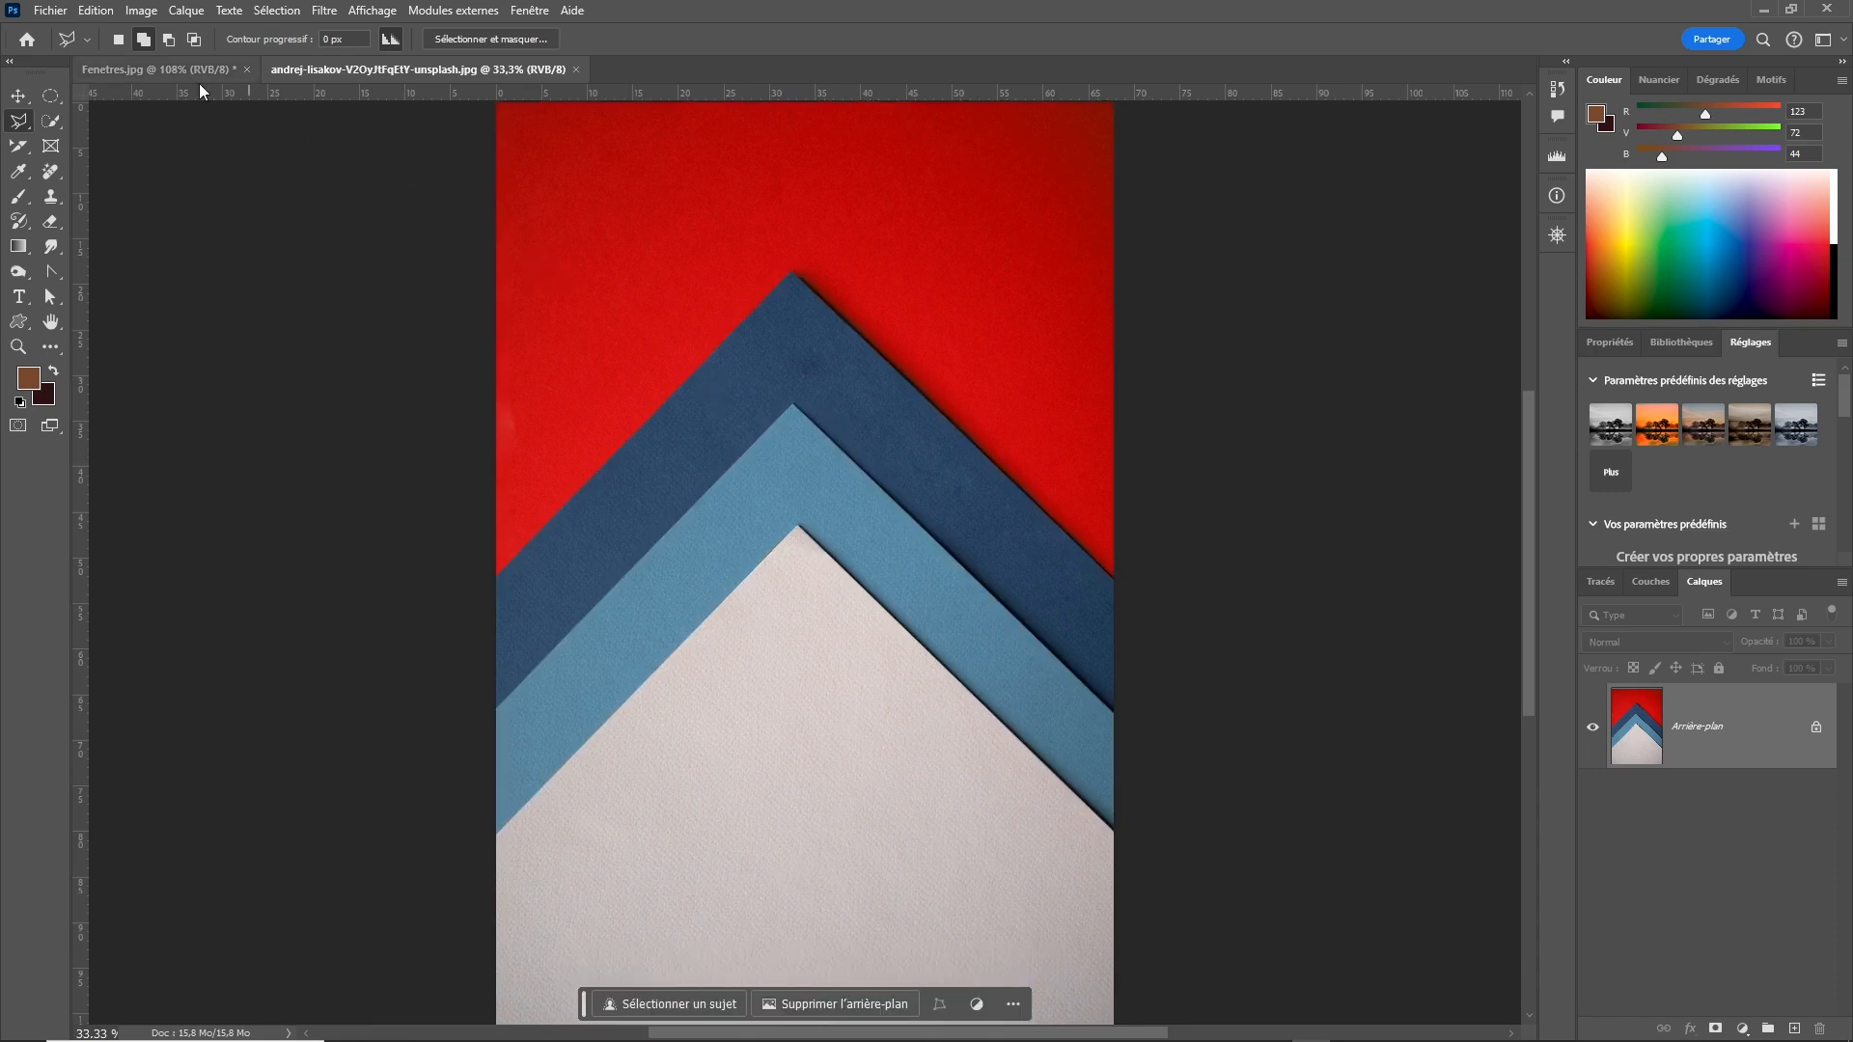
click(19, 126)
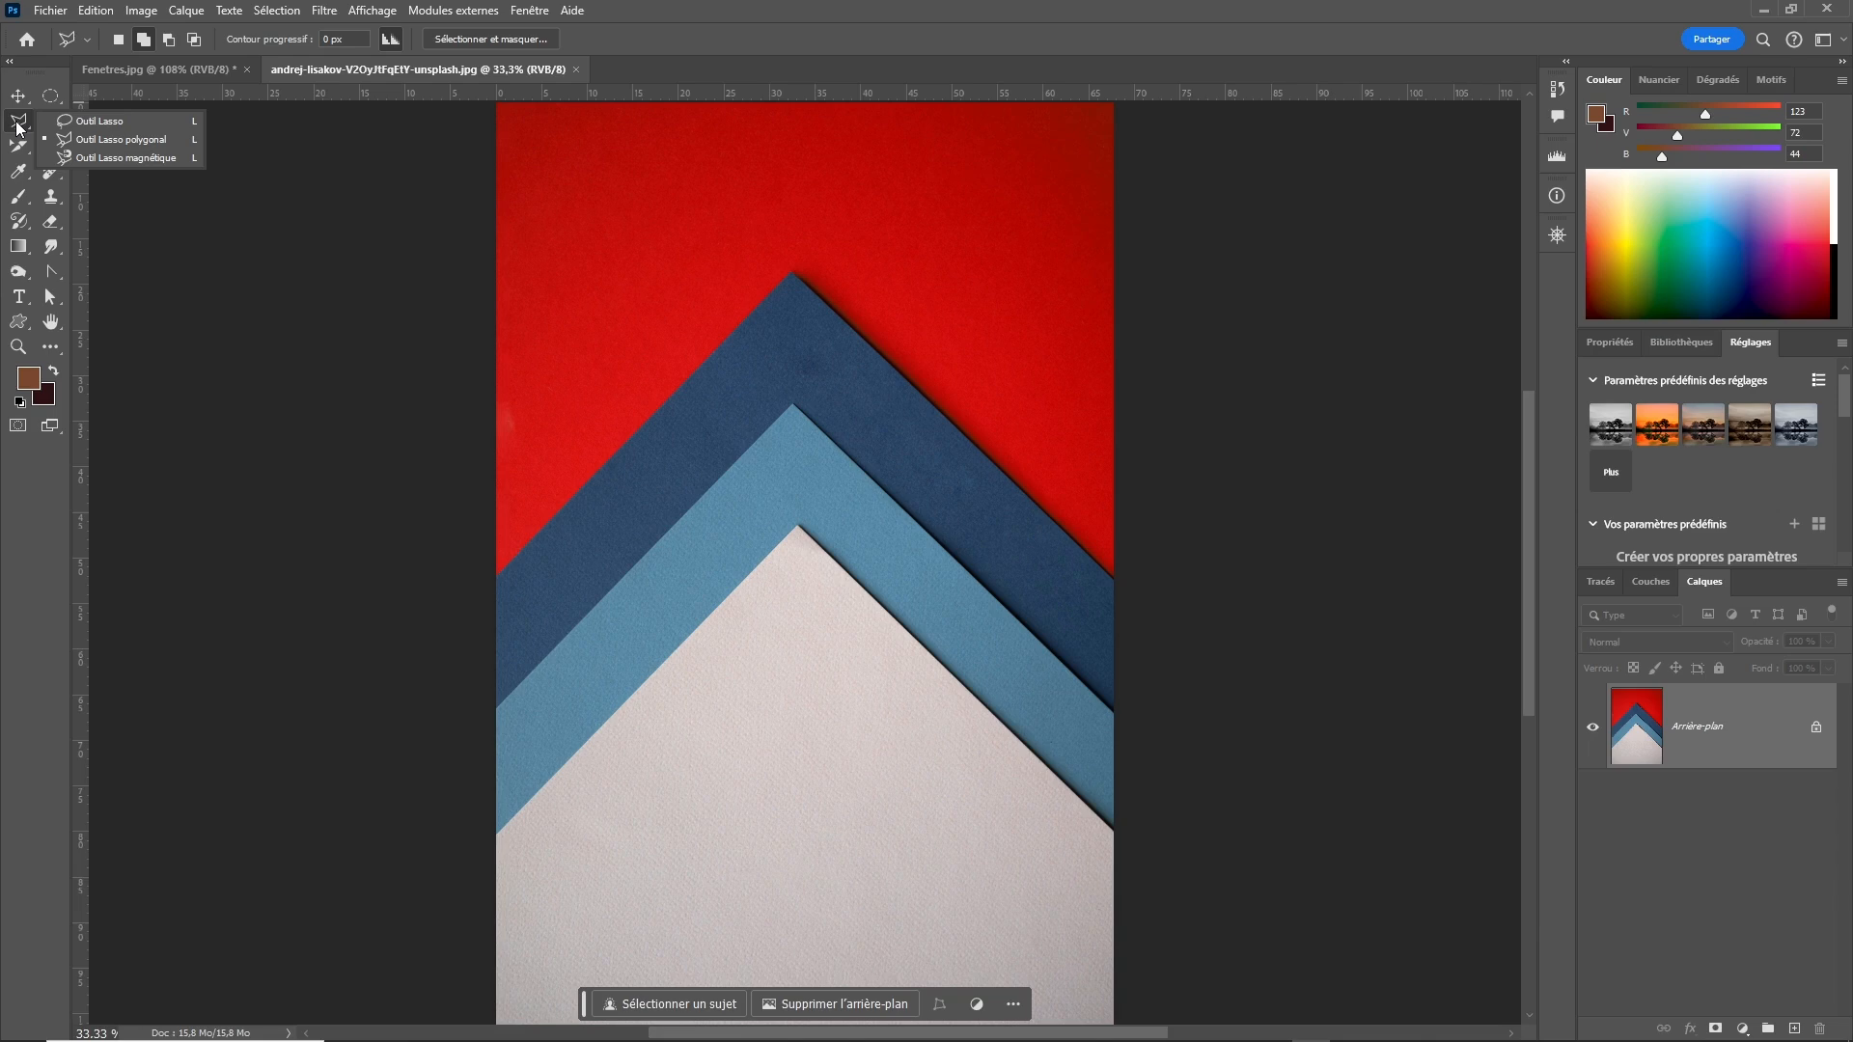
click(123, 138)
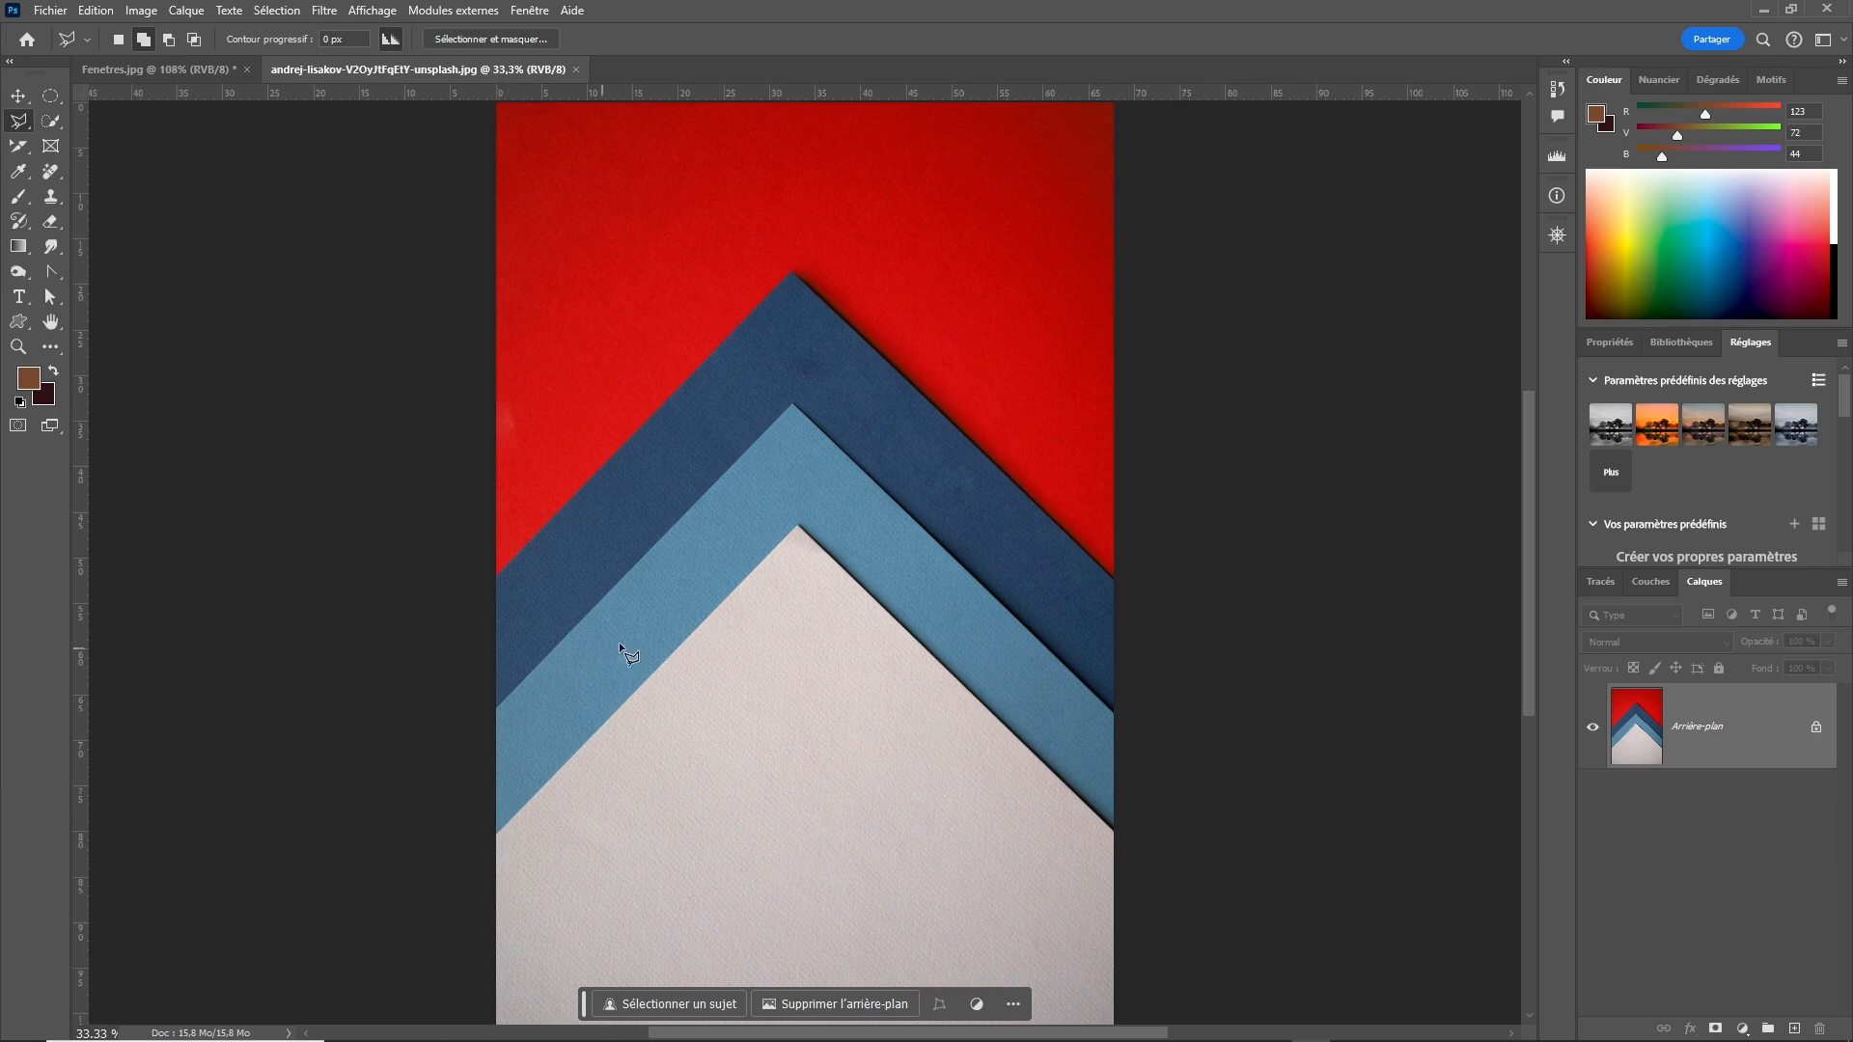
click(496, 711)
click(795, 402)
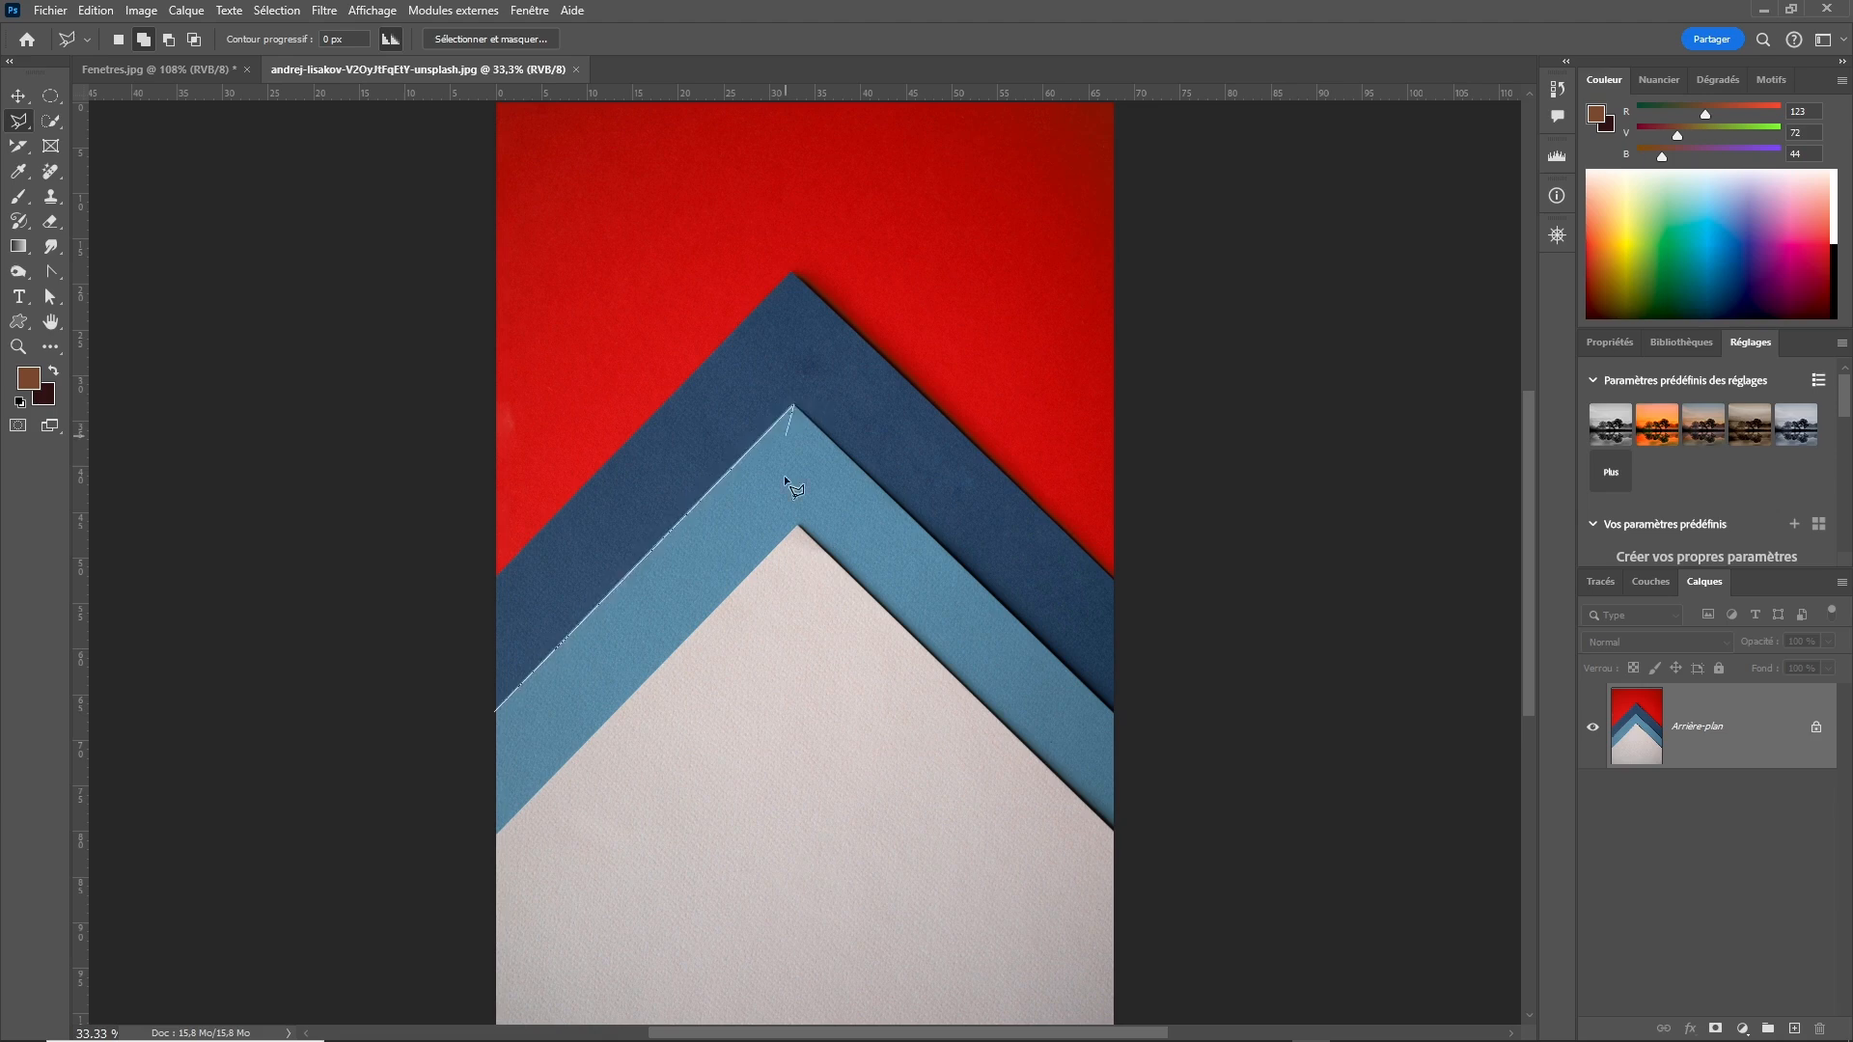
click(800, 528)
click(494, 710)
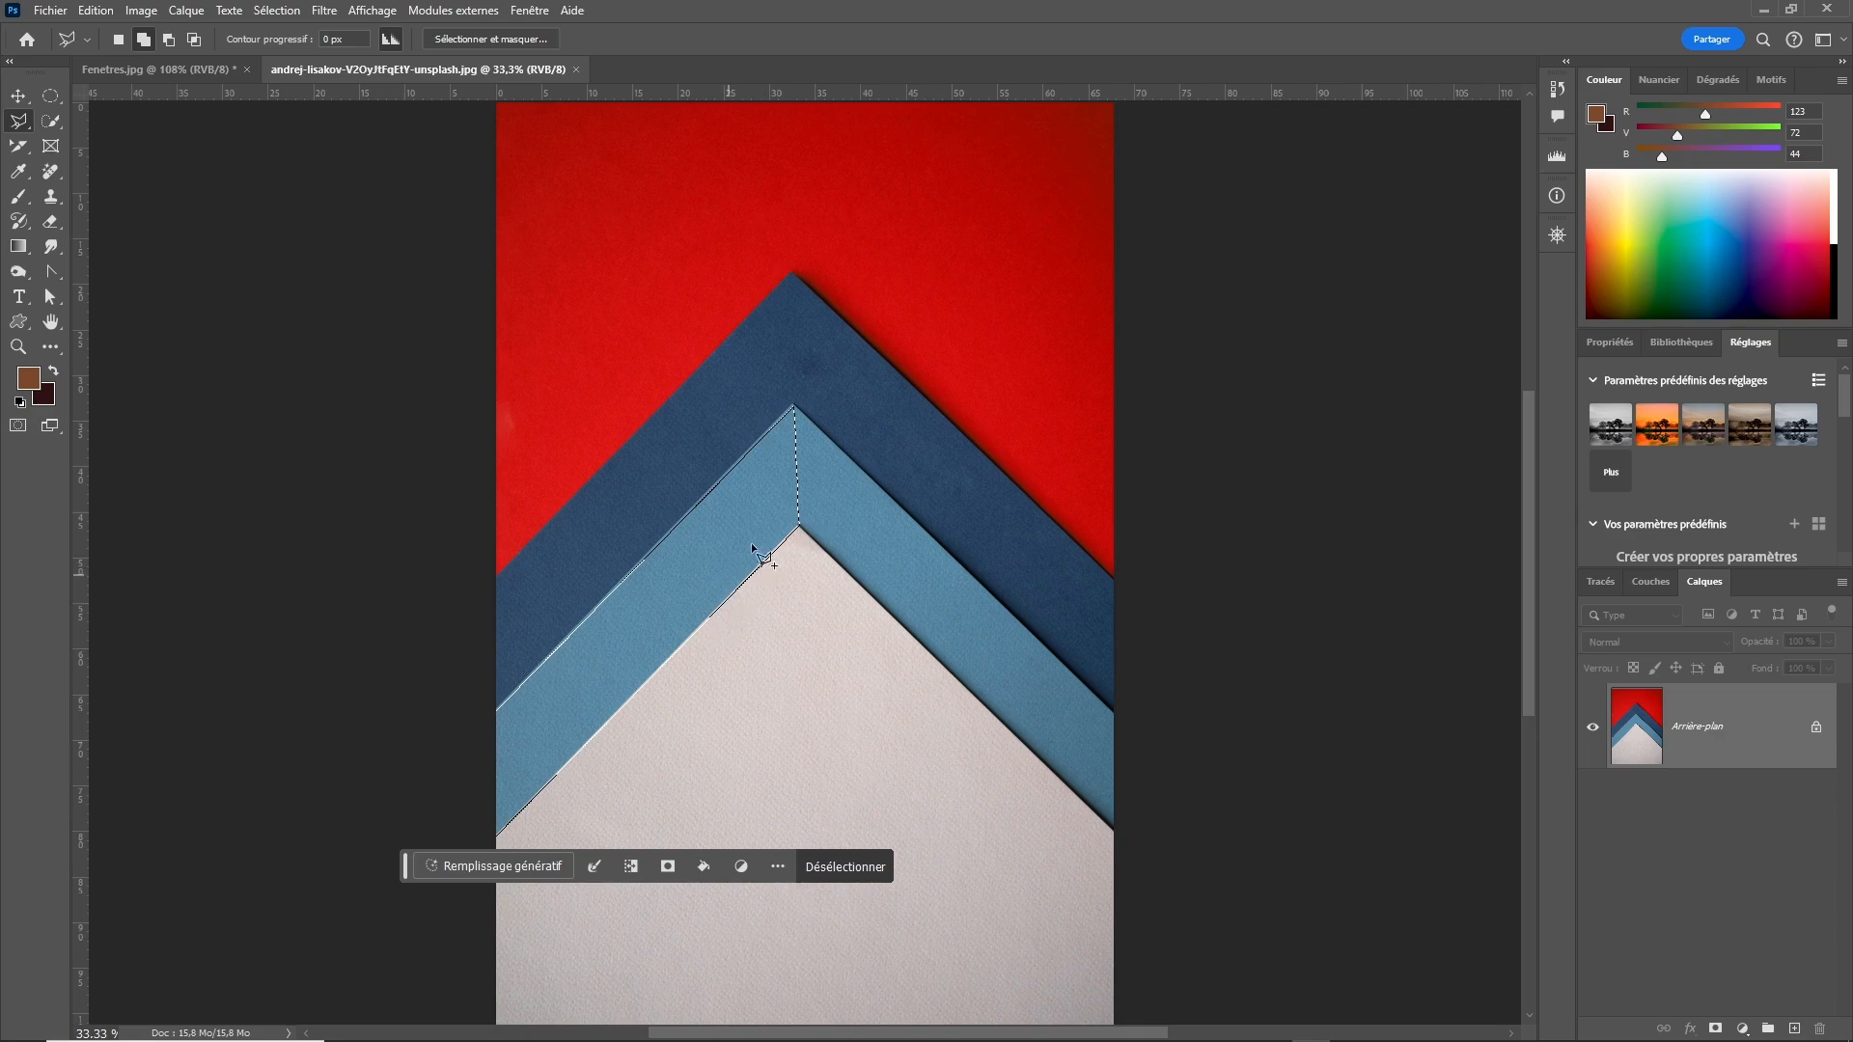
Fill the selected left half of the light blue band with black (Noir) and deselect it.
scroll(697, 542, up, 5)
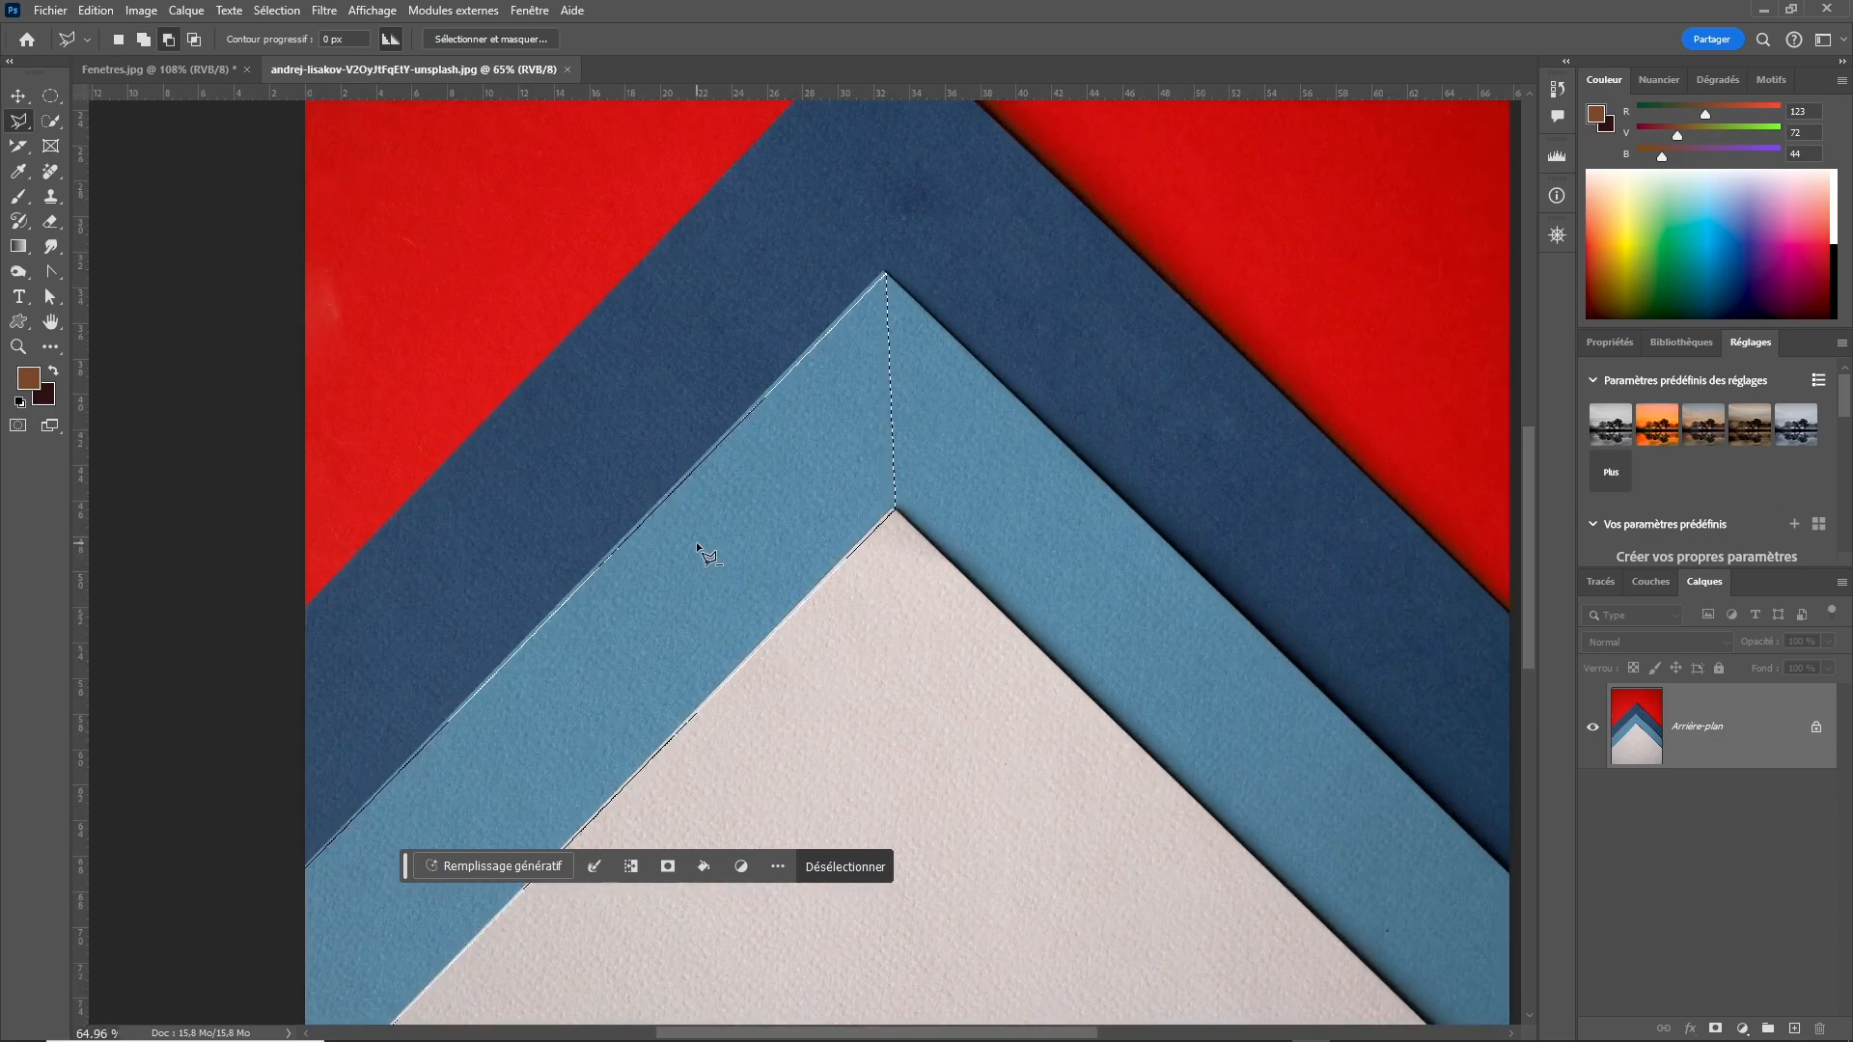
scroll(697, 541, down, 1)
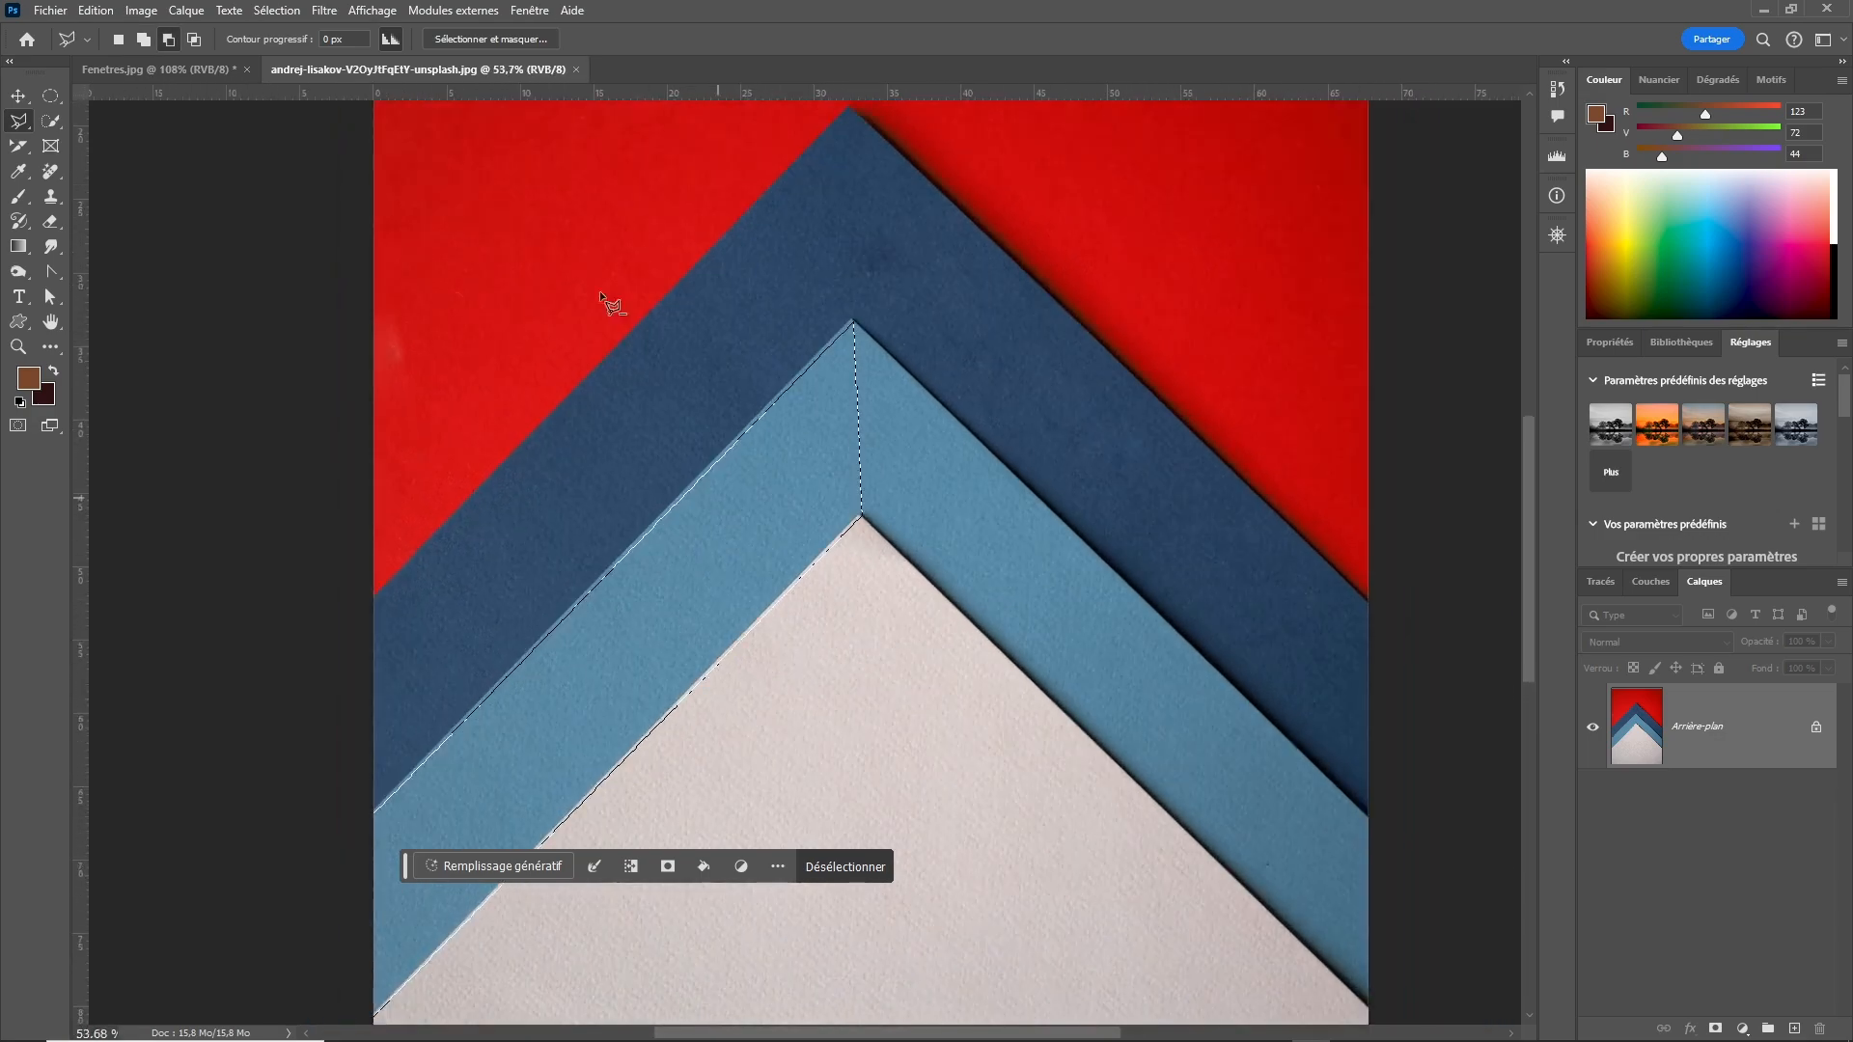
click(701, 869)
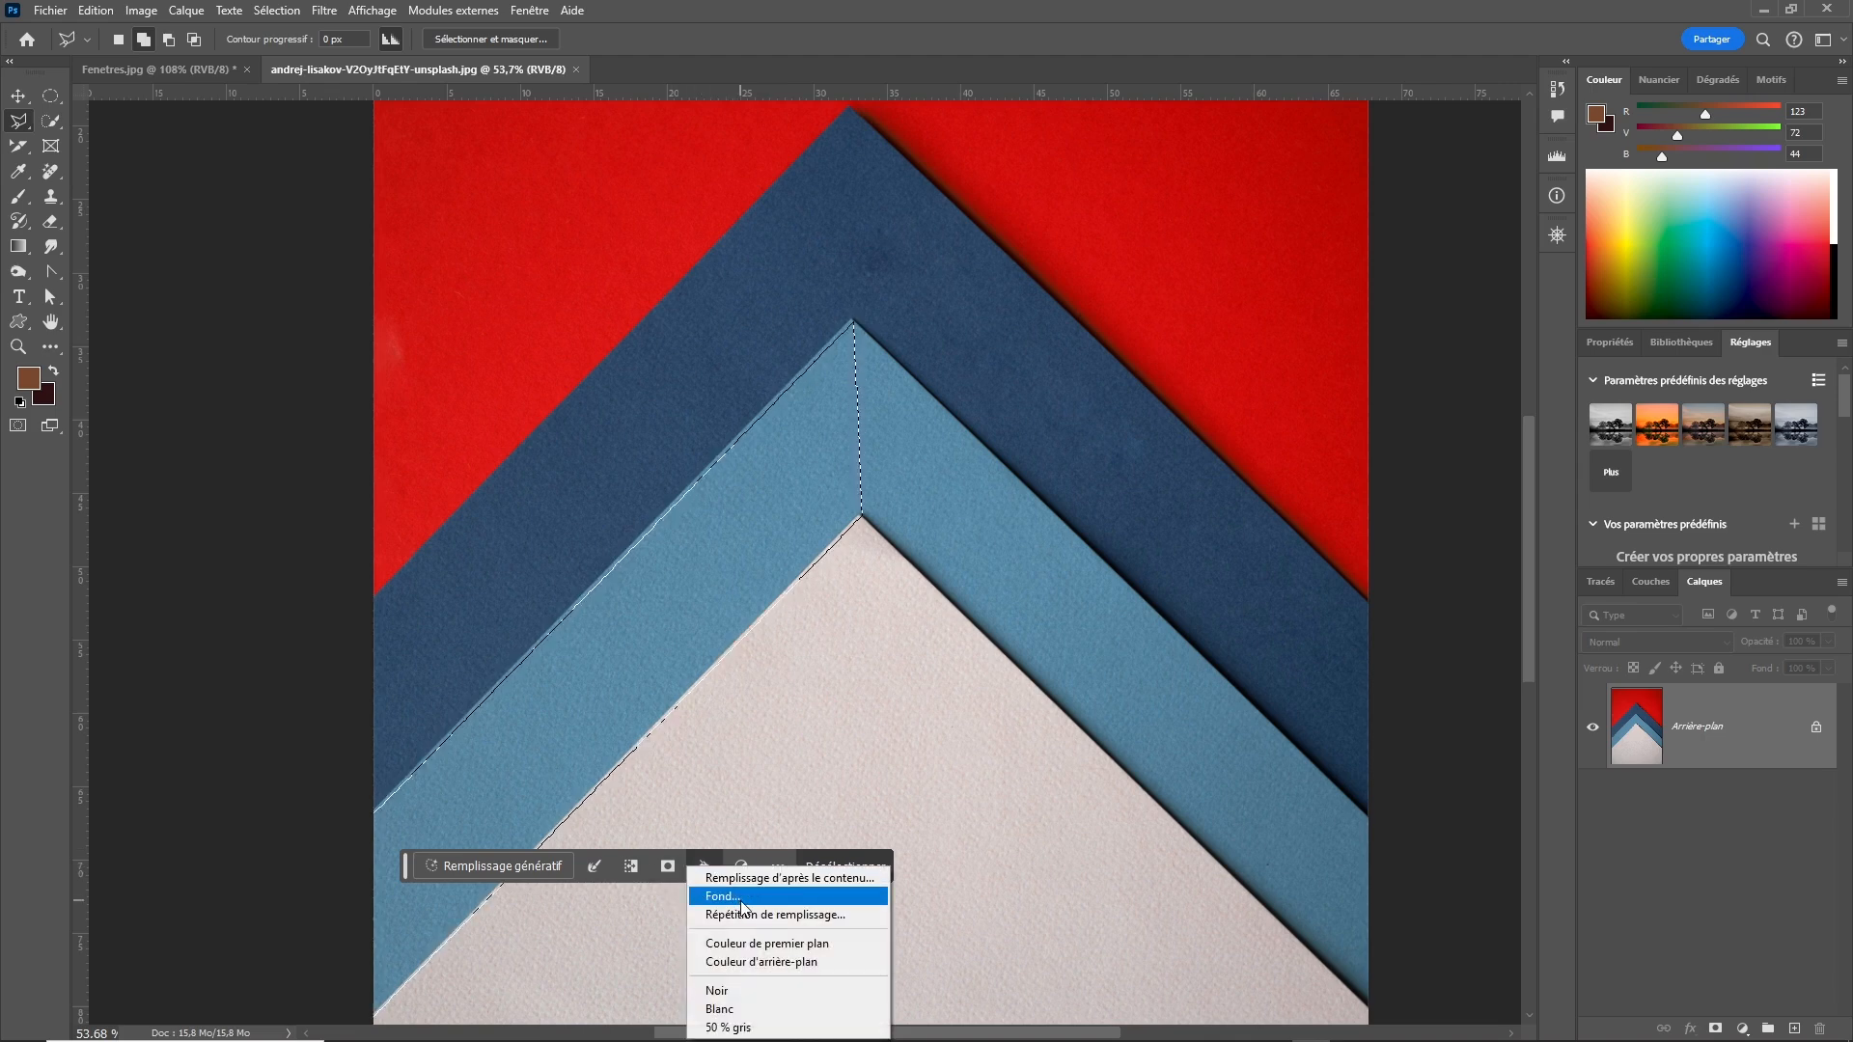
click(762, 1002)
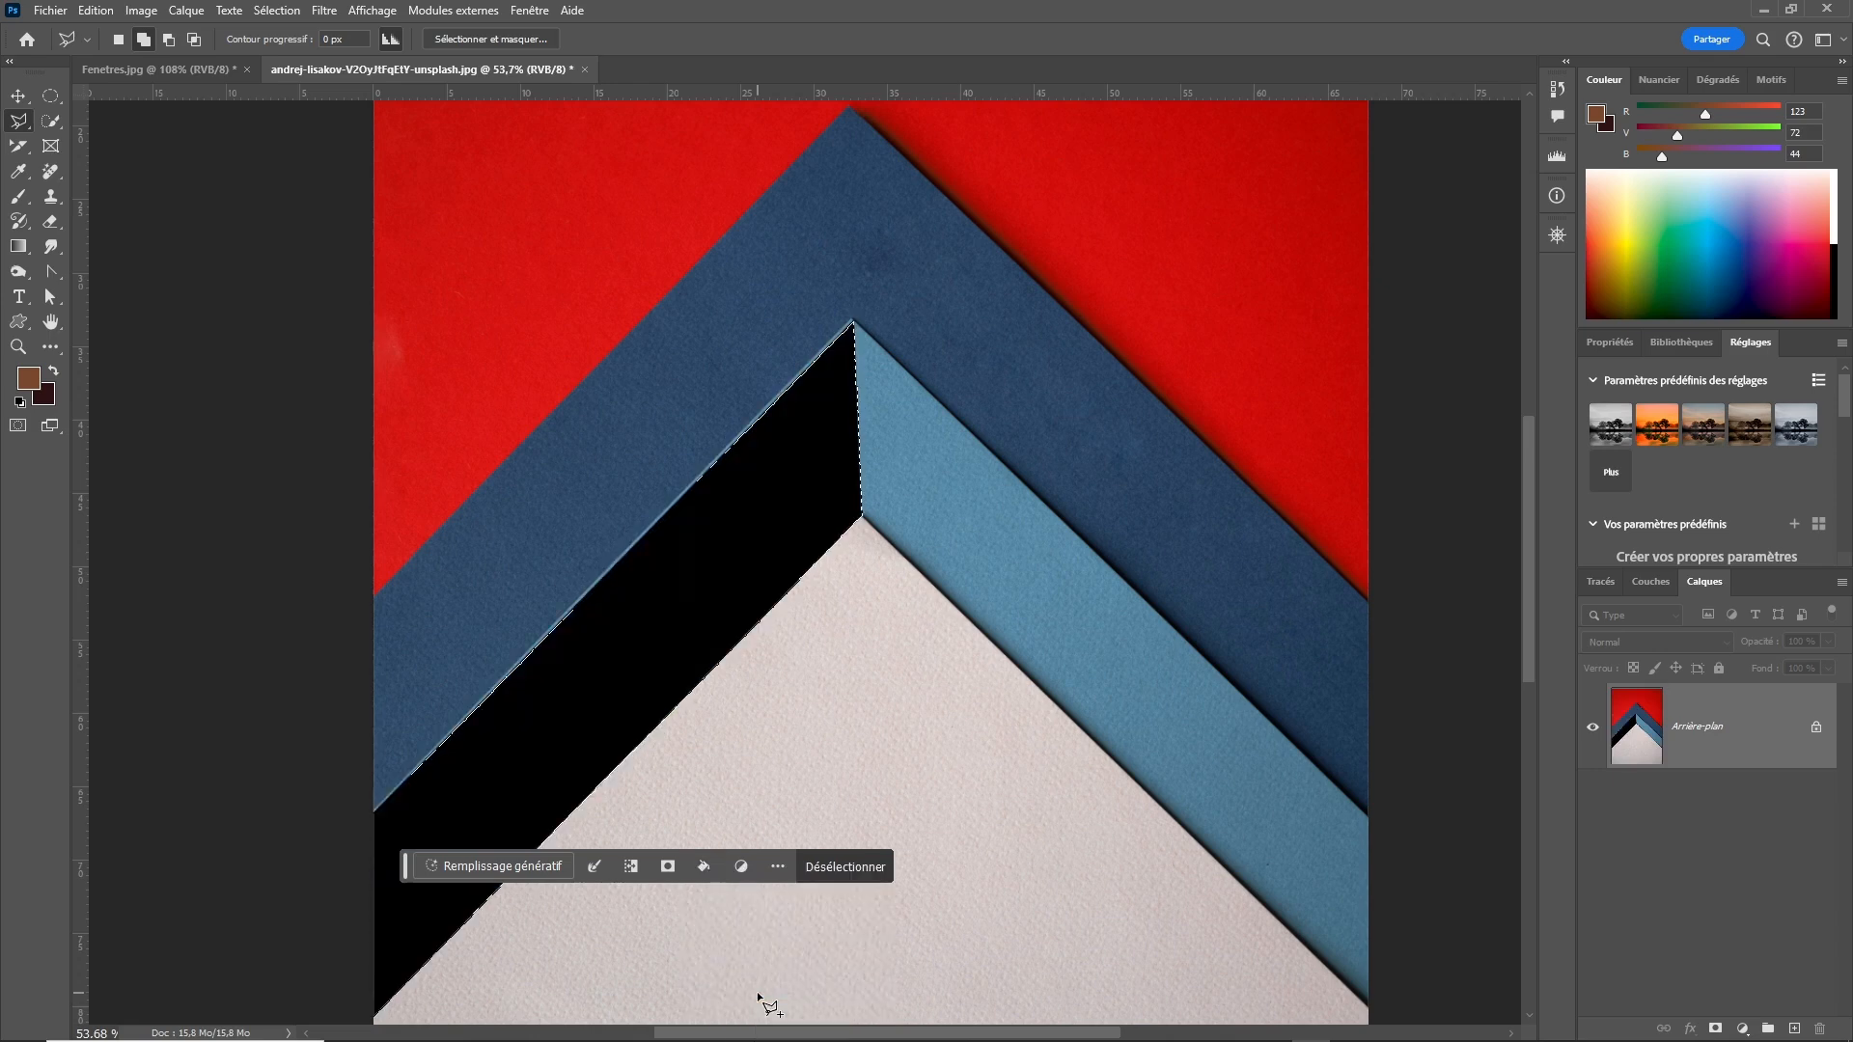
click(18, 96)
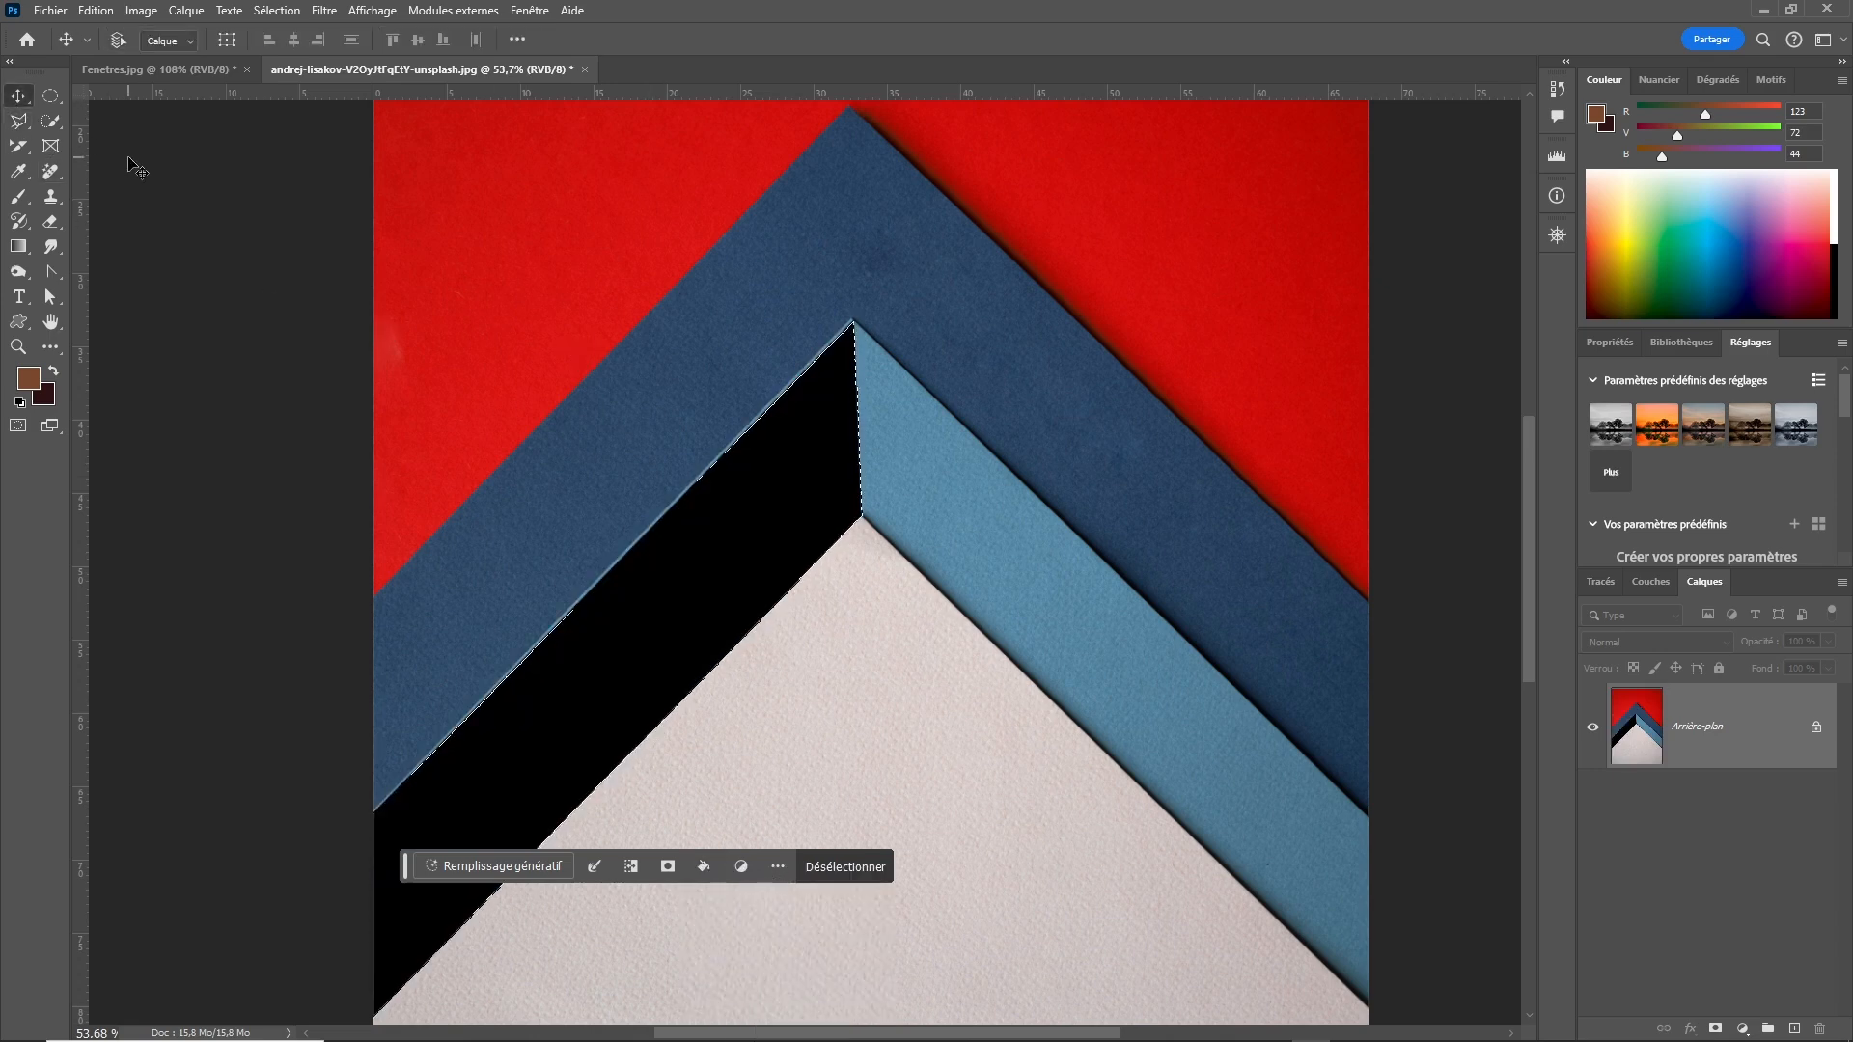
key(ctrl+d)
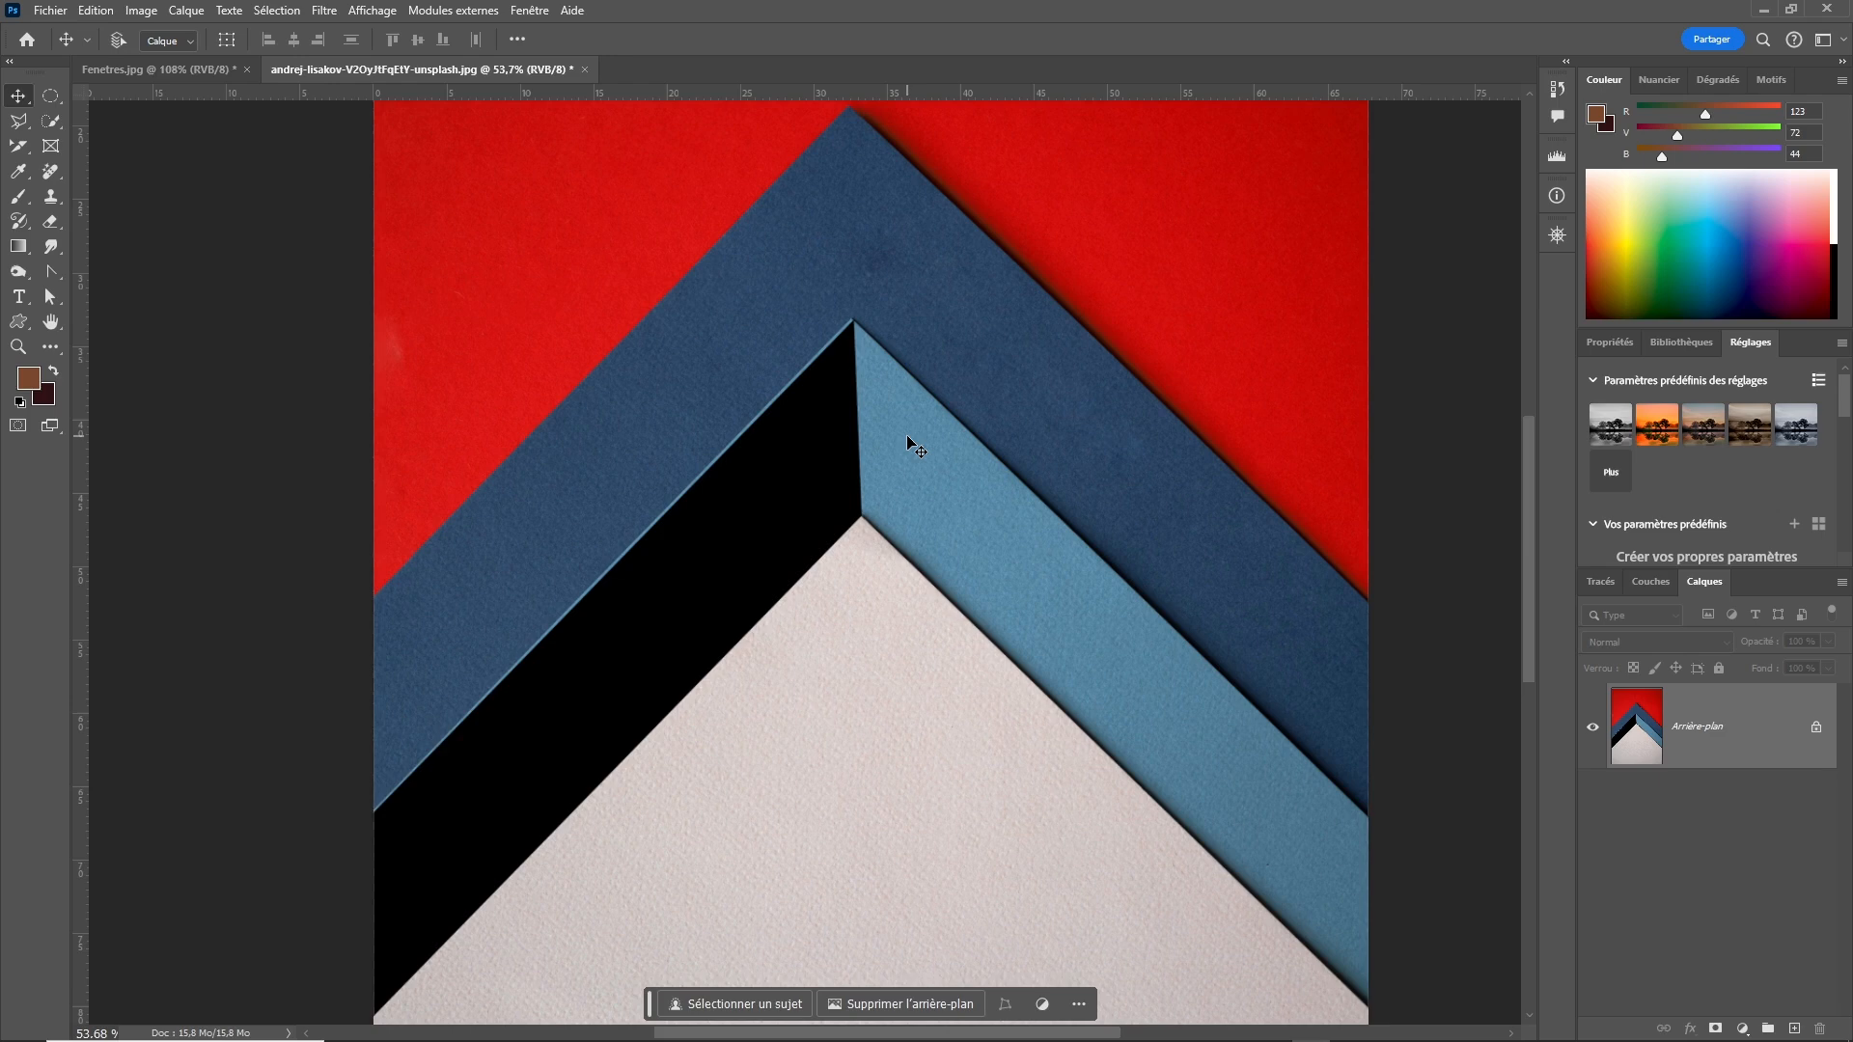
Undo the black fill and the selection of the light blue band's left half.
key(ctrl+z)
key(ctrl+z)
key(ctrl+z)
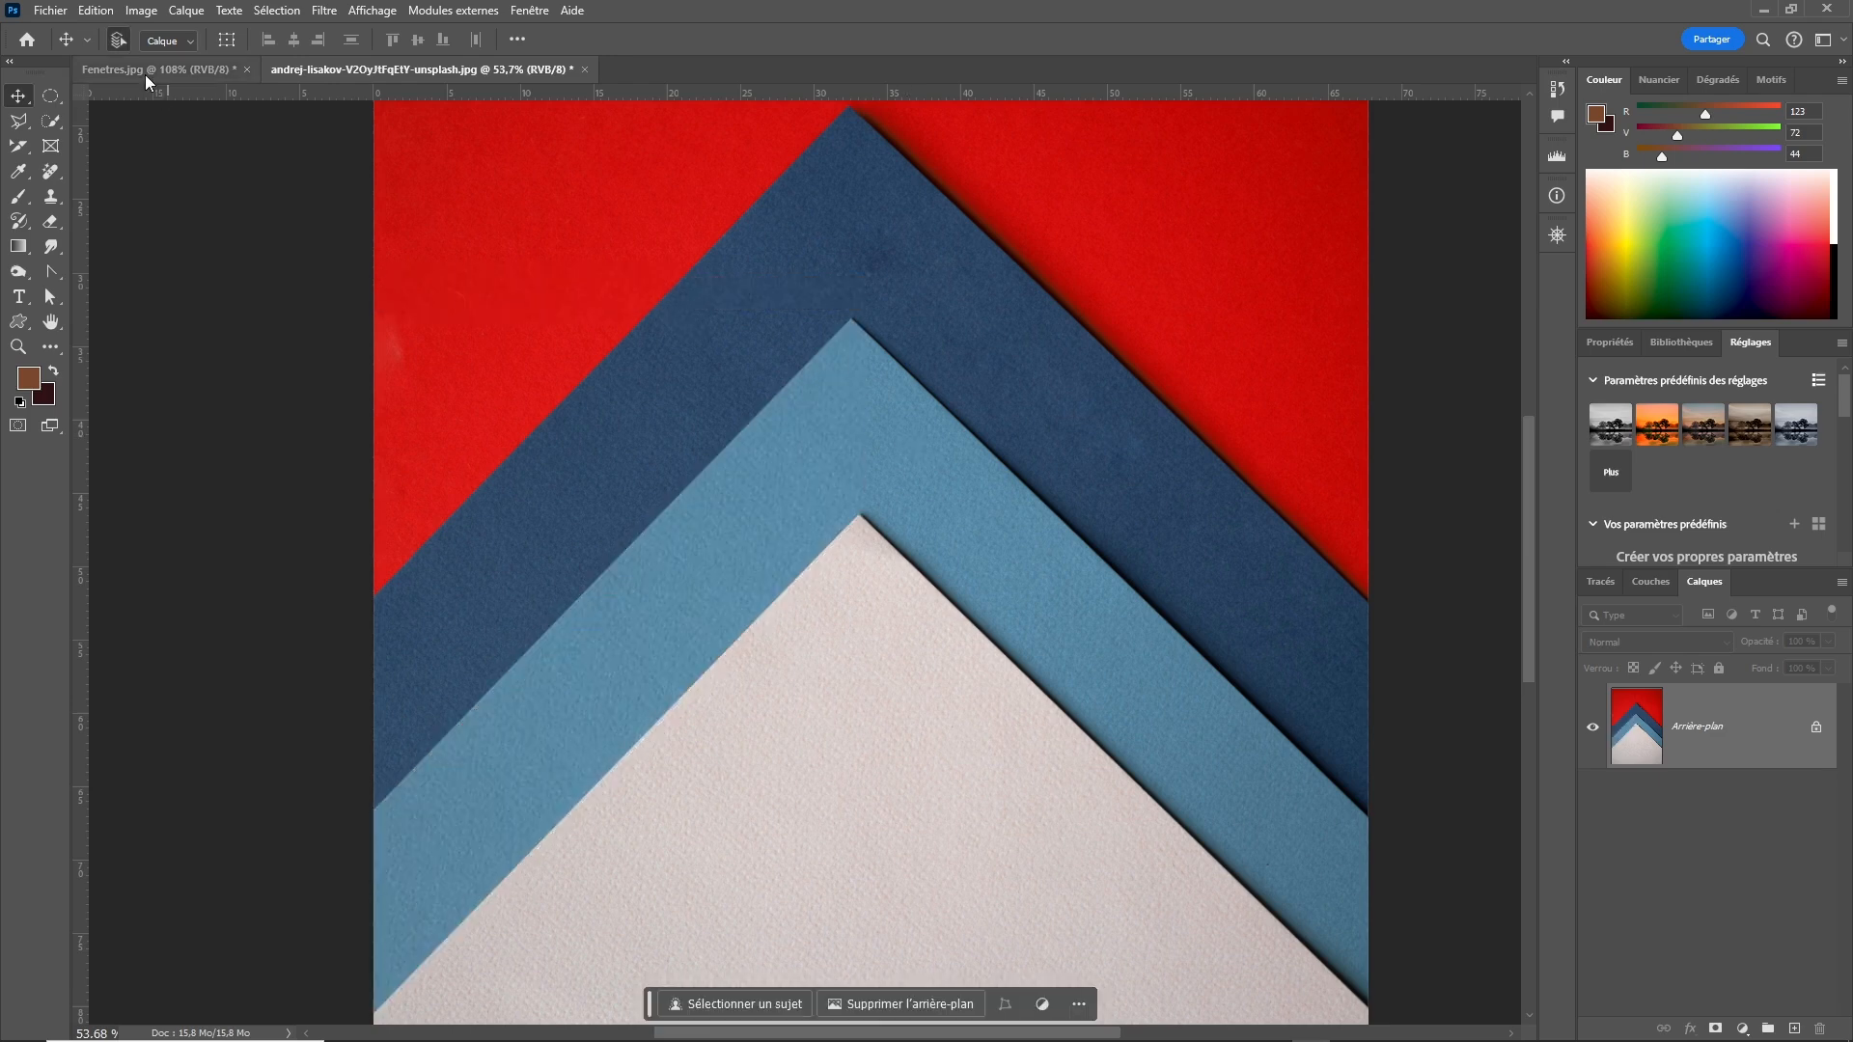
Set the Polygonal Lasso's feather (Contour progressif) to 2.7 px.
click(20, 126)
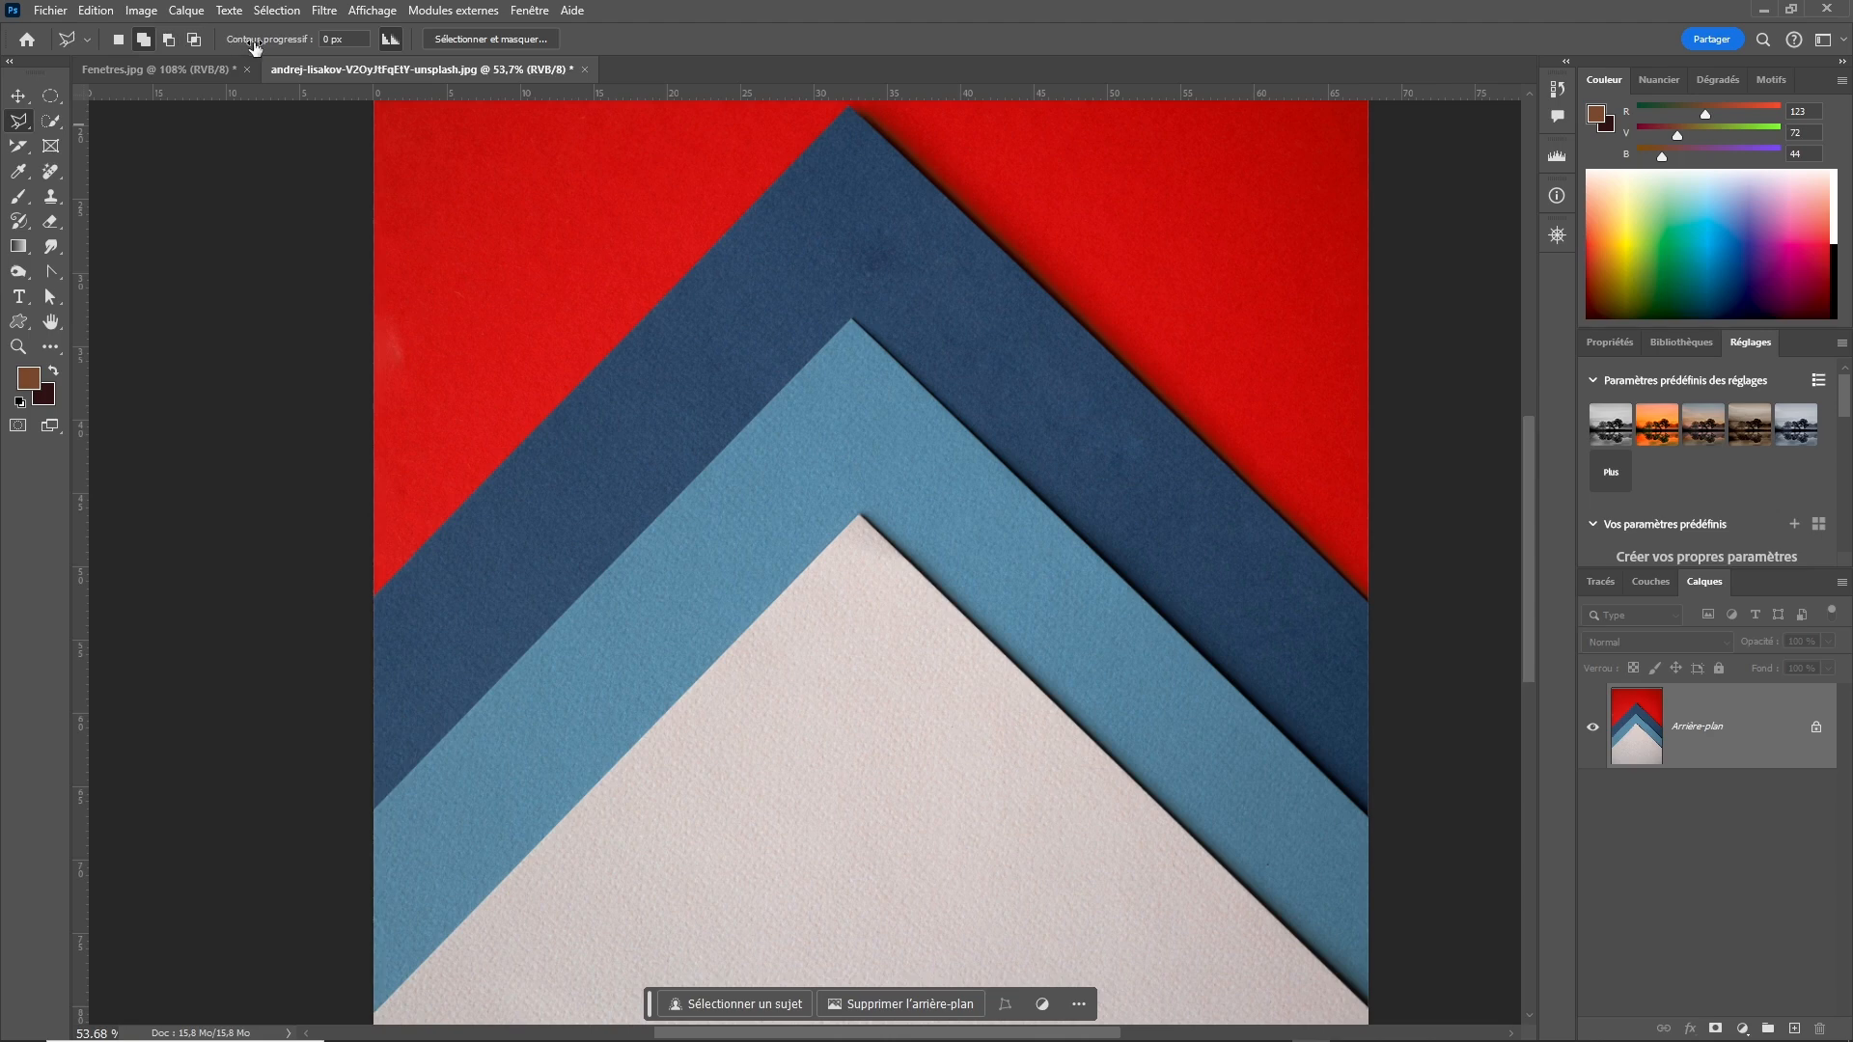
drag(255, 46, 263, 46)
click(577, 573)
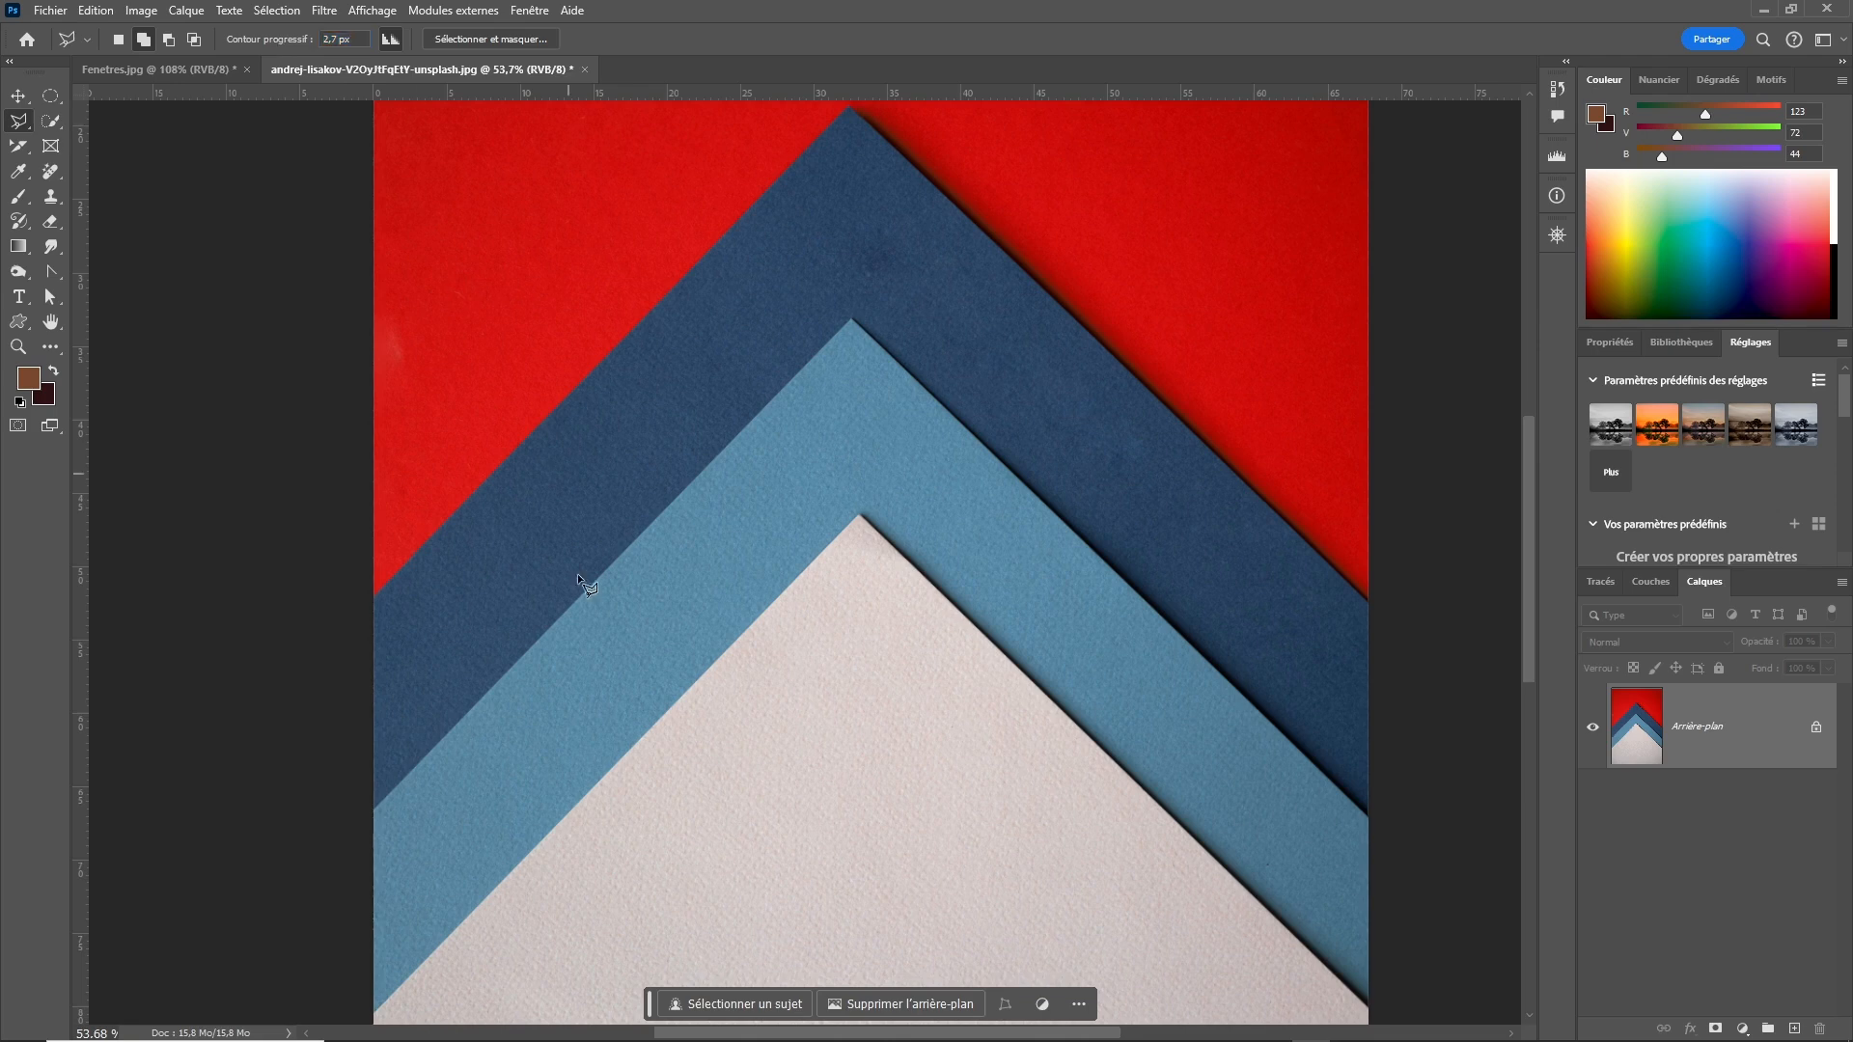
Select the left half of the light blue band with the feathered Polygonal Lasso, following its outer peak, inner peak and the image side.
click(371, 814)
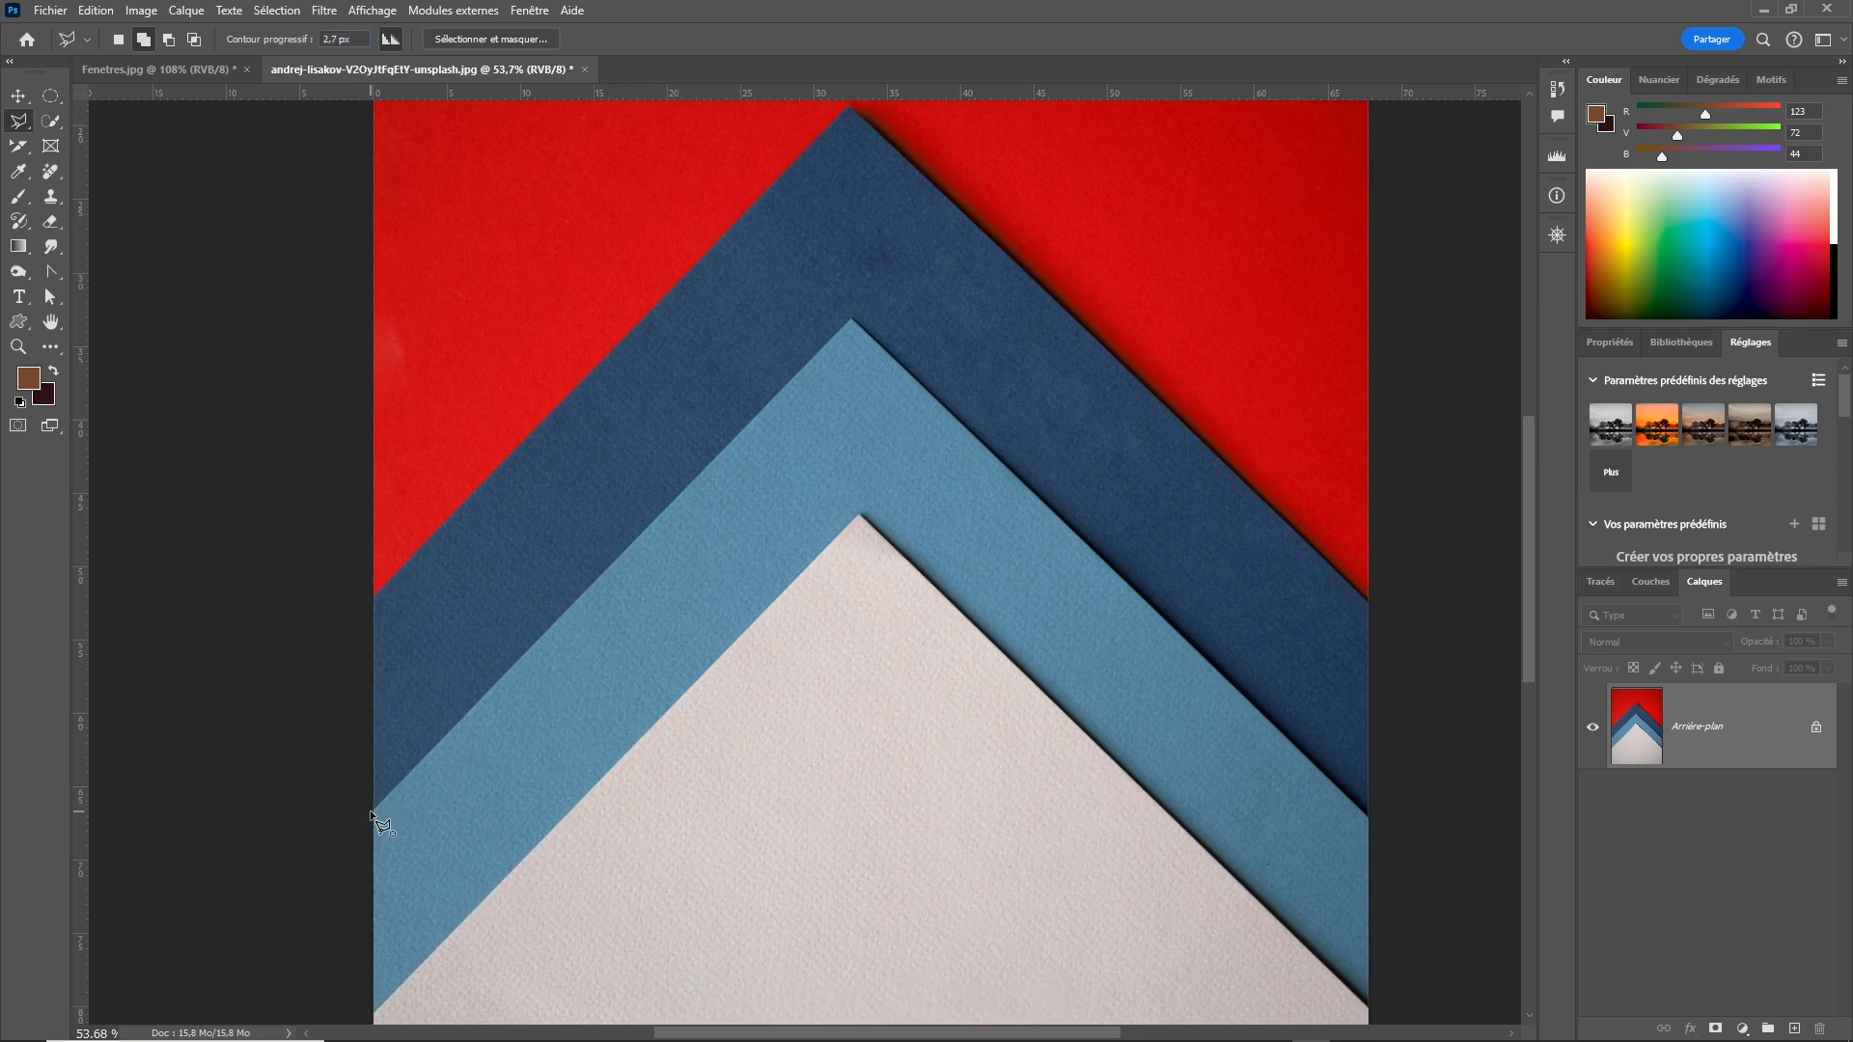
click(853, 317)
click(861, 514)
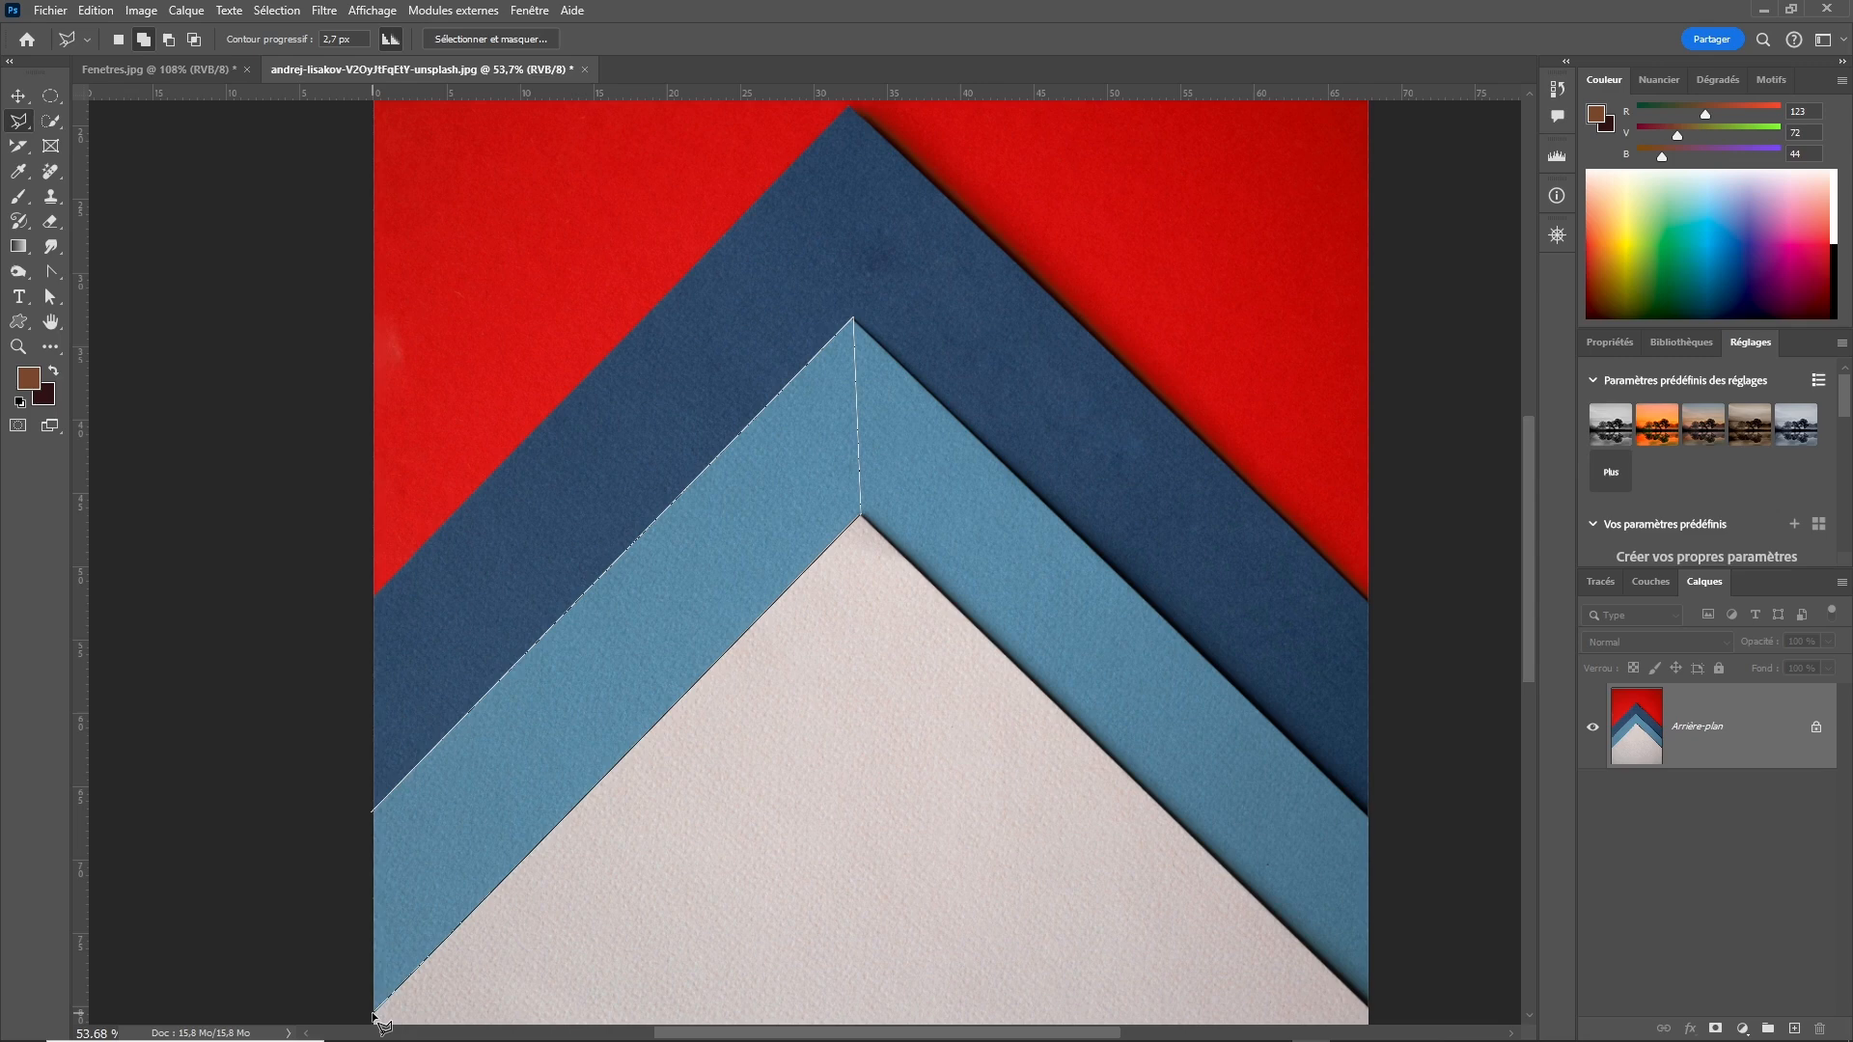
click(372, 815)
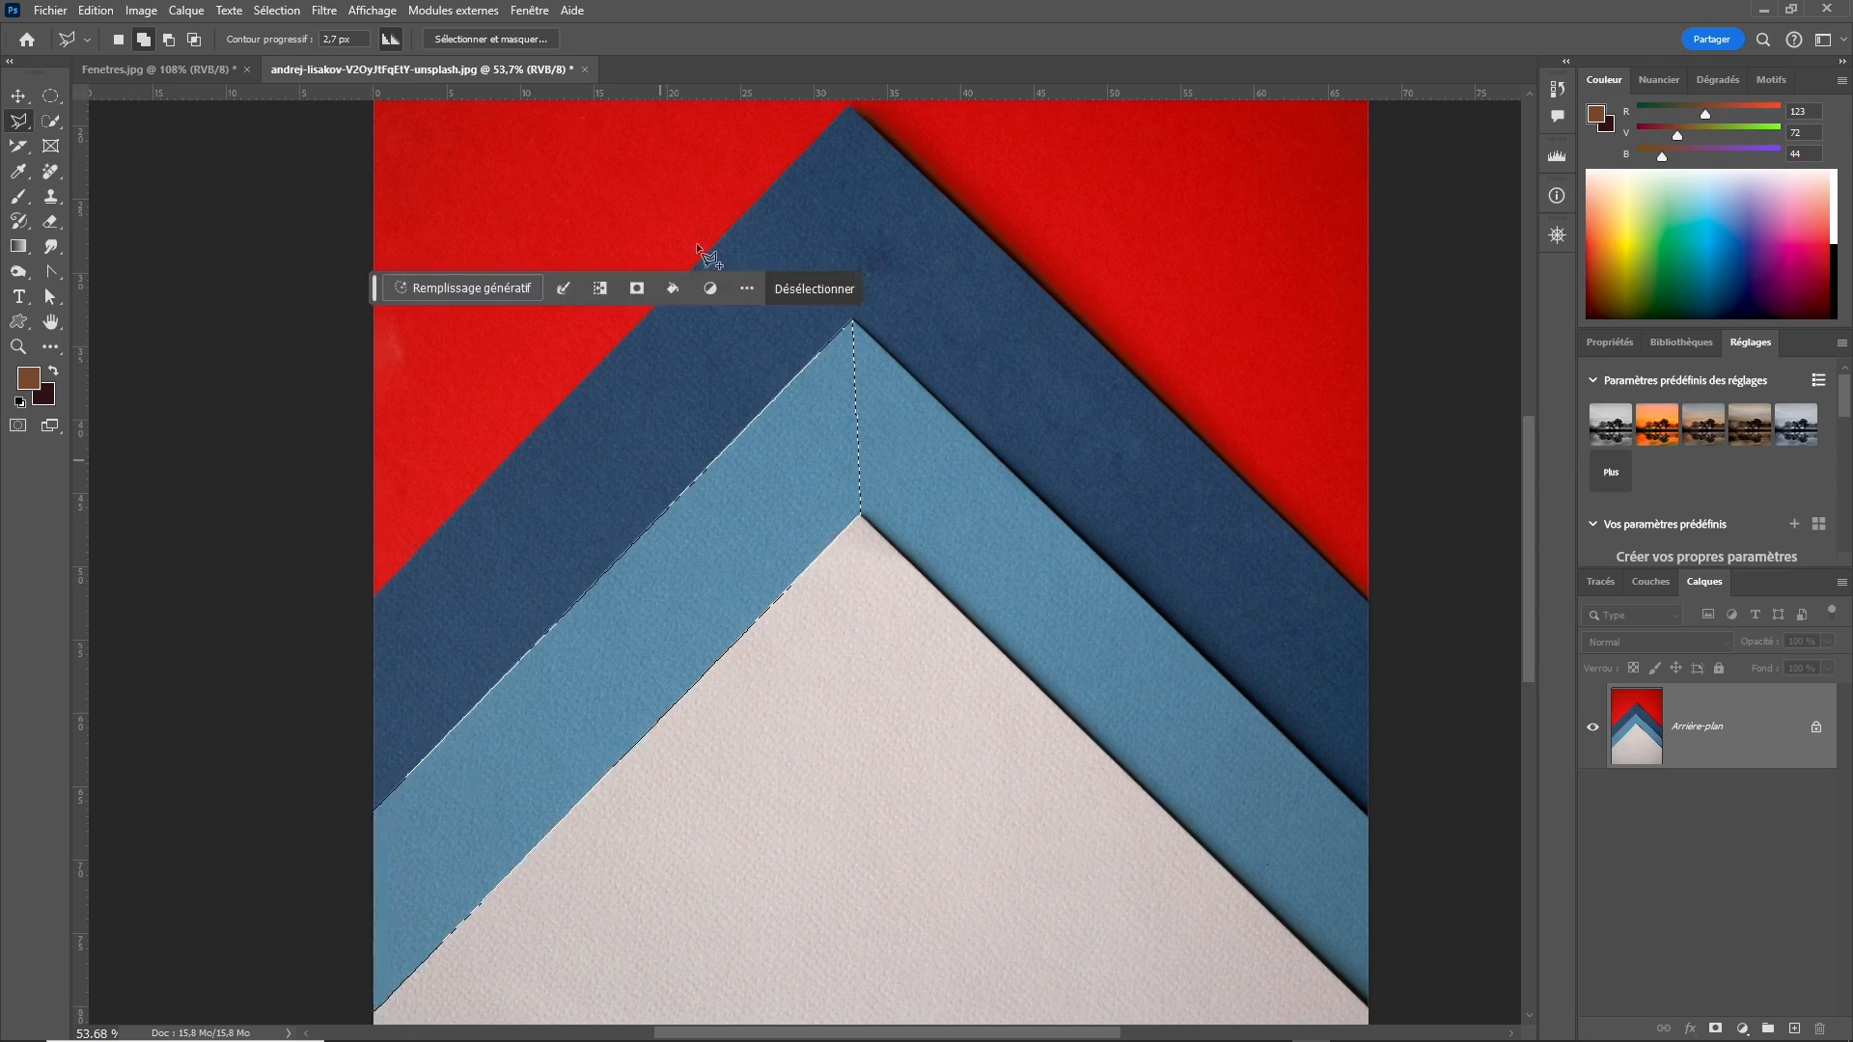
Fill the feathered selection with black (Noir) and deselect it.
click(672, 288)
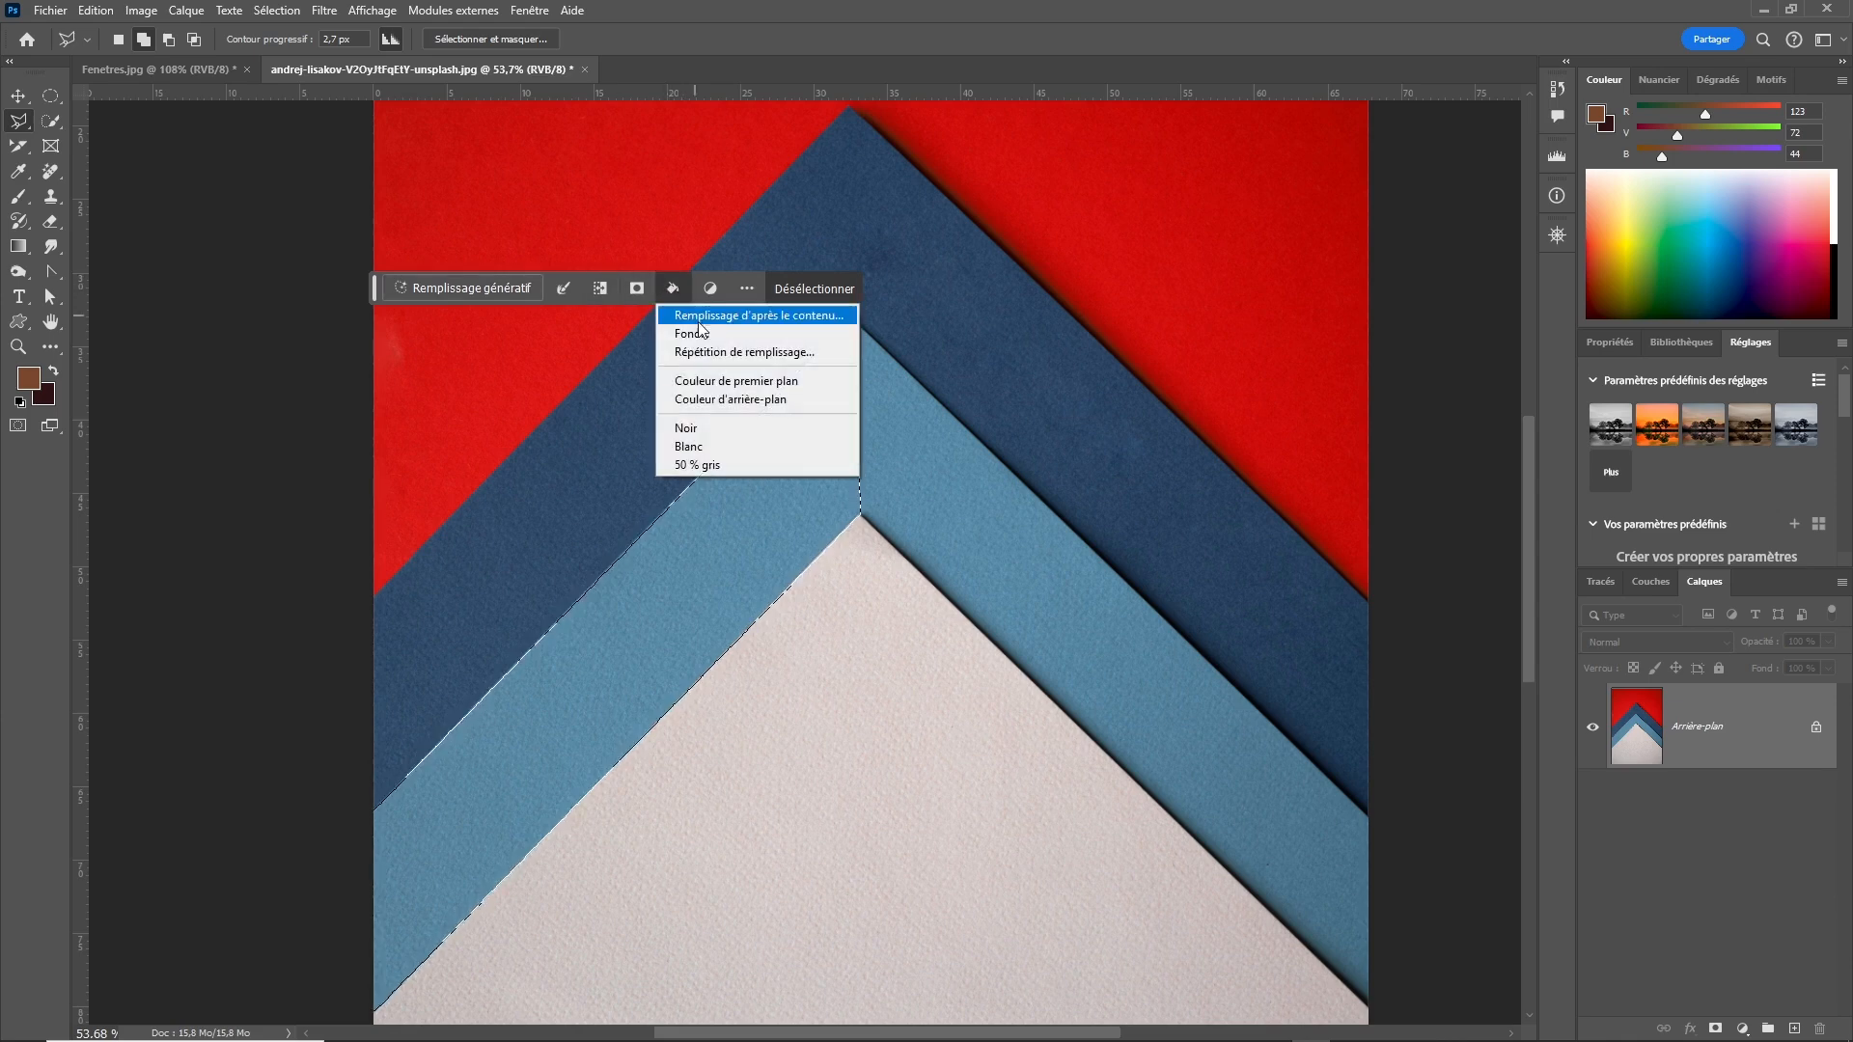
click(708, 428)
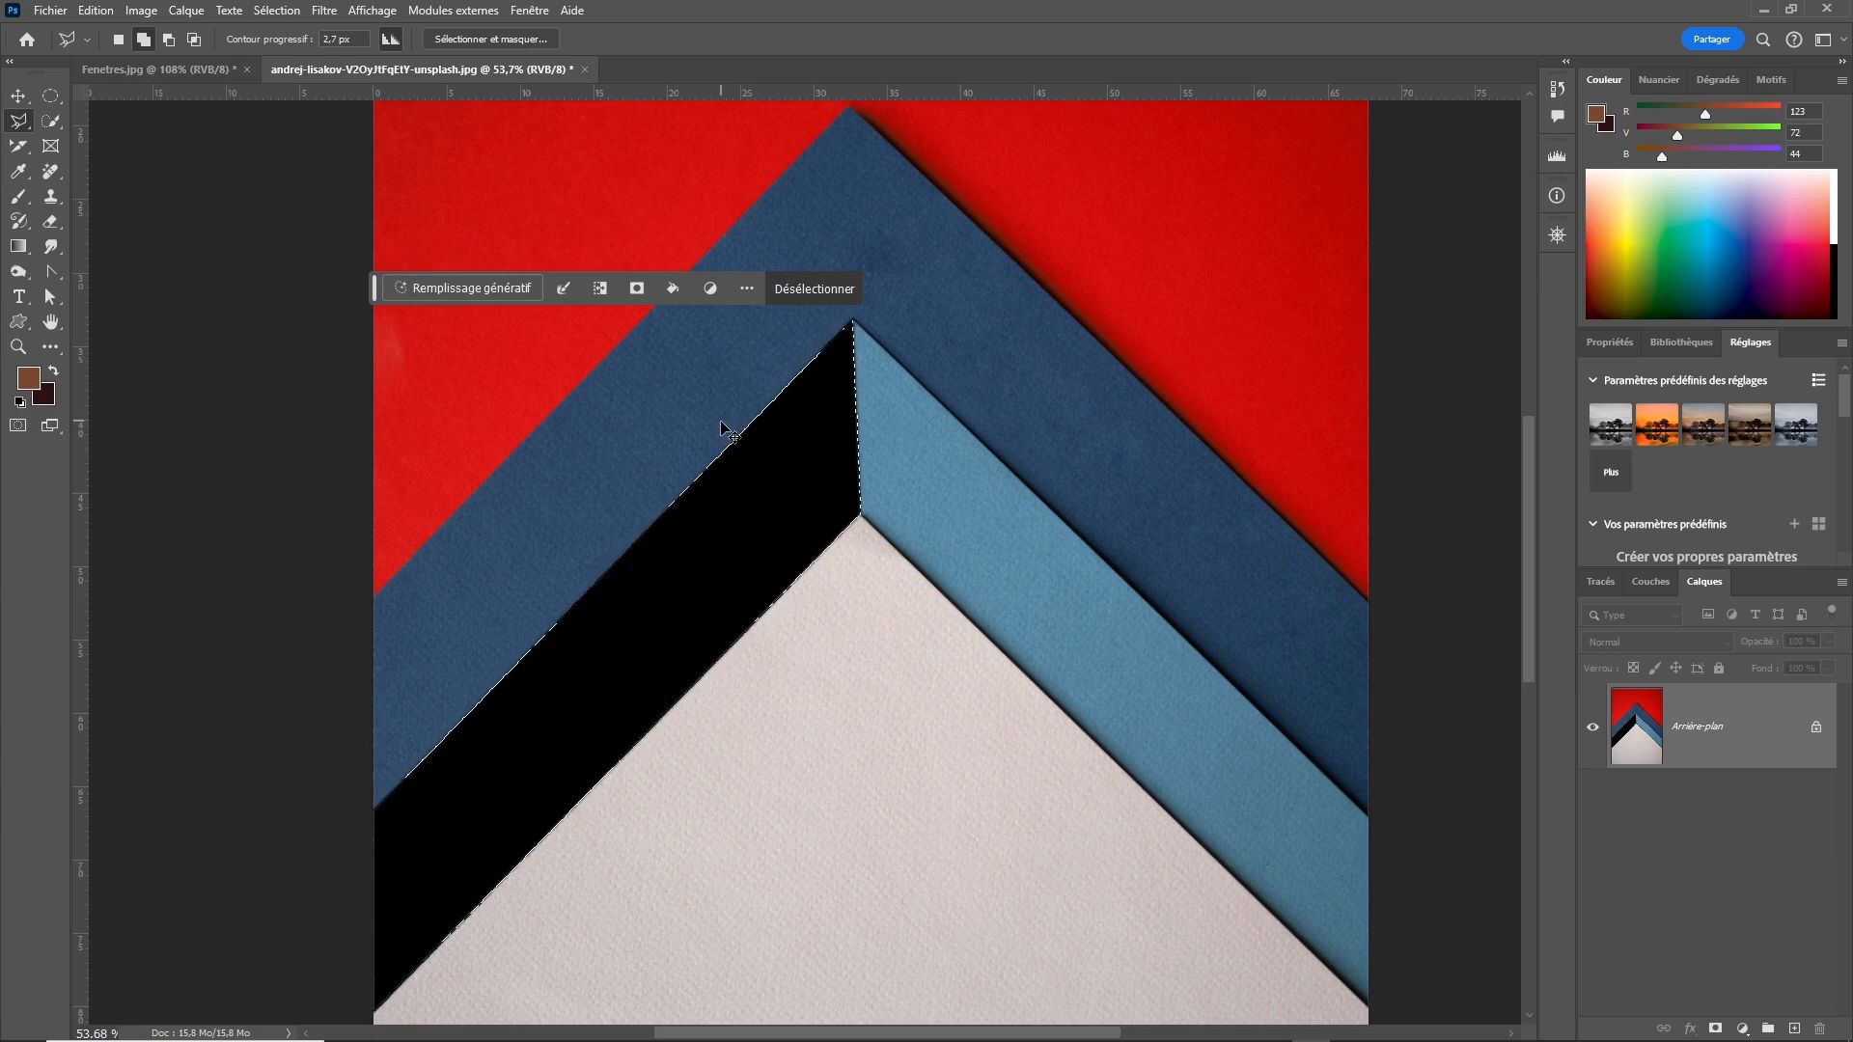
key(ctrl+d)
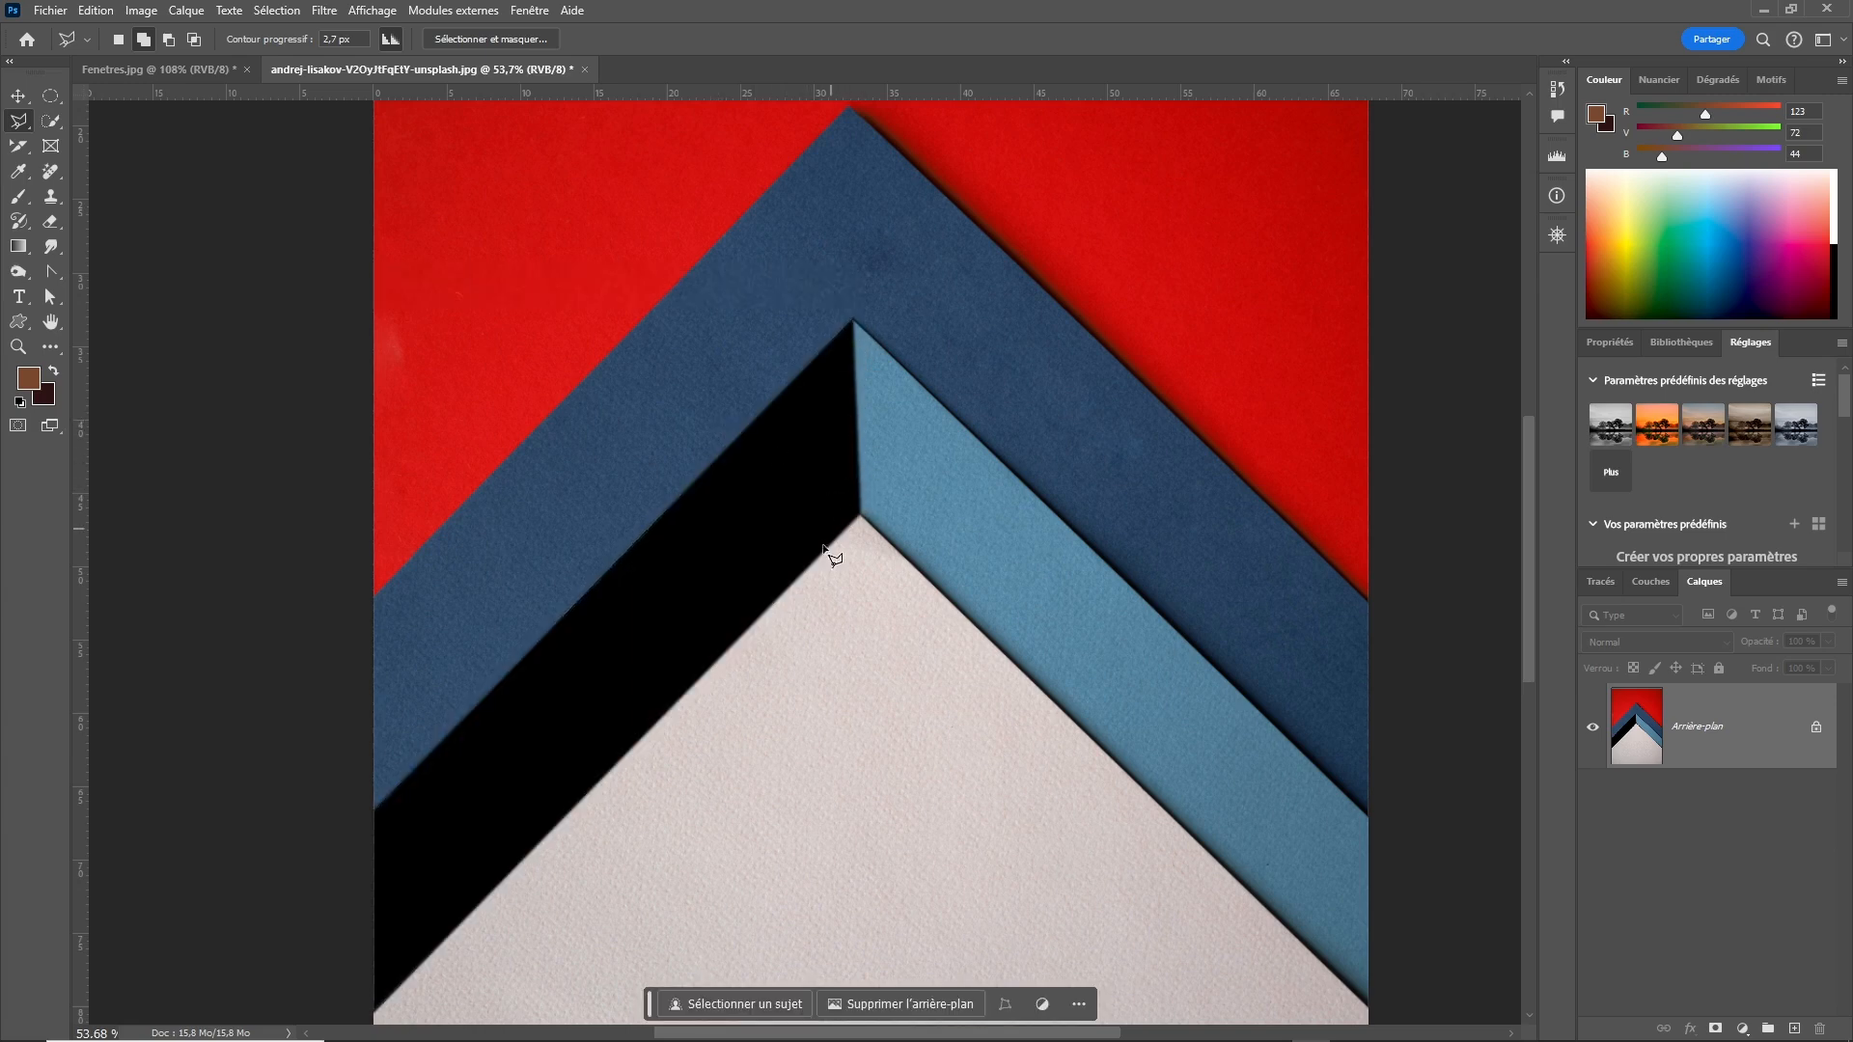